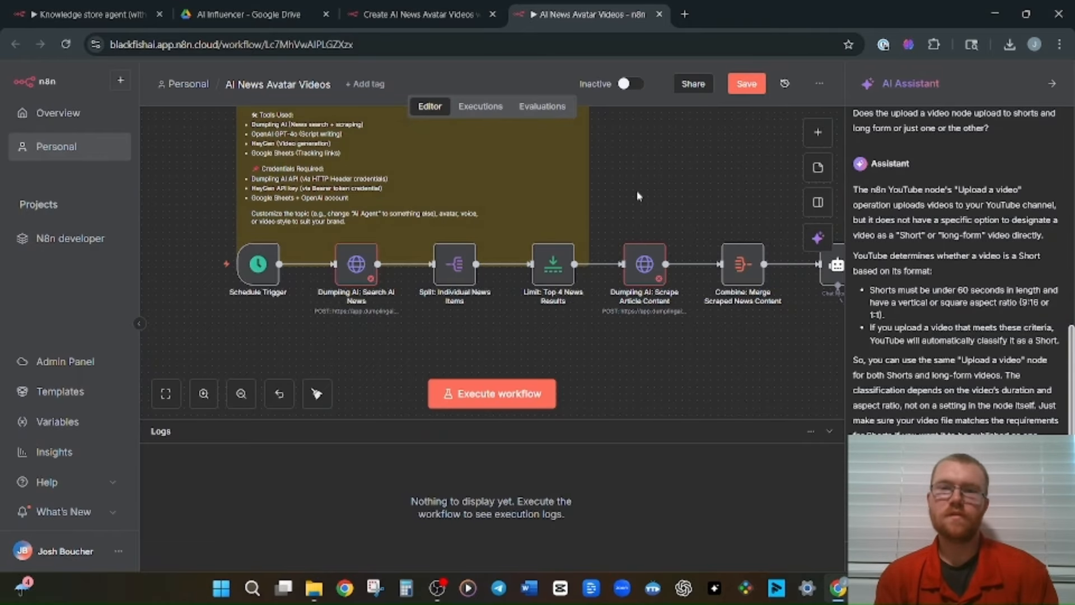
- Open the GPT-4o Model node attached to the video script agent in the AI News Avatar Videos workflow
drag(636, 191, 129, 175)
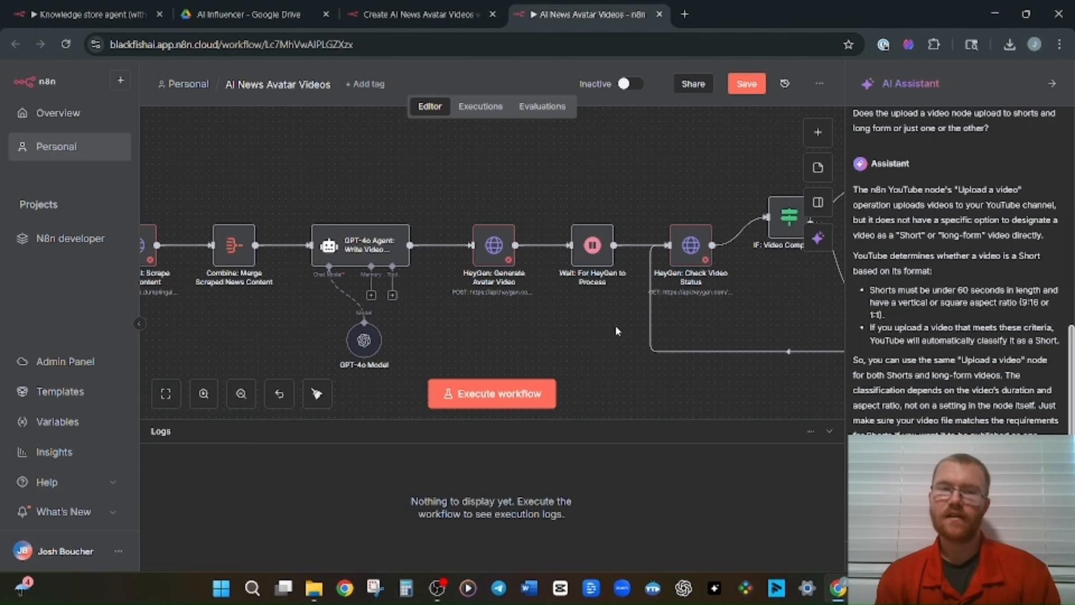
drag(615, 325, 362, 315)
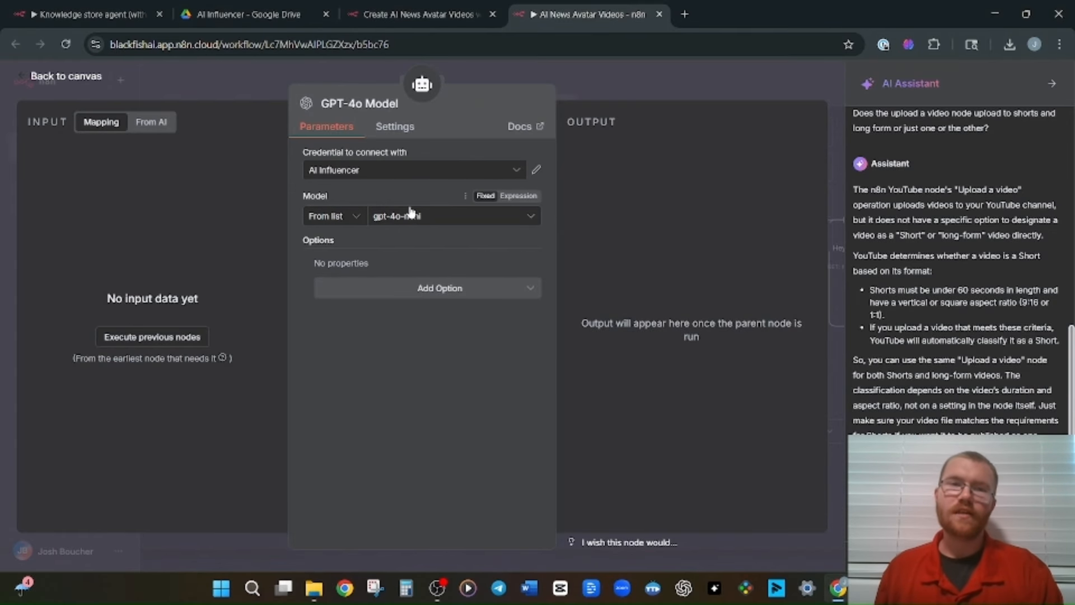
- Open platform.openai.com in a new browser tab and go to the project's API keys page
key(ctrl+t)
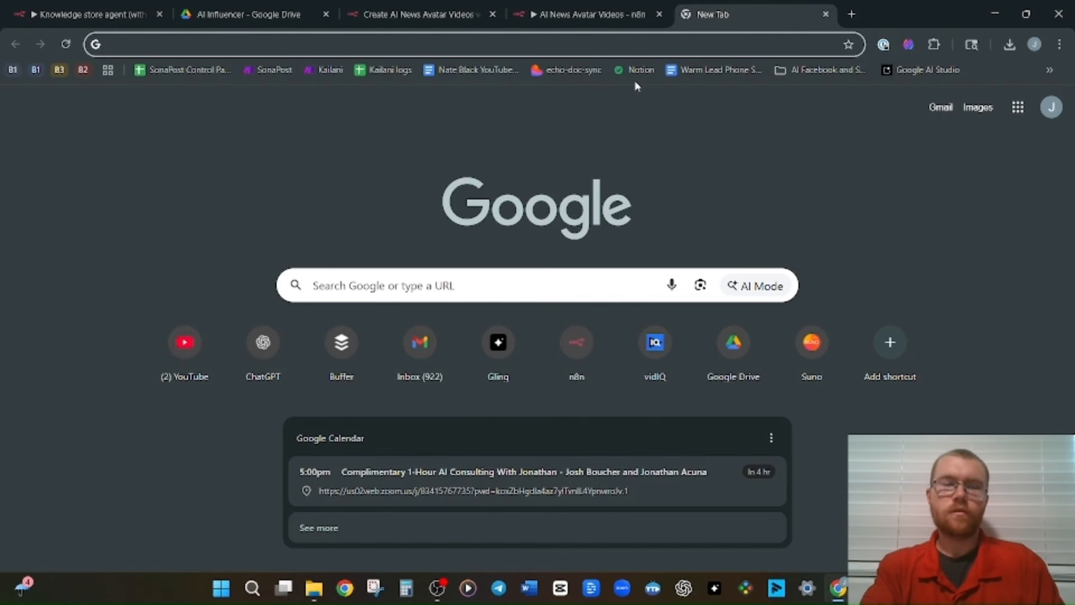
text(platform.openai.com)
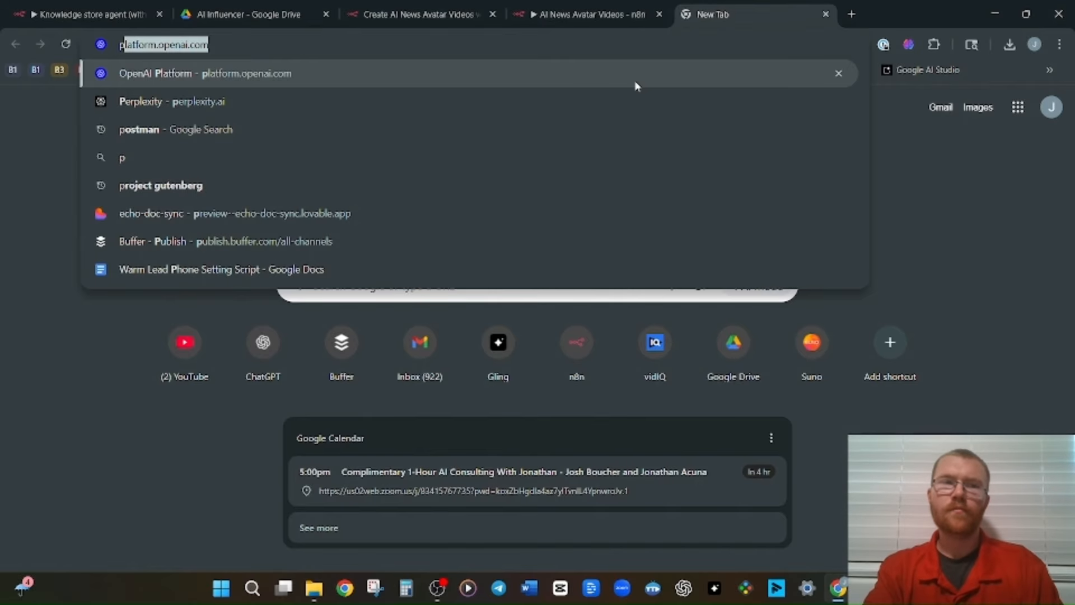
click(260, 50)
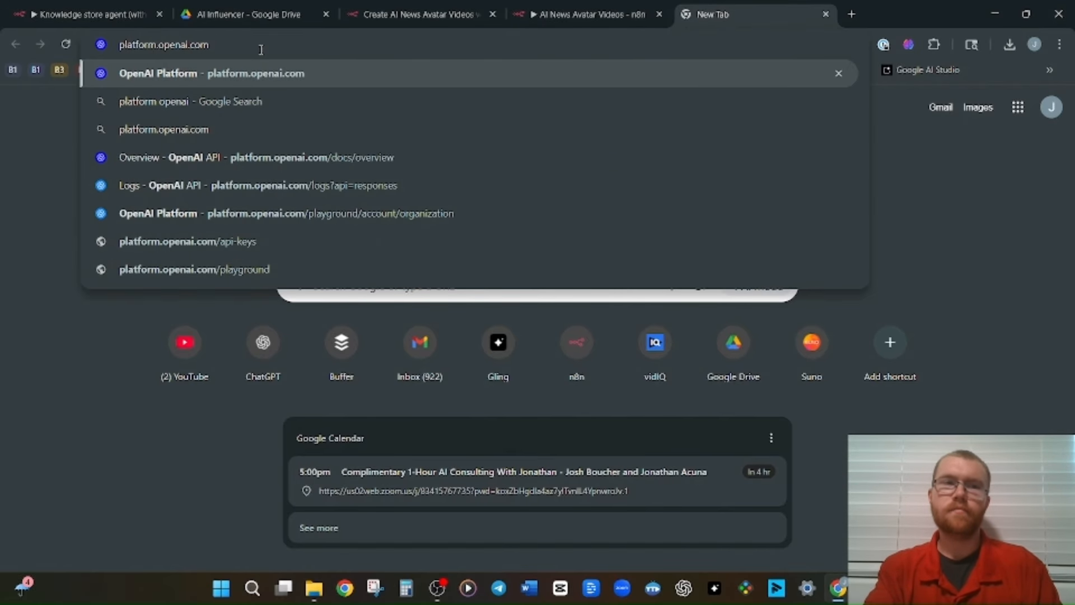
key(Return)
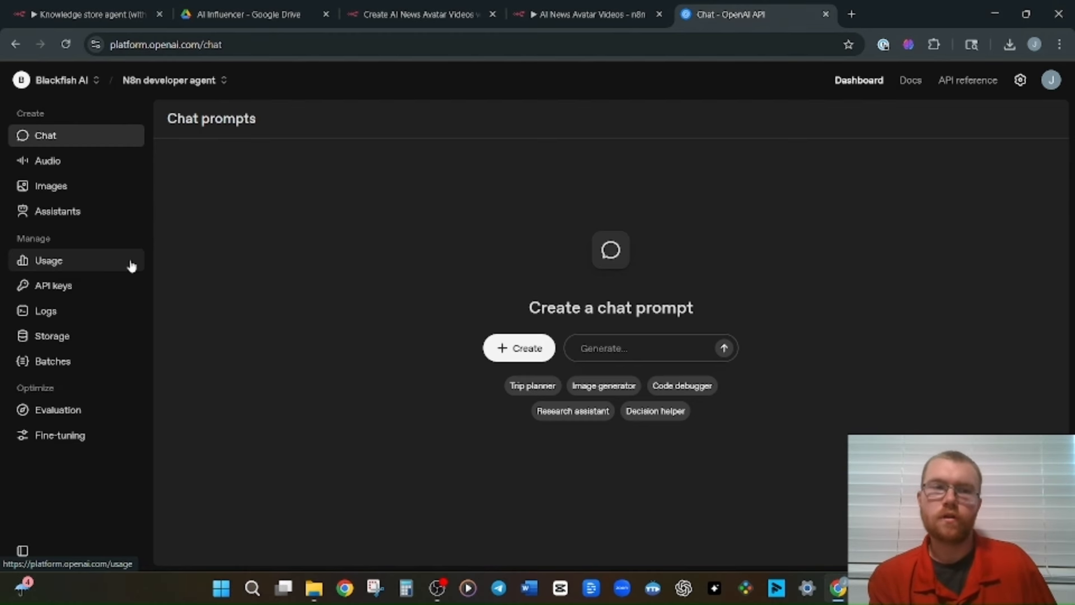
click(104, 293)
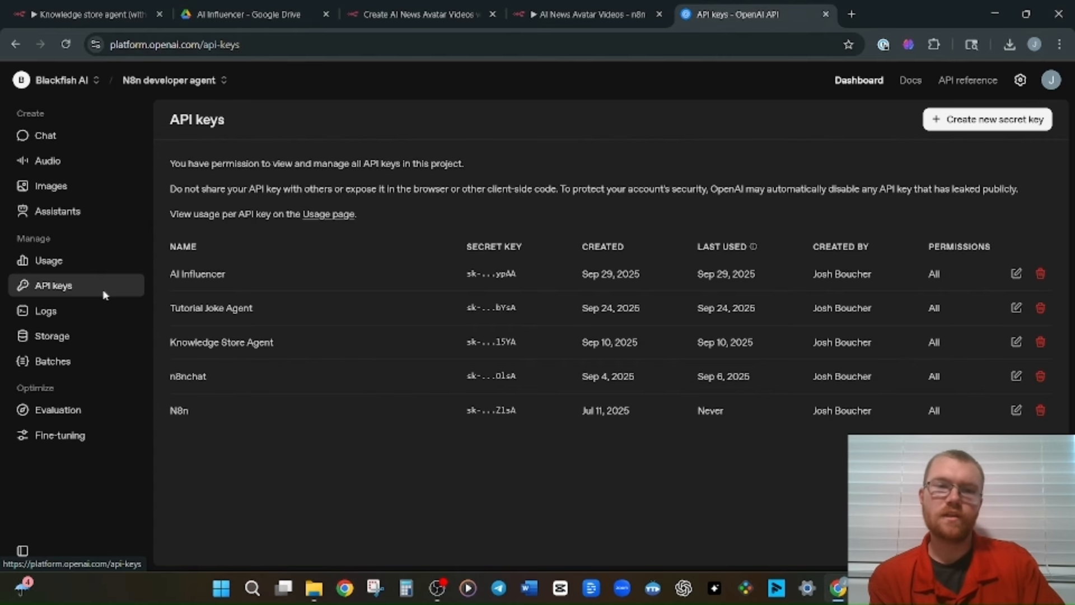
- Create a new secret key named "Tutorial News Avatar Agent" and copy it
click(965, 127)
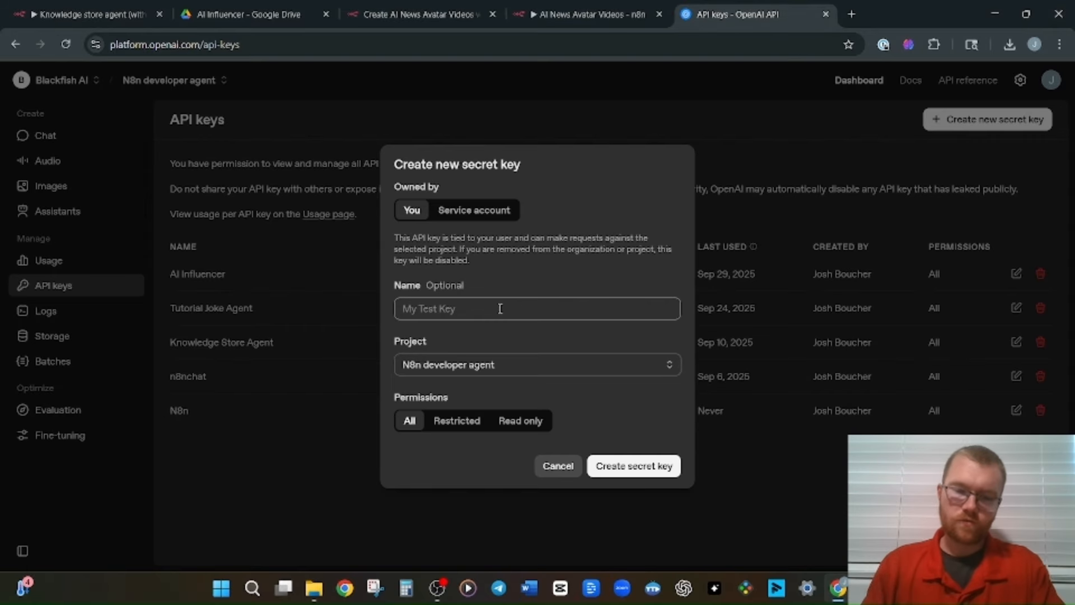
text(Tutor)
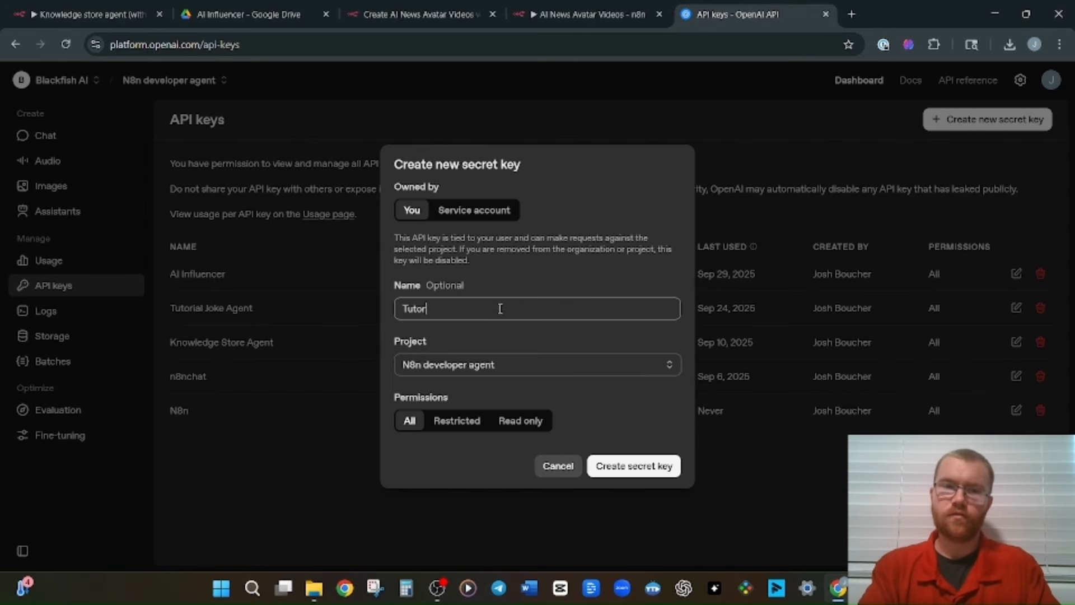
text(ial News Avatar Agent)
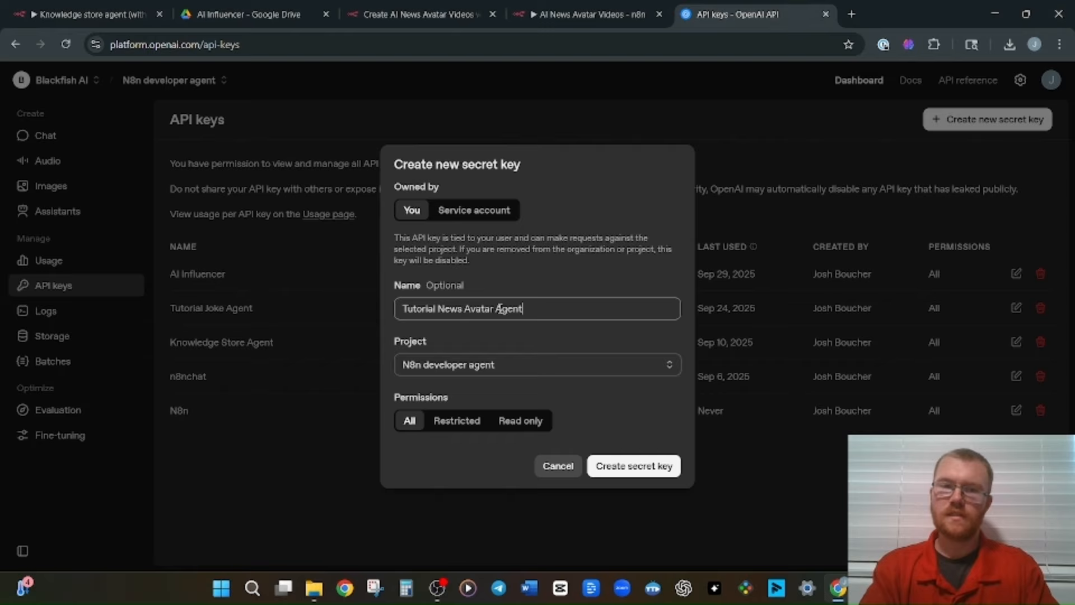
click(628, 467)
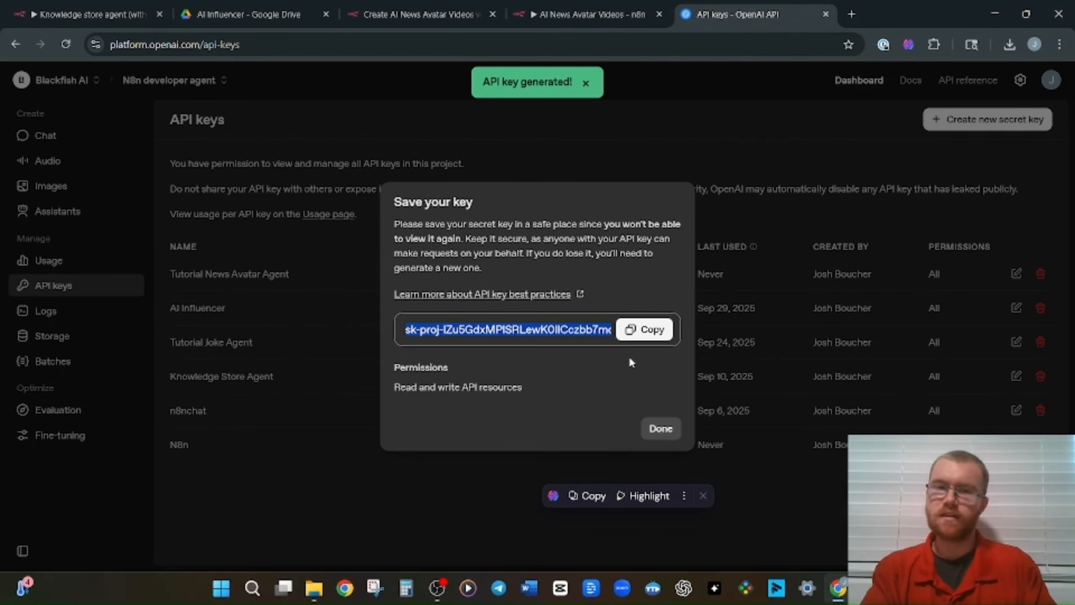
click(635, 329)
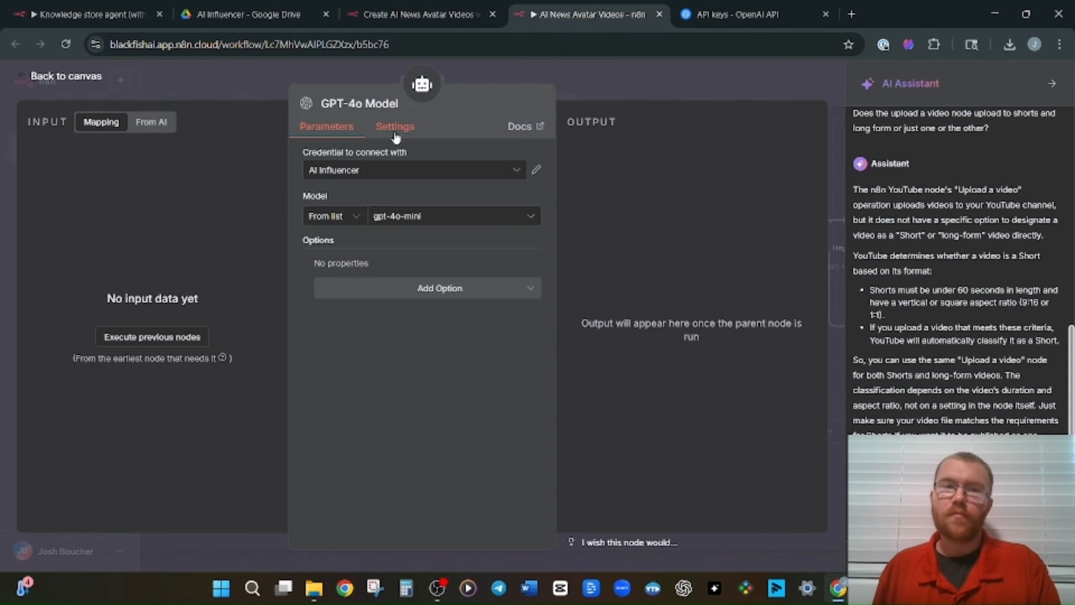
- Start a new OpenAI credential for the GPT-4o Model node in n8n and paste the API key into it
click(411, 175)
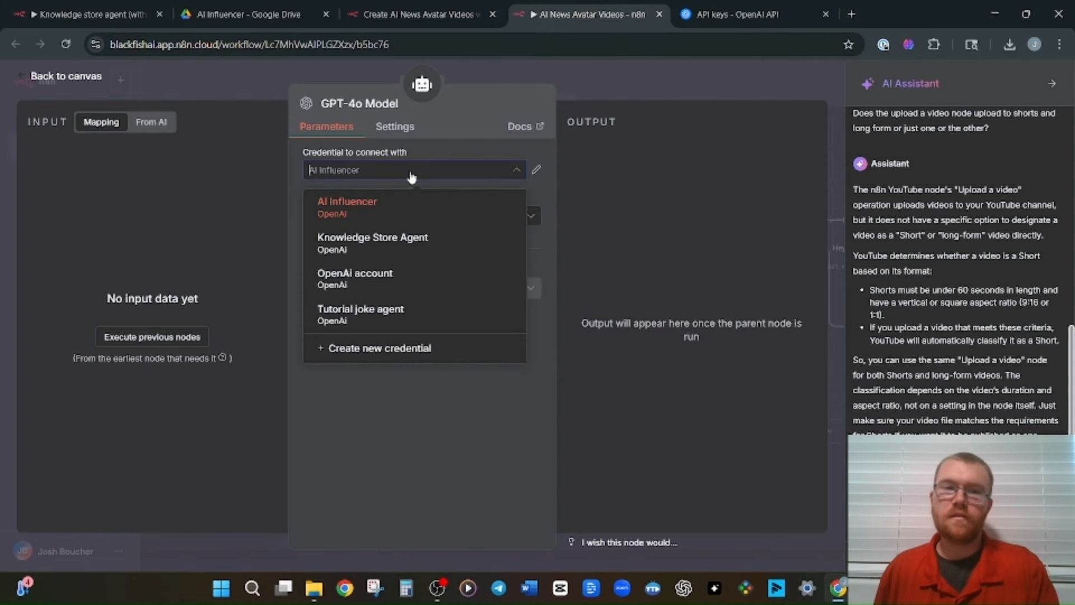
click(377, 318)
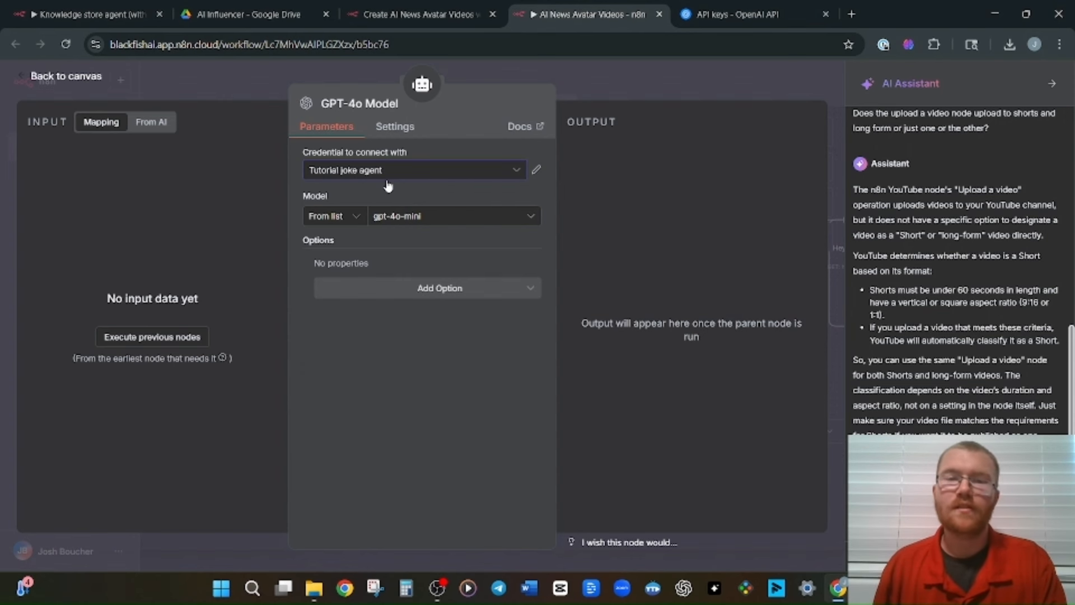
click(514, 171)
click(405, 350)
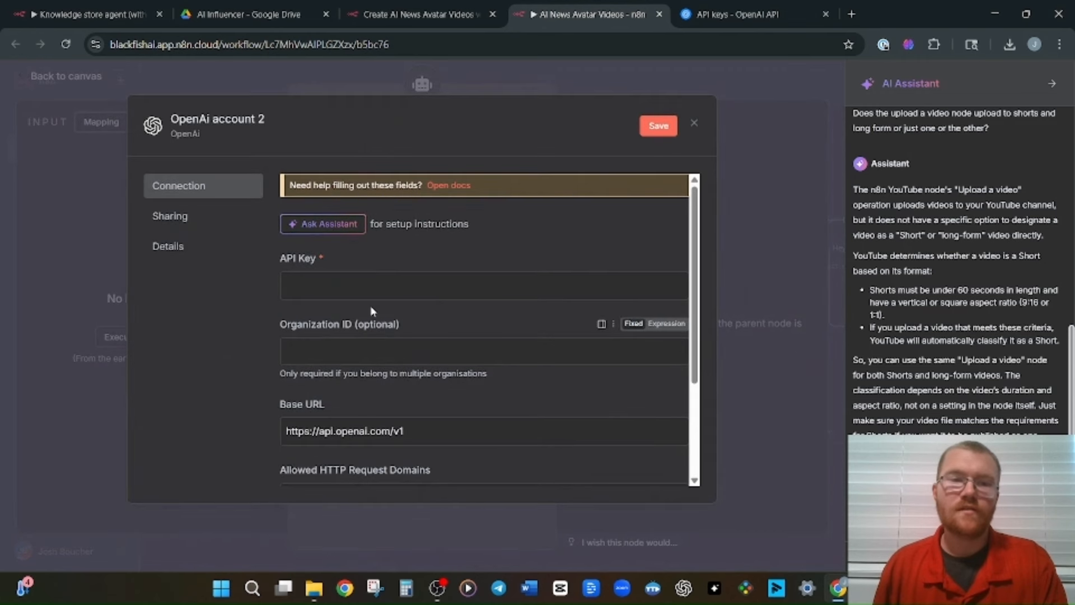
click(351, 287)
key(ctrl+v)
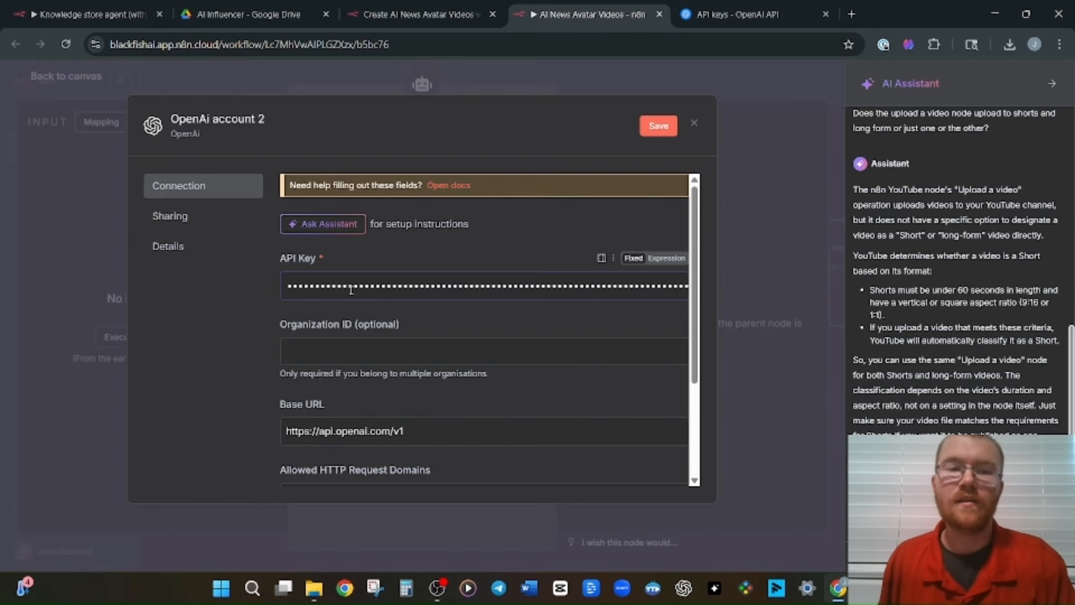
- Copy the organization ID from the general organization settings on the OpenAI platform
key(ctrl+Tab)
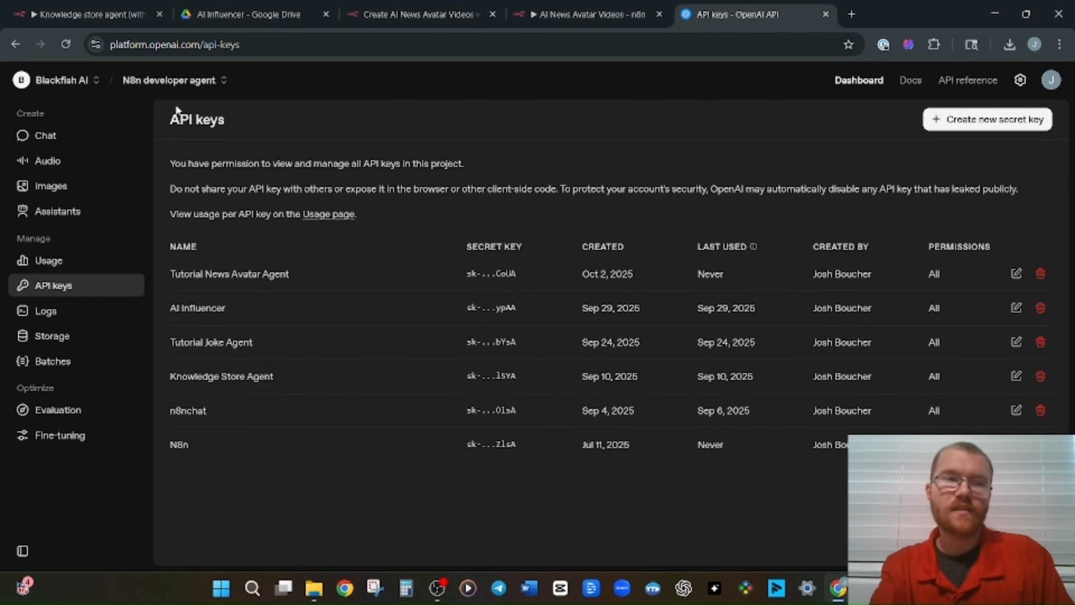
click(83, 85)
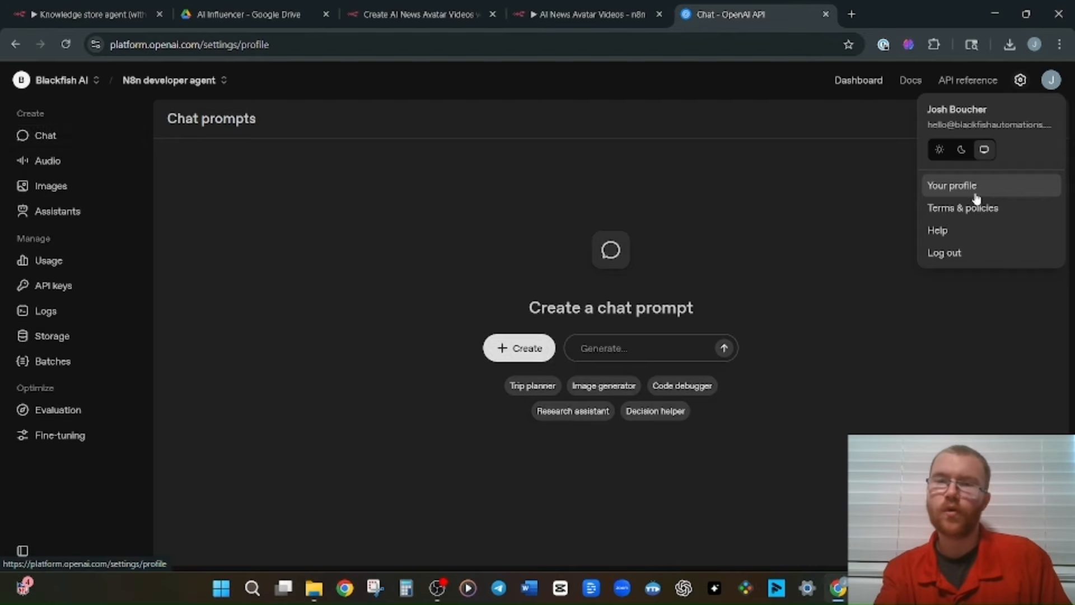
click(975, 196)
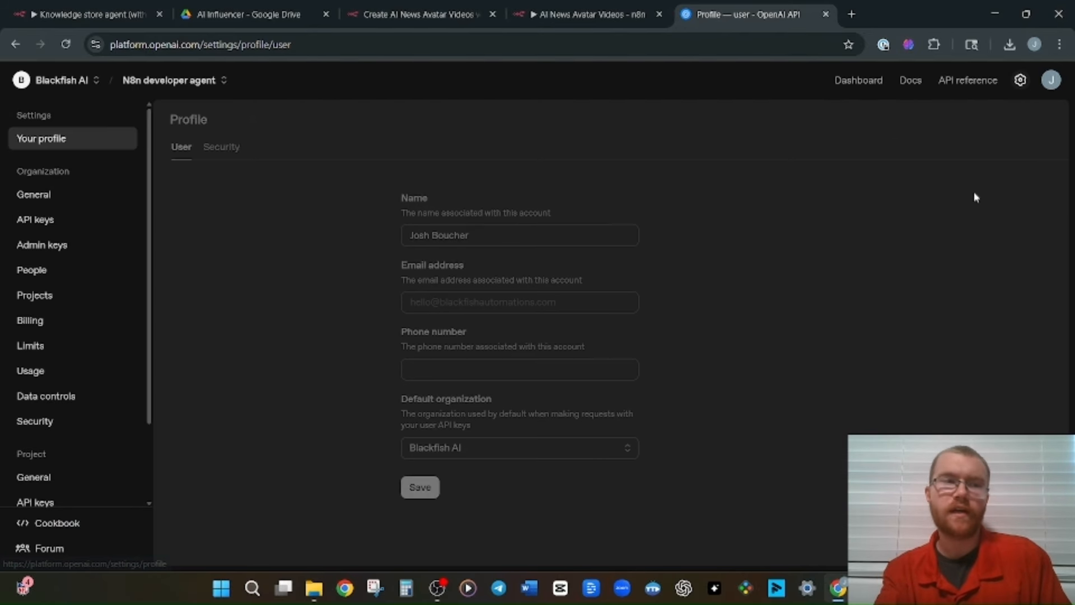
click(52, 194)
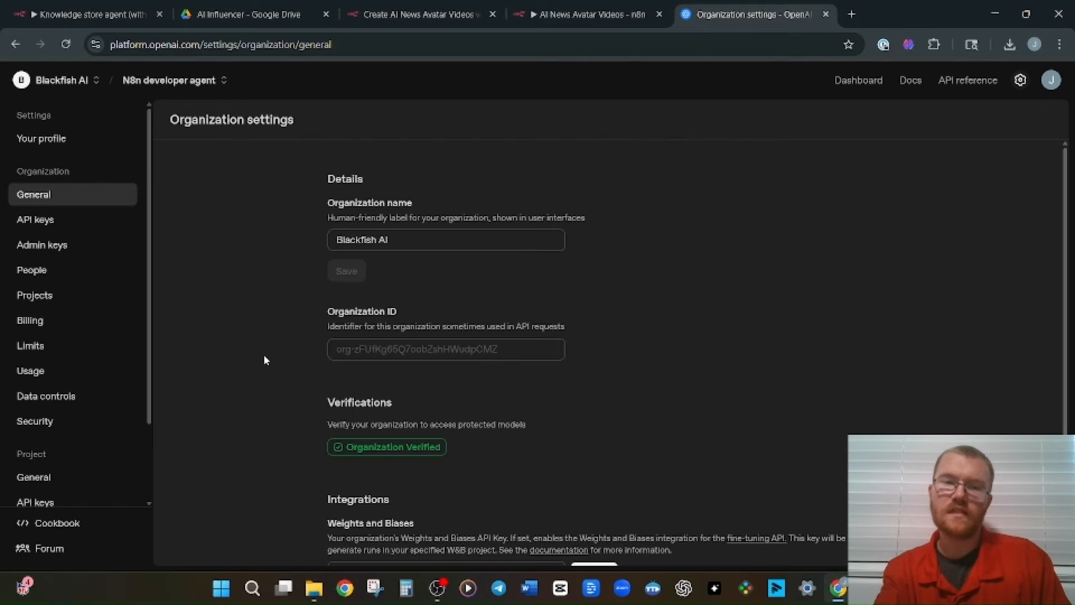
drag(508, 357, 335, 352)
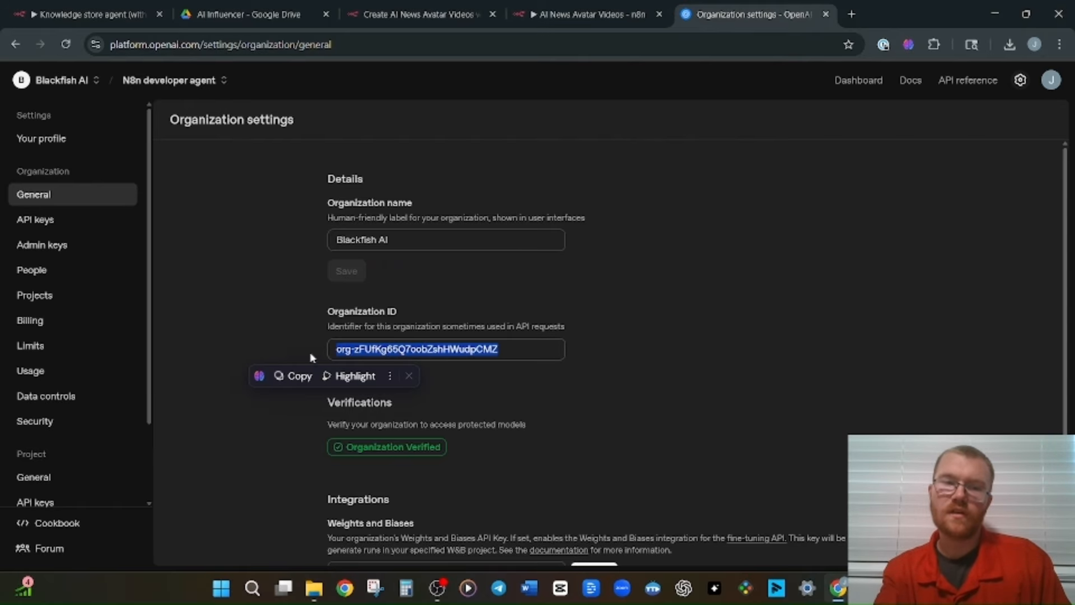
click(288, 375)
- Return to n8n, paste the organization ID into the new OpenAI credential and save the credential
click(587, 14)
click(421, 350)
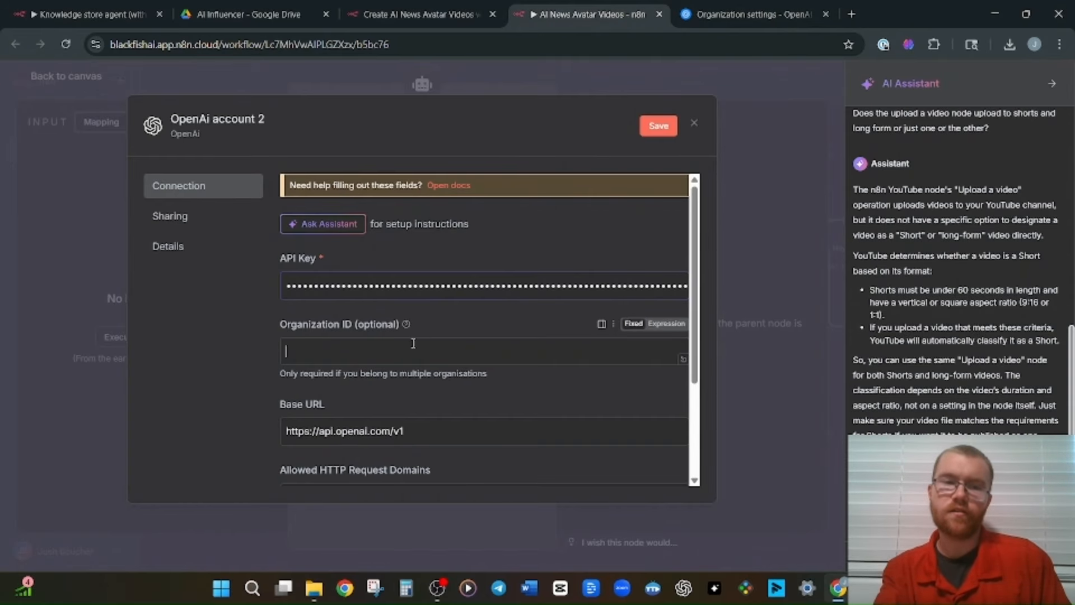
key(ctrl+v)
click(655, 127)
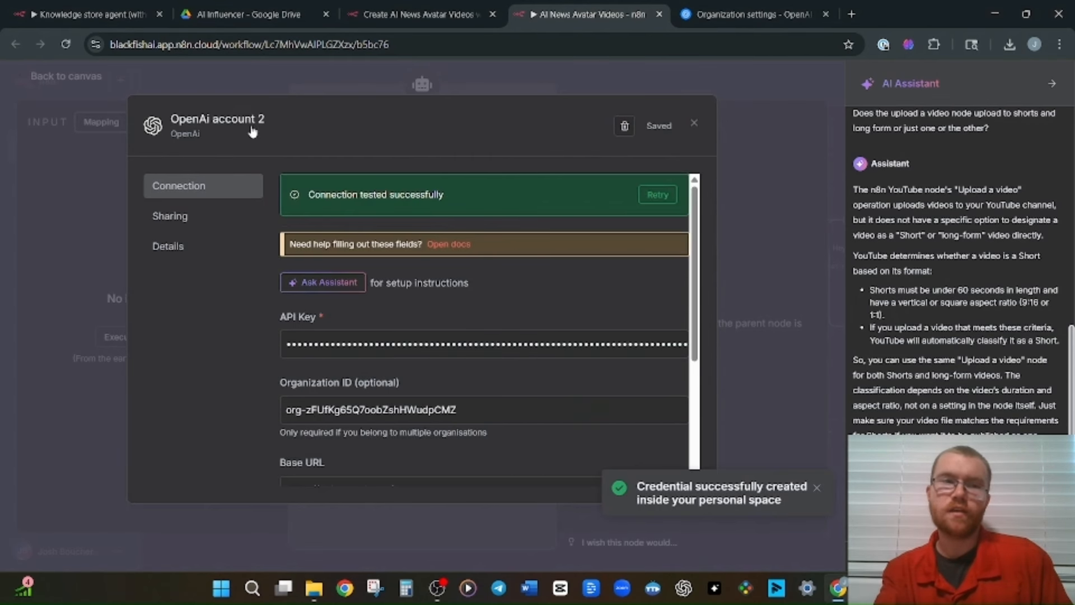
- Rename the OpenAI credential "Tutorial AI News Avatar Agent" and close its settings
click(221, 120)
text(Tut)
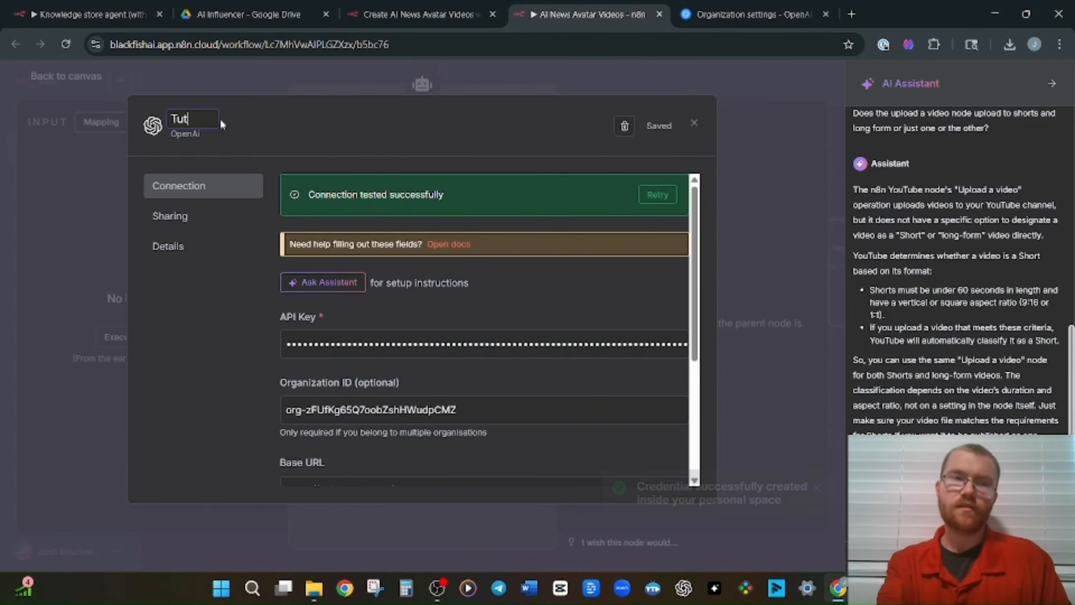
text(orial AI New)
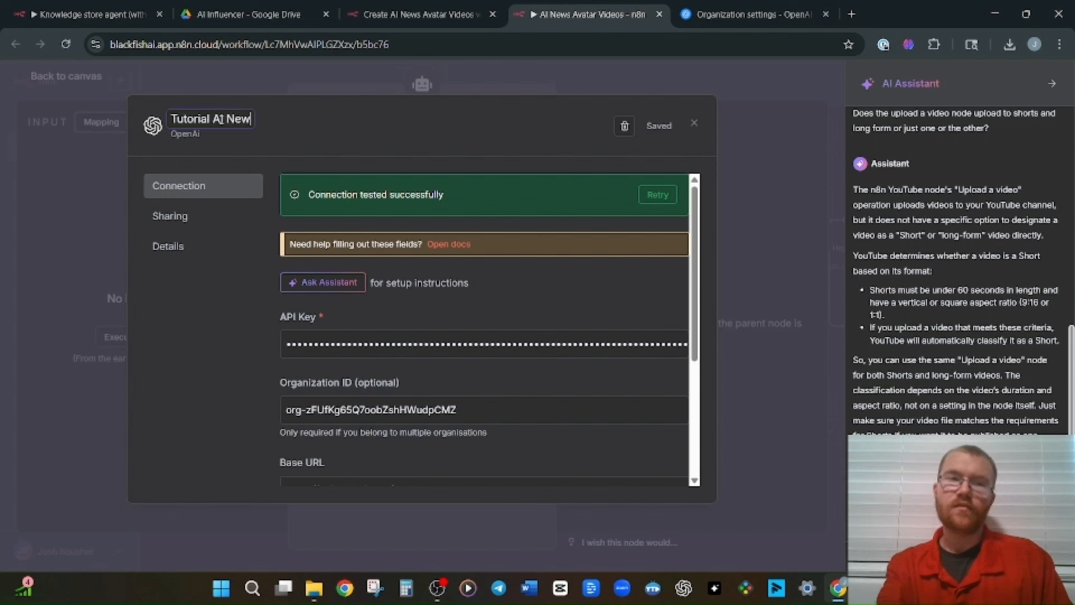
text(s Avatar Agent)
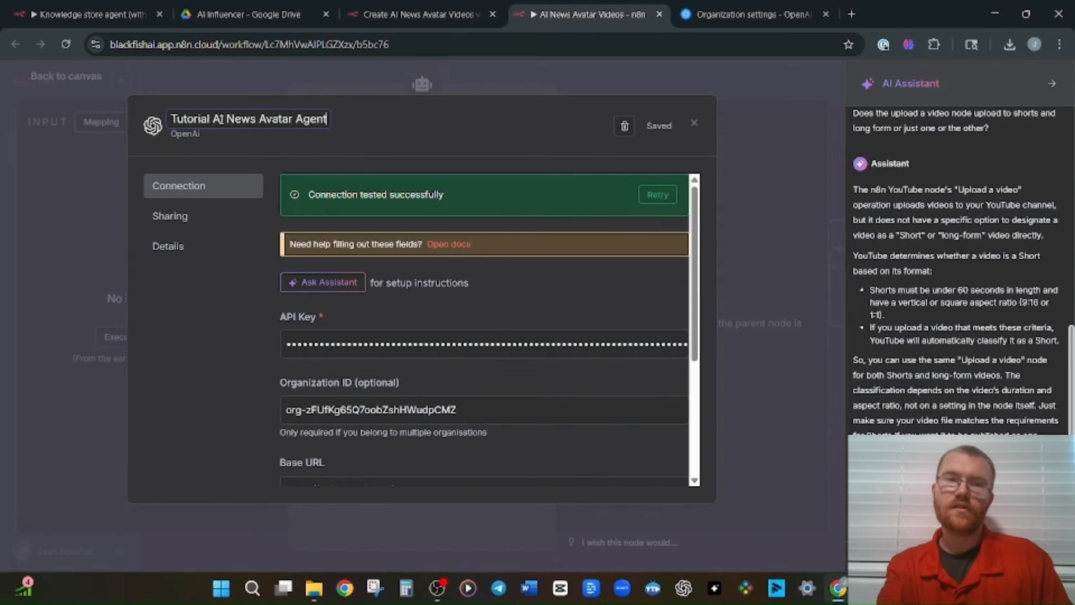
click(693, 123)
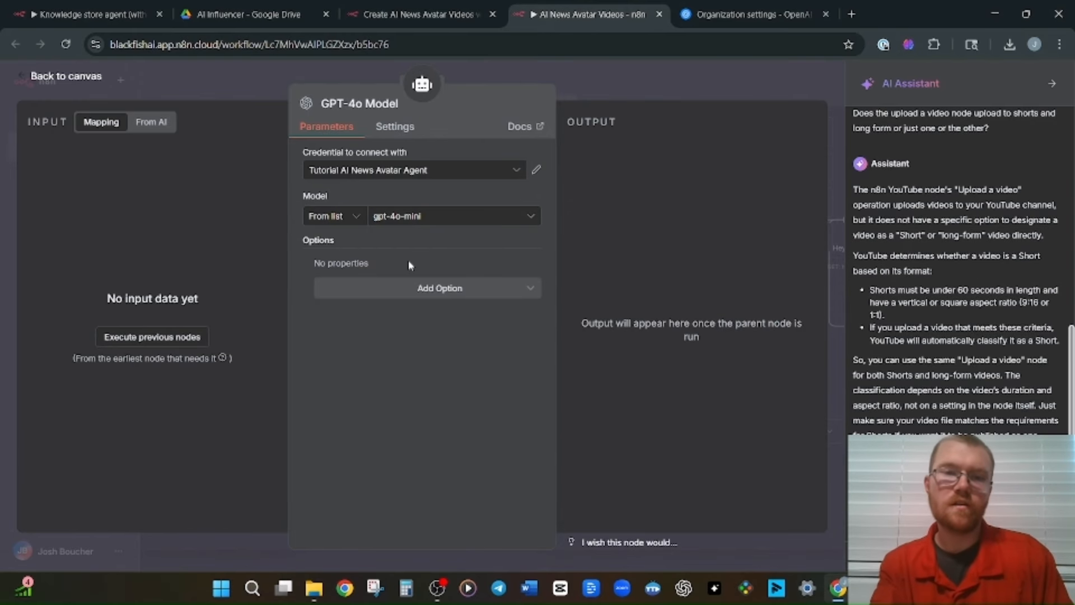
- Review the available models for the GPT-4o Model node, leave gpt-4o-mini selected and return to the canvas
click(483, 219)
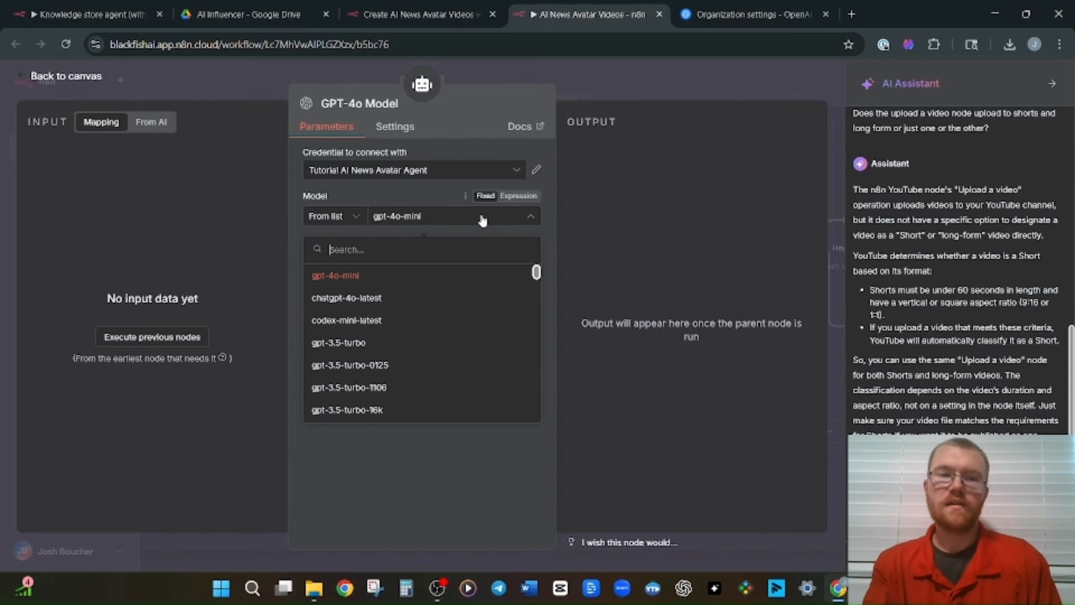
mouse_move(535, 276)
mouse_down()
mouse_move(533, 331)
mouse_move(525, 263)
mouse_up()
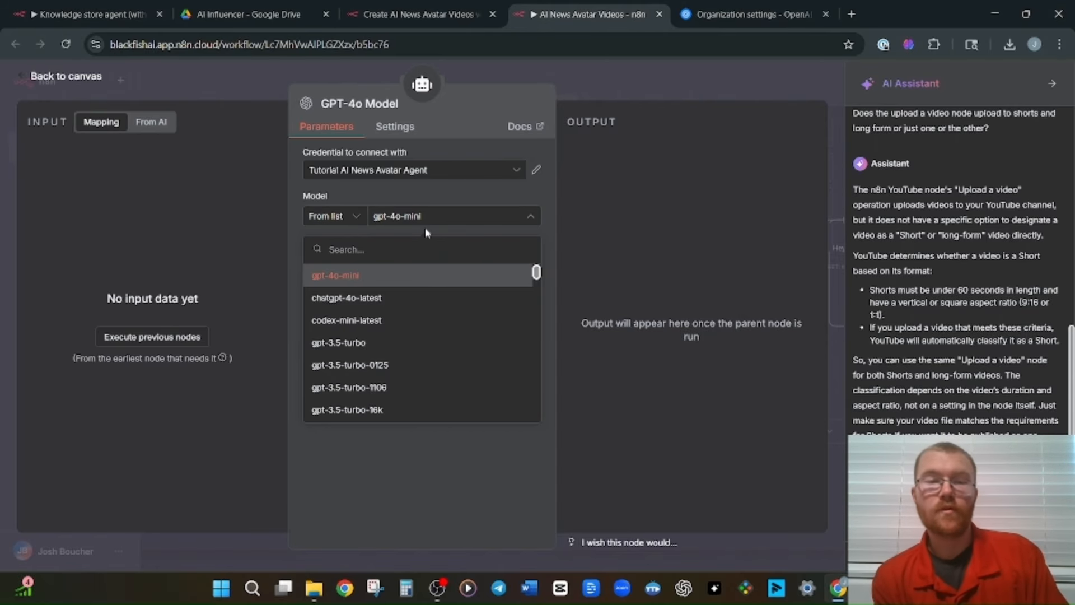
key(Escape)
key(Escape)
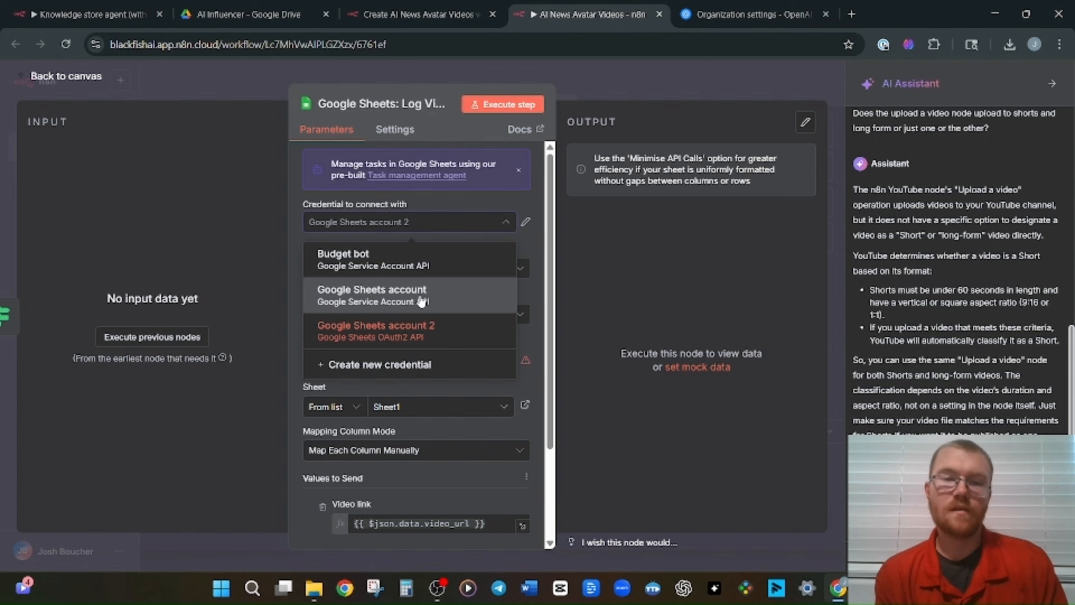
- Use Google Sheets account 2 as the video log node's credential and title the new blank Google Sheets spreadsheet "Videos"
click(411, 330)
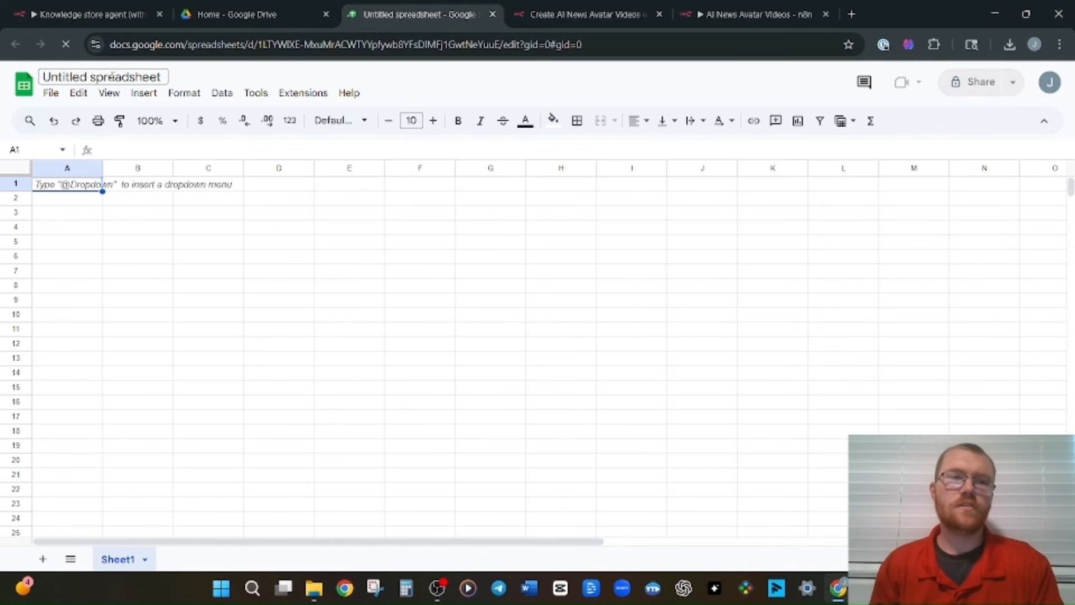
click(112, 77)
text(Vide)
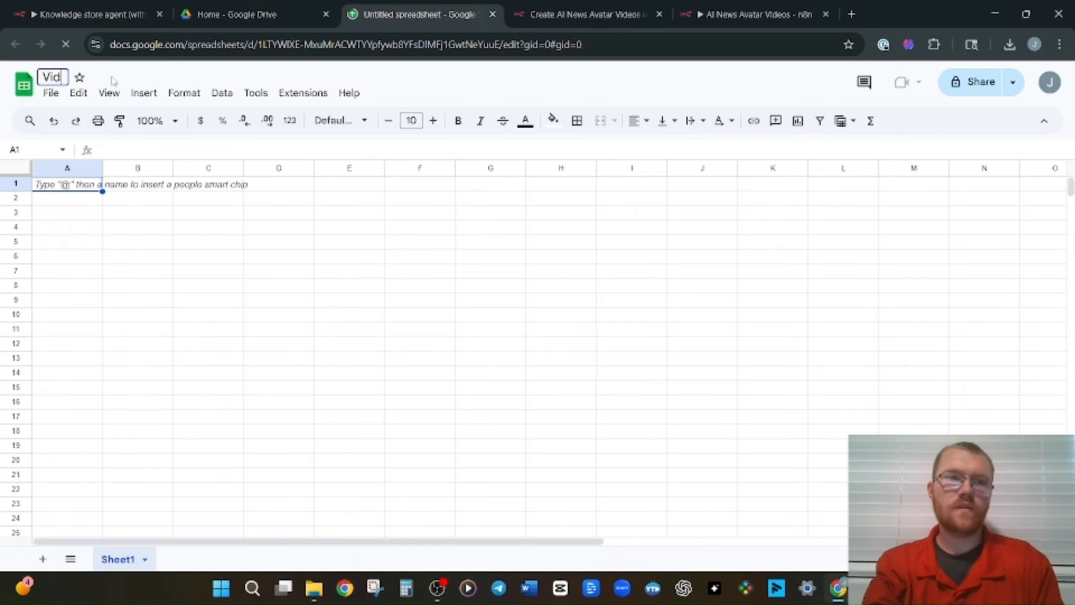
key(Return)
text(o)
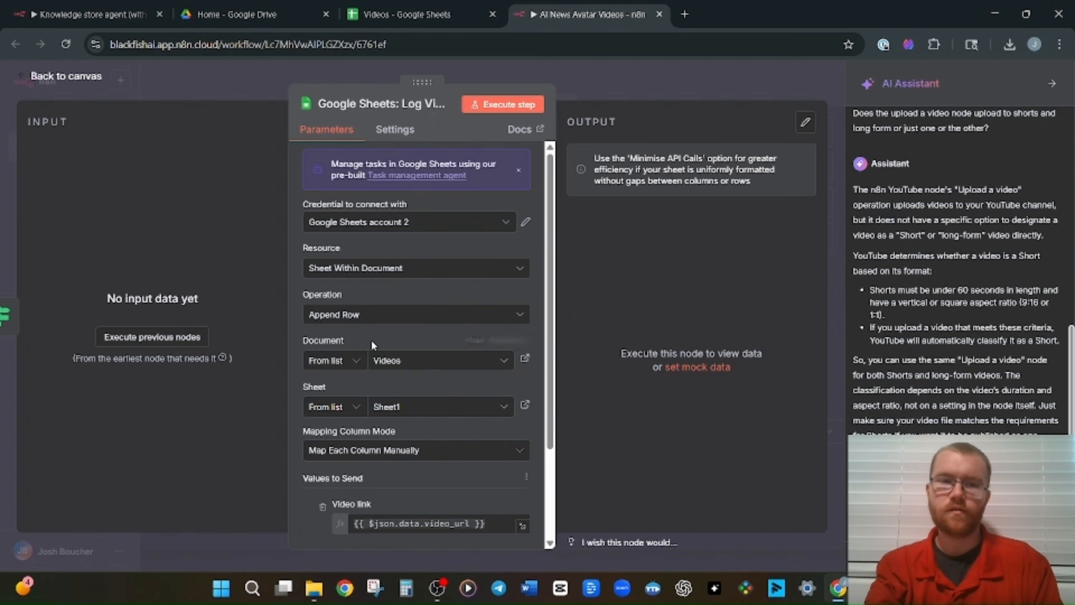
- Enter the header "Video link" in cell A1 of the Videos spreadsheet, return to n8n and close the Google Sheets log node
scroll(414, 363, down, 2)
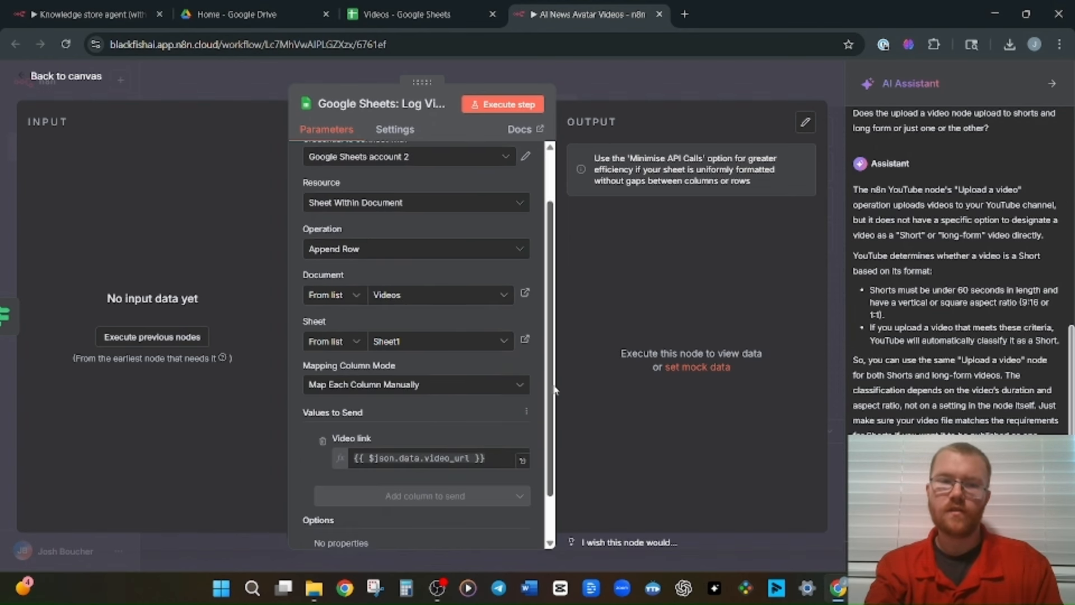
click(400, 14)
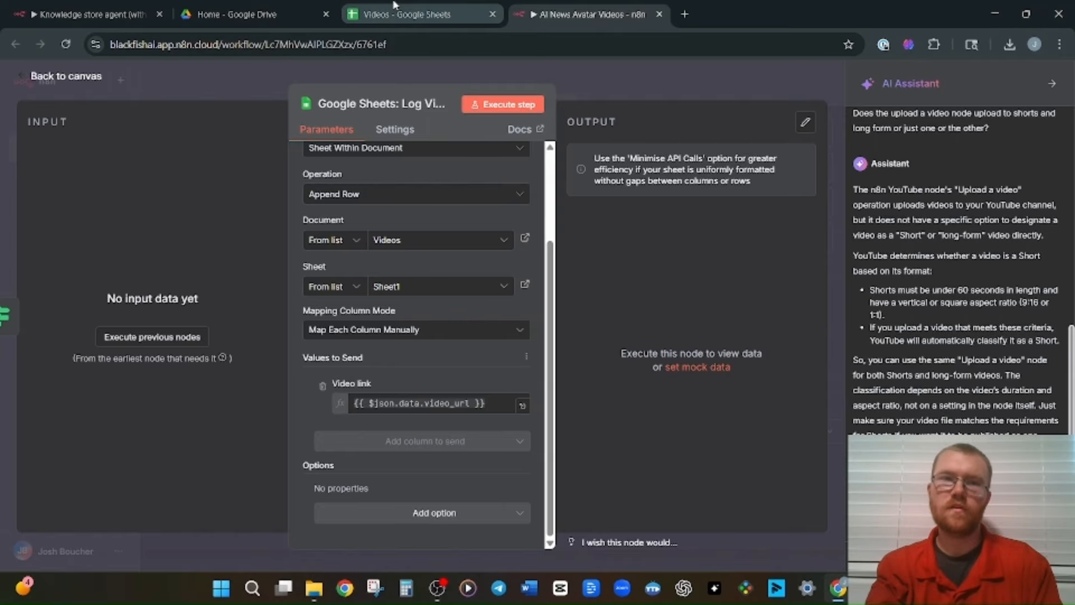
text(Vi)
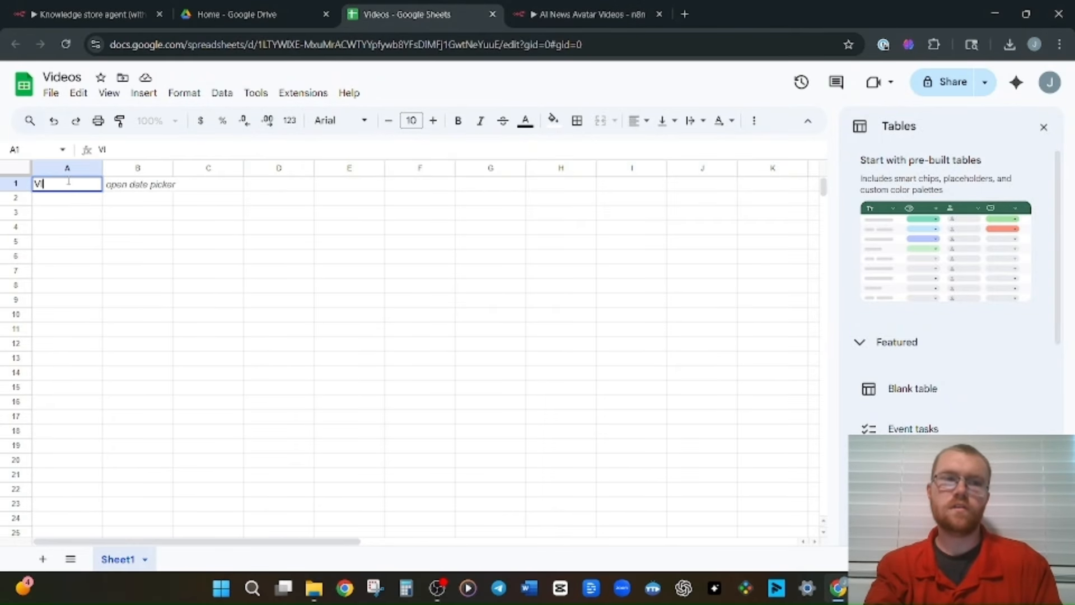
text(deo link)
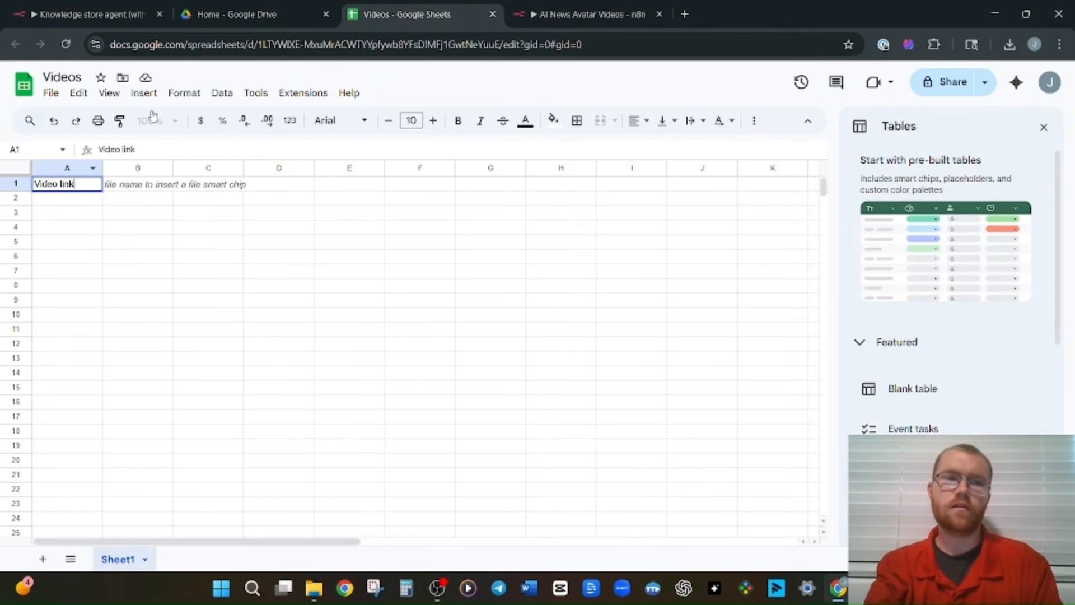
click(588, 14)
key(Escape)
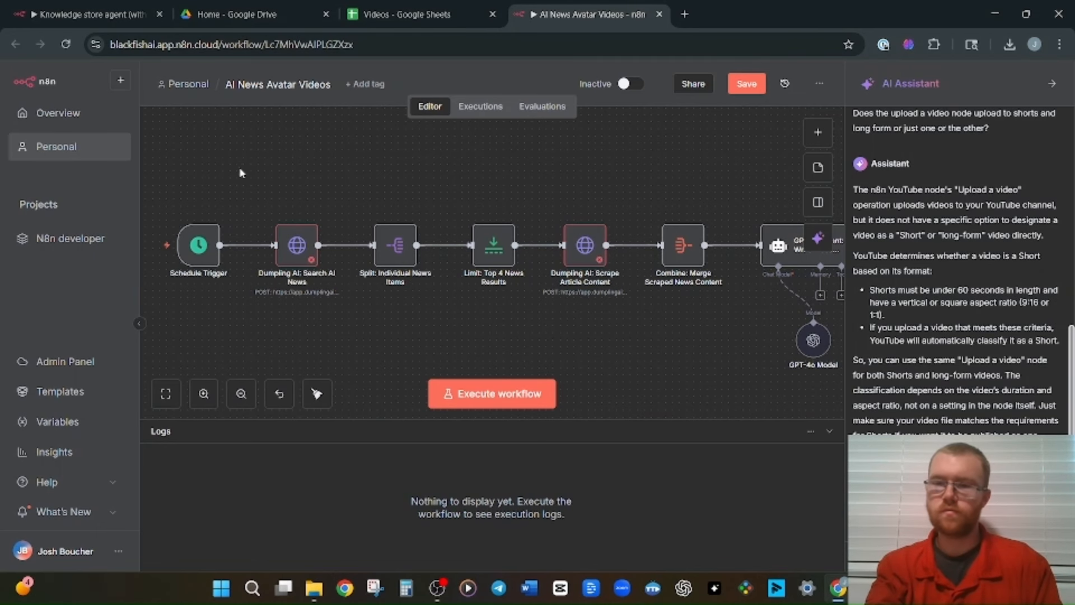
- Check the Dumpling AI: Search AI News node, open app.dumplingai.com in a new browser tab and register an account with Google
double_click(291, 239)
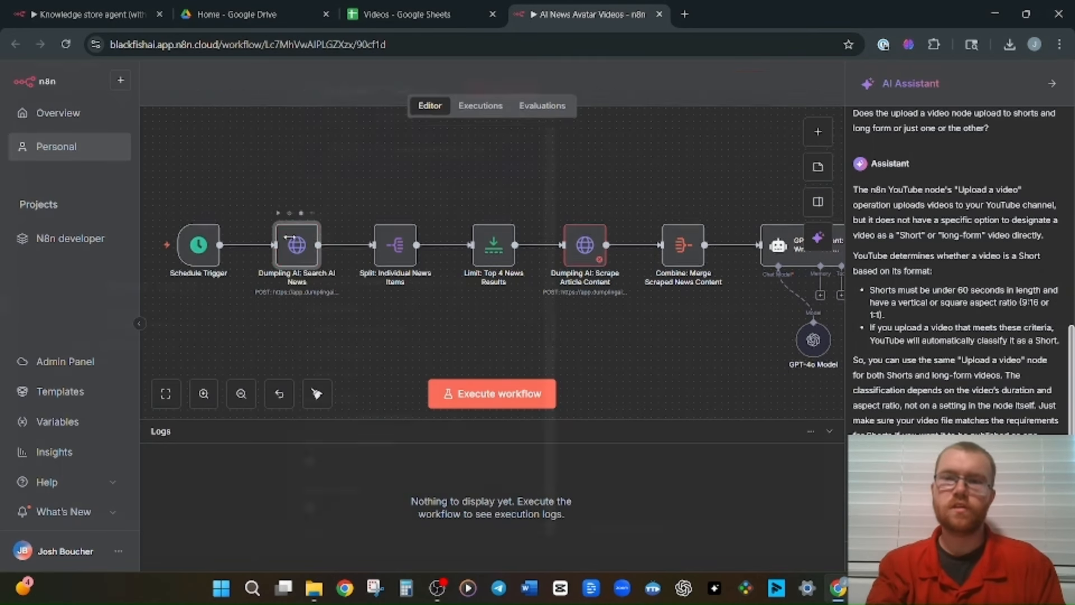
key(ctrl+t)
text(https:)
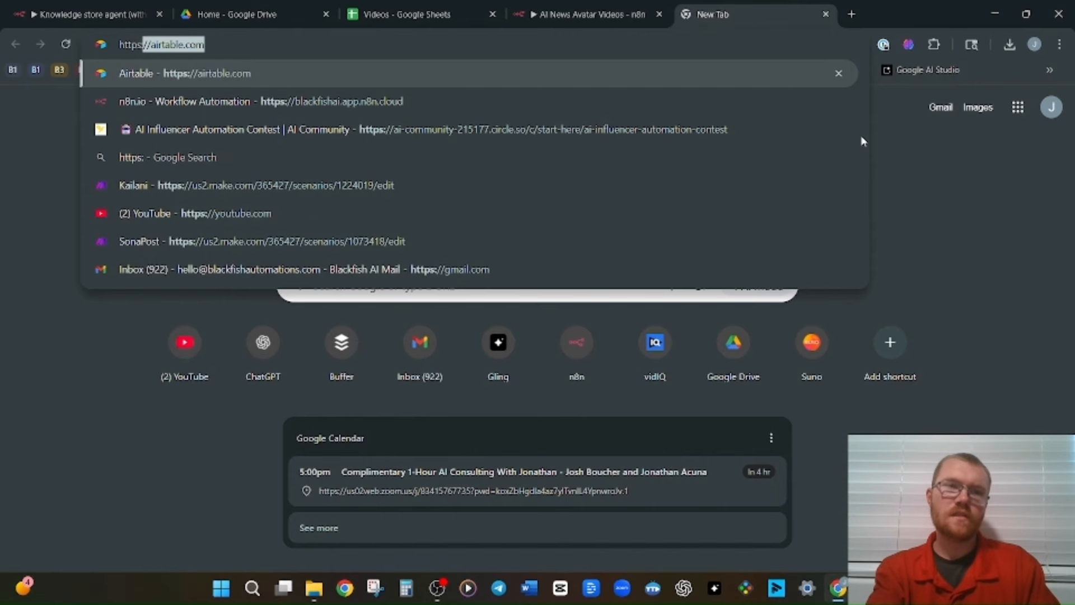
text(//app.dumplingai.com)
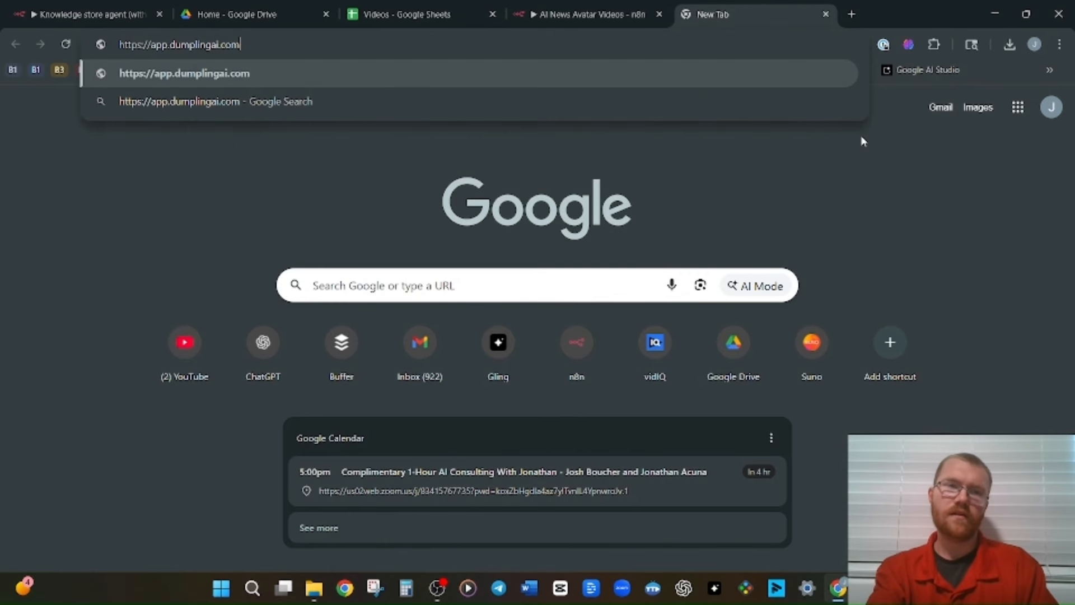
key(Return)
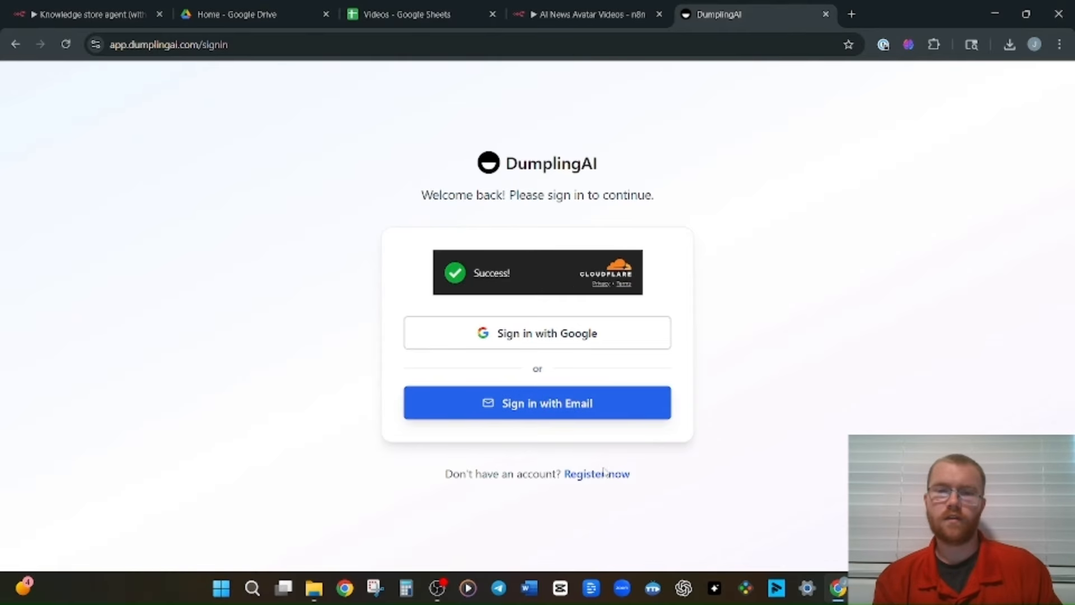
click(576, 475)
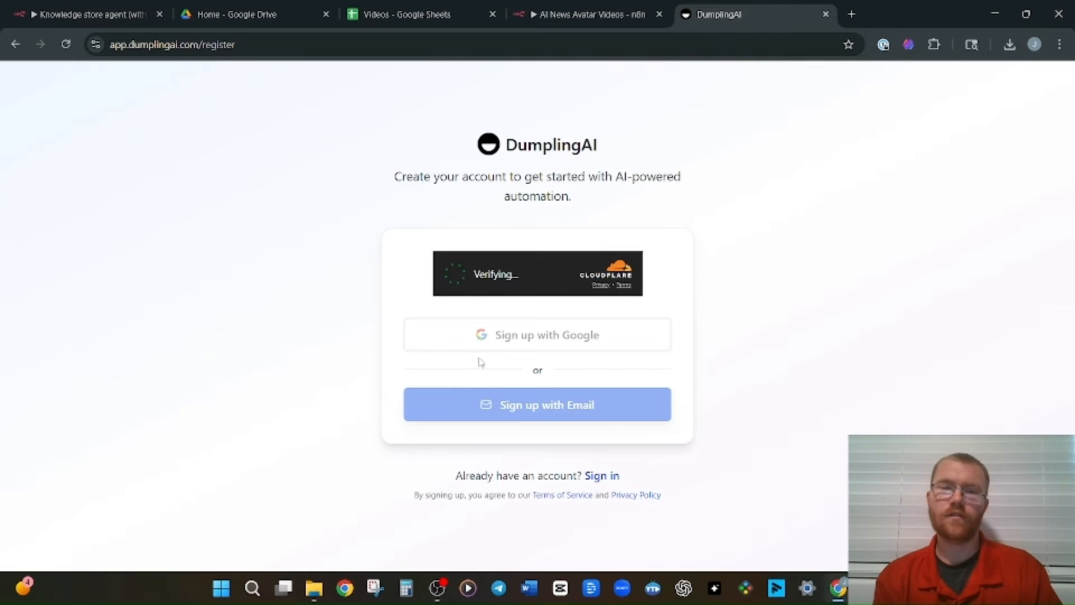
click(490, 342)
click(617, 246)
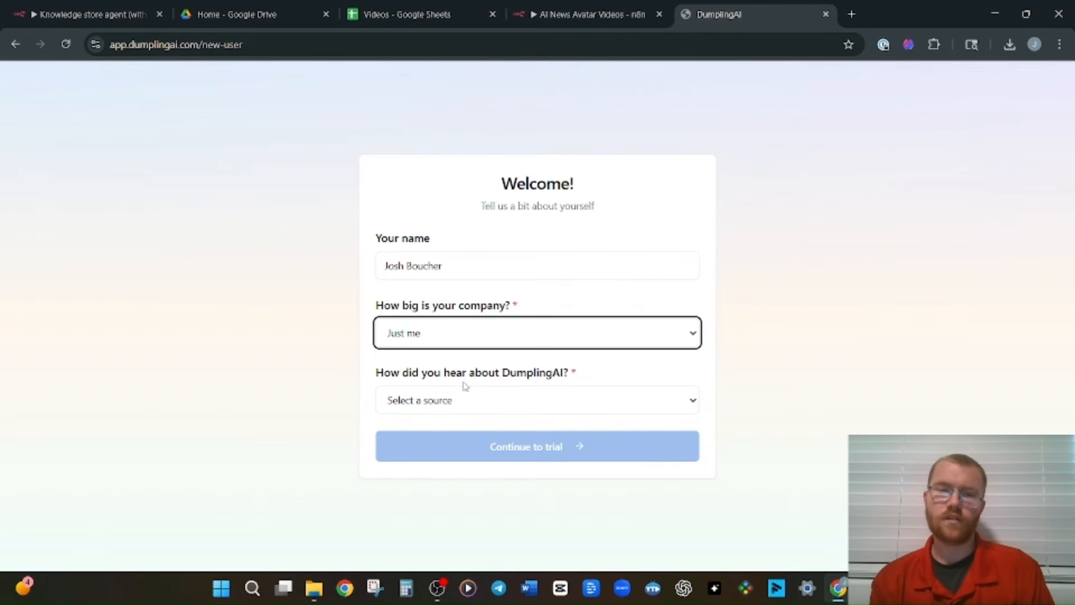
- Give n8n Template as the source for hearing about DumplingAI, continue to the trial offer and close the DumplingAI page
click(502, 398)
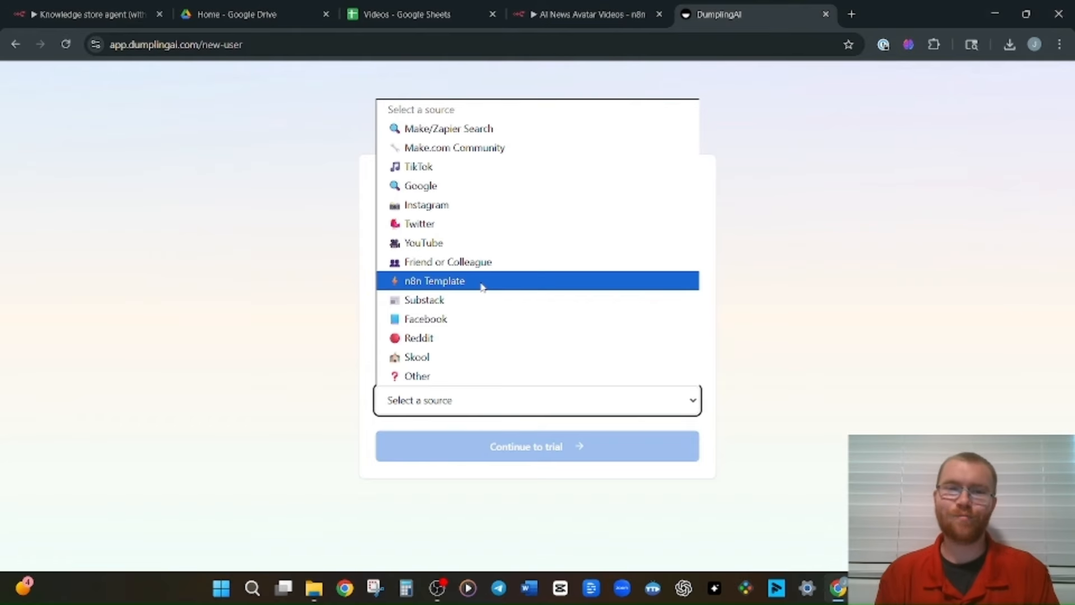
click(450, 286)
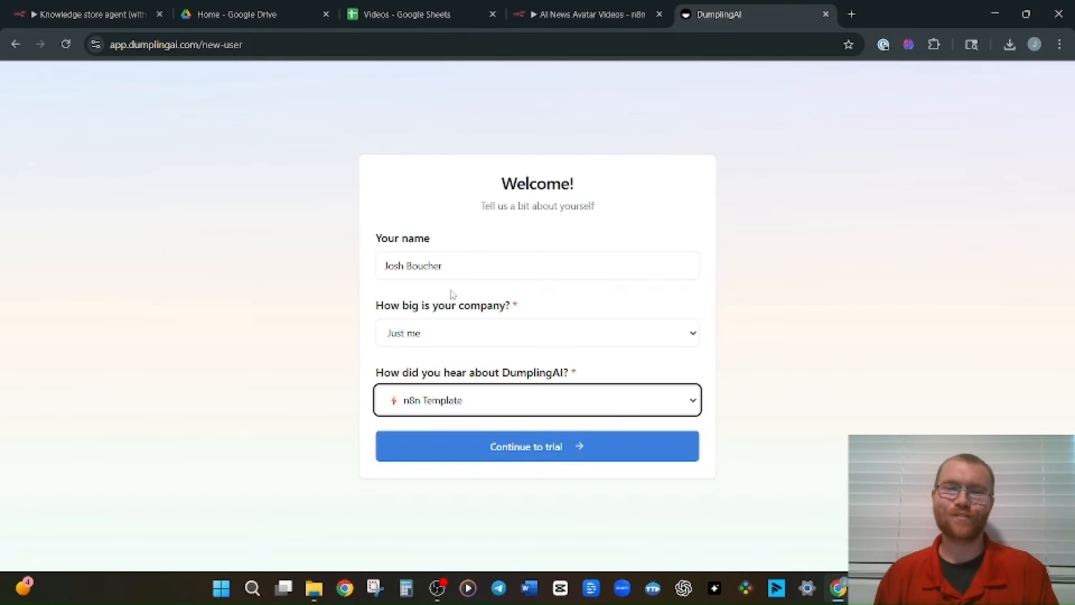
click(522, 453)
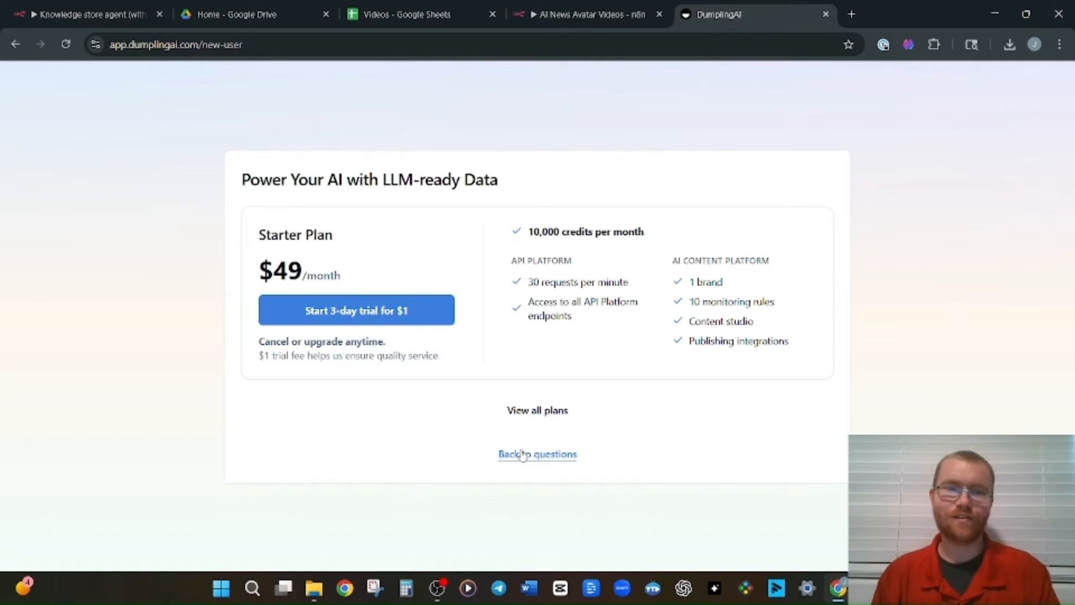
key(ctrl+w)
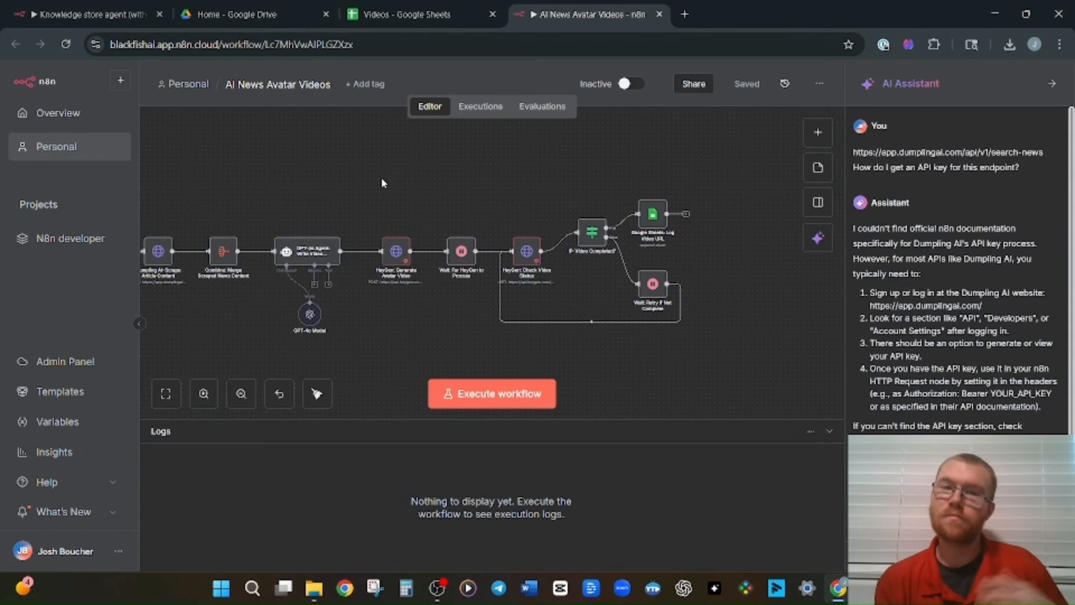
drag(381, 177, 679, 345)
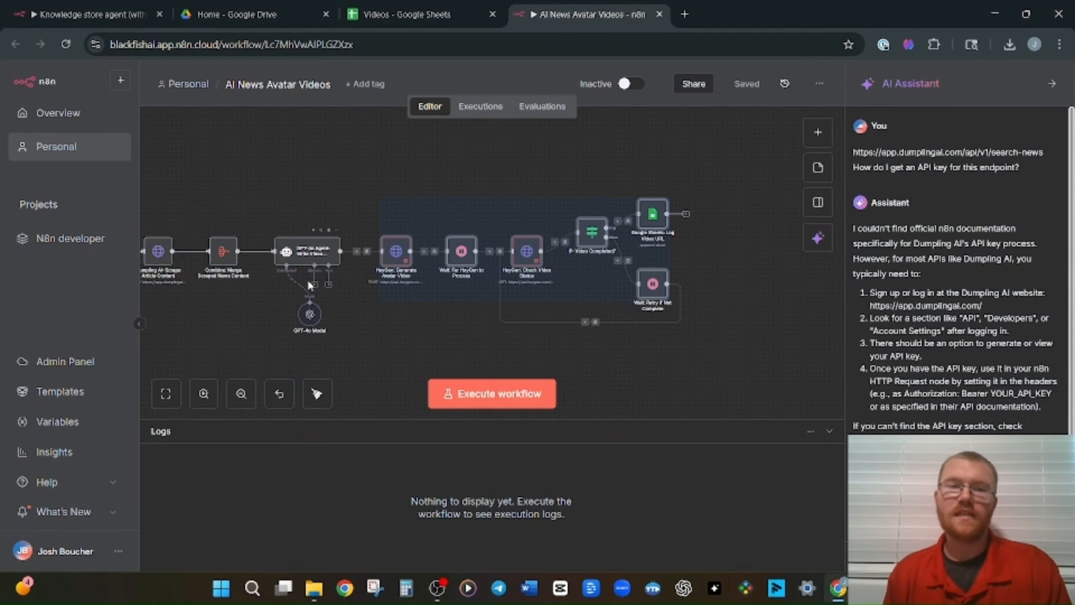
click(351, 186)
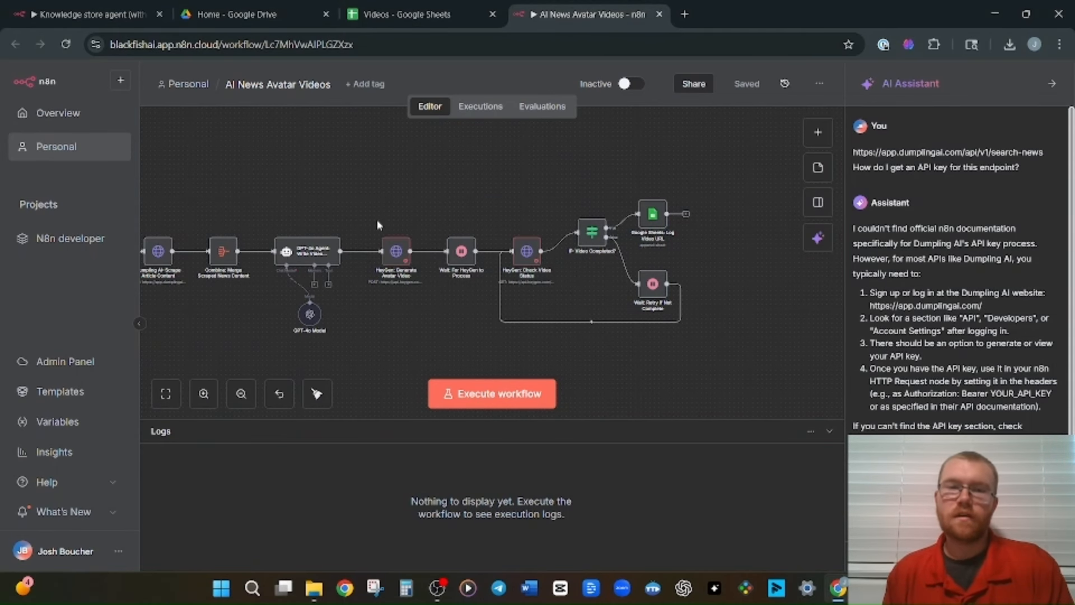
scroll(377, 220, up, 5)
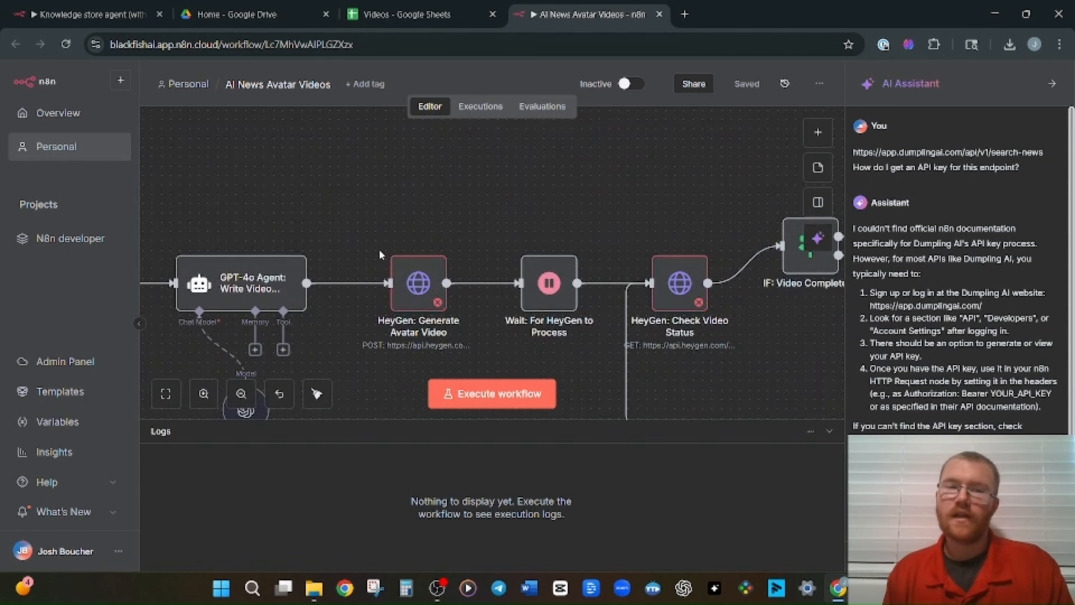
drag(378, 249, 213, 188)
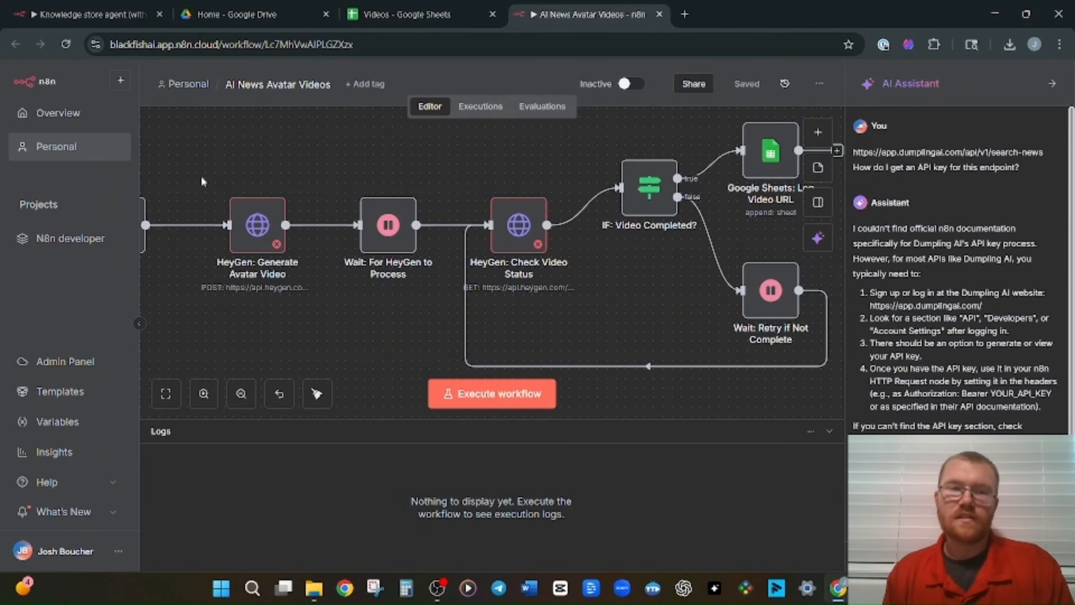
- Open heygen.com in a new browser tab and show the HeyGen API section of the account's Subscriptions & API settings
key(ctrl+t)
text(hey)
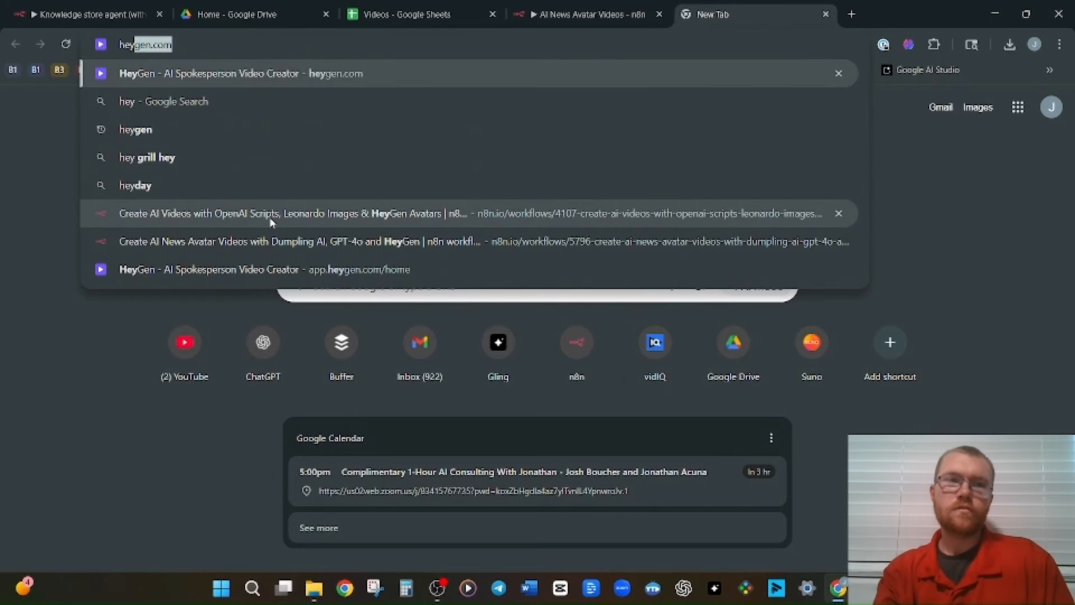
key(Return)
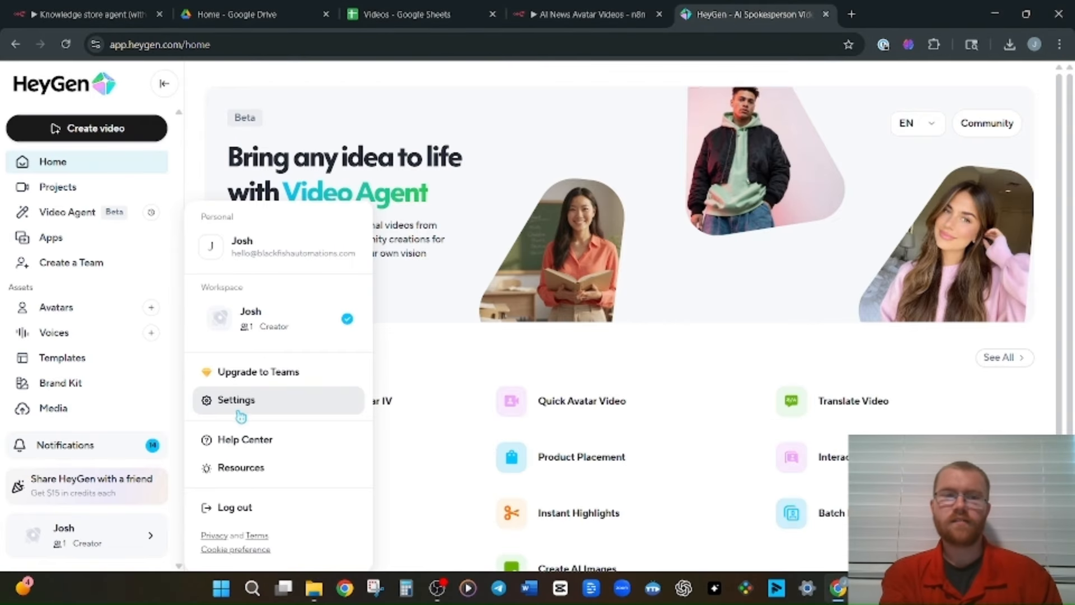
click(259, 414)
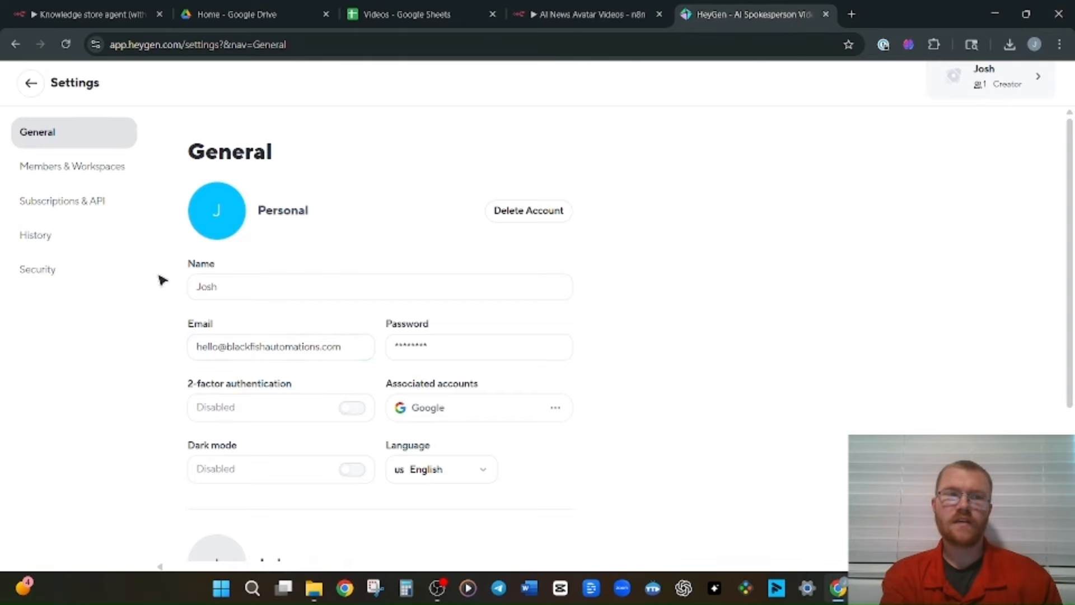
click(62, 200)
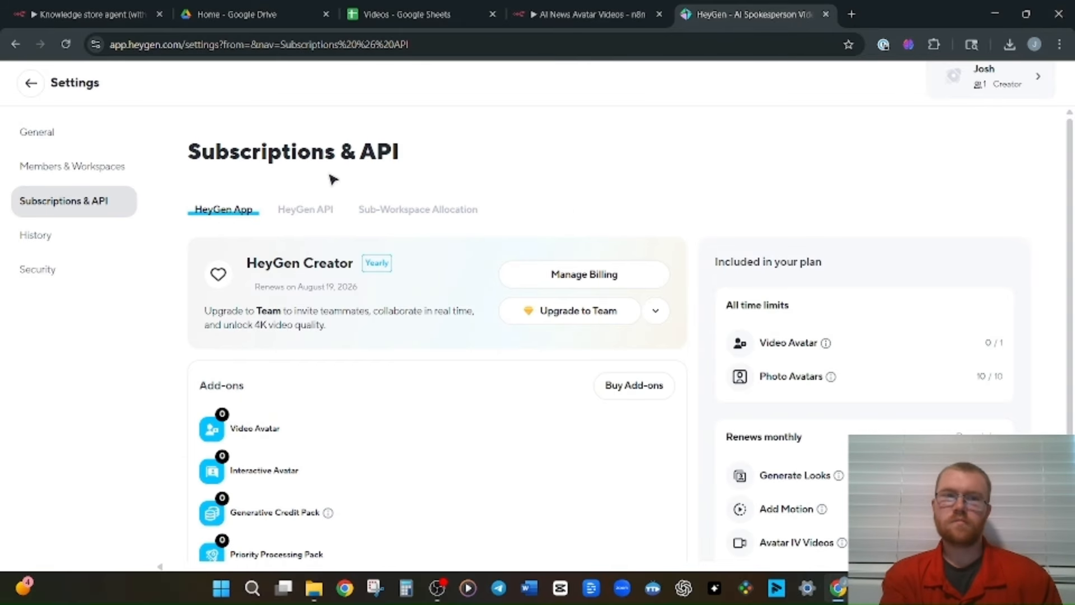
click(293, 217)
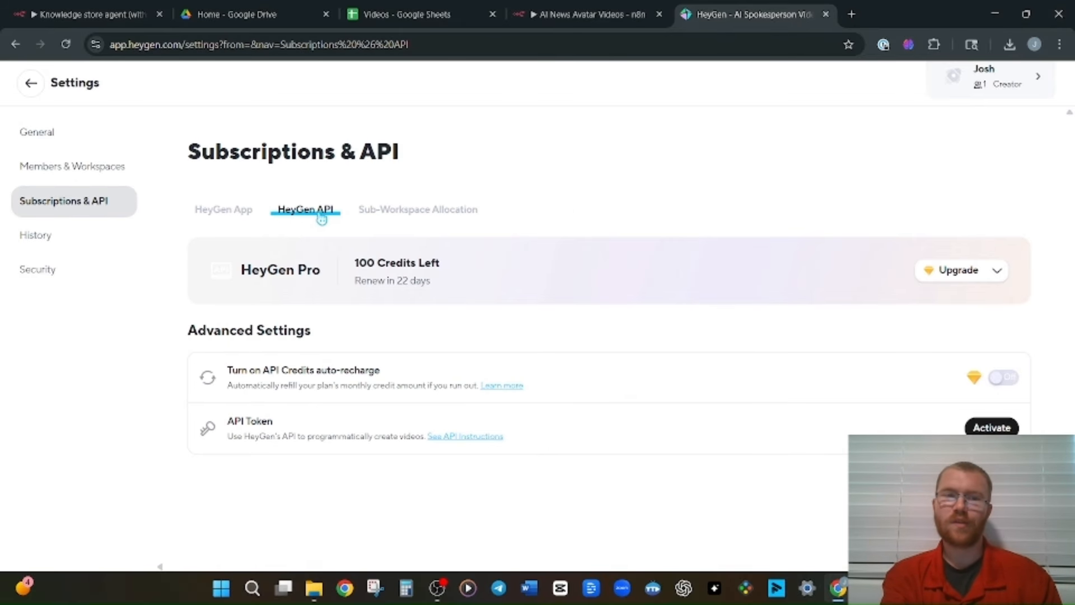
- Check the HeyGen API pricing plans and read the API documentation's Quick Start guide on accessing the API key and creating an avatar video
click(1007, 381)
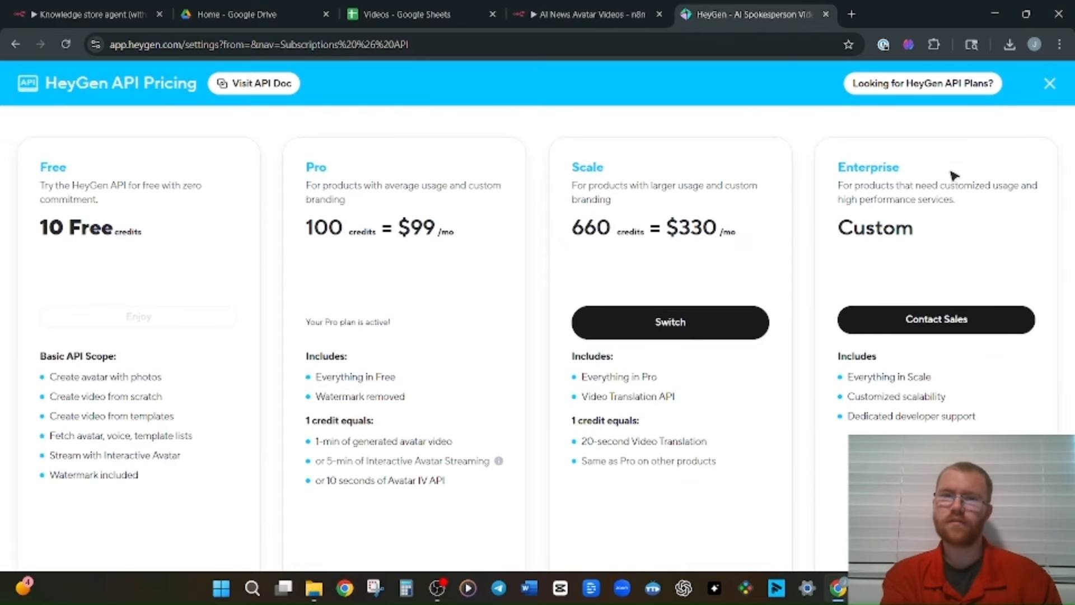
click(1047, 82)
click(445, 443)
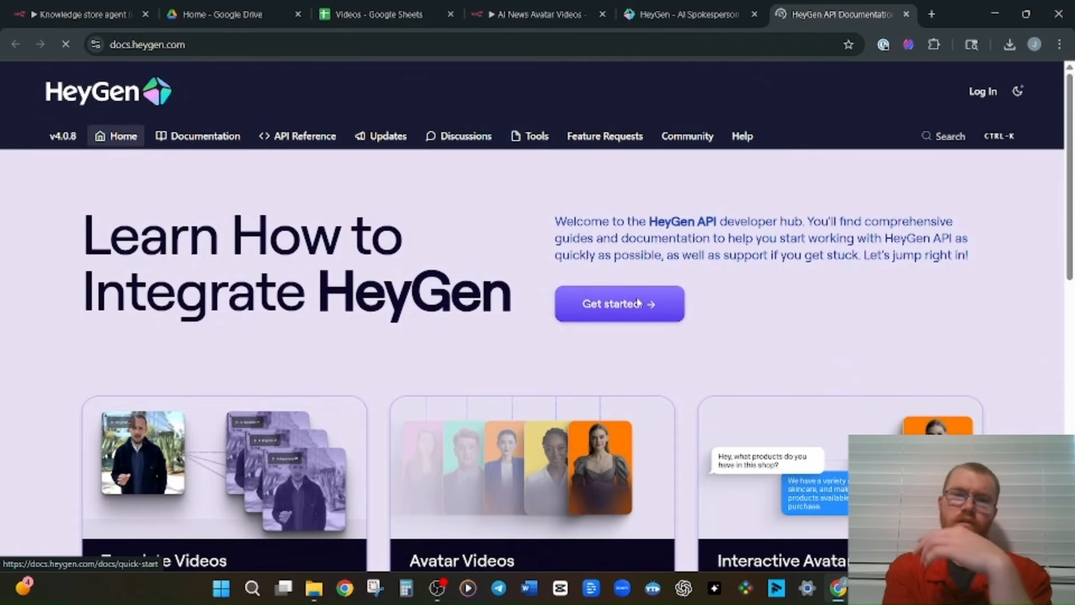
click(638, 303)
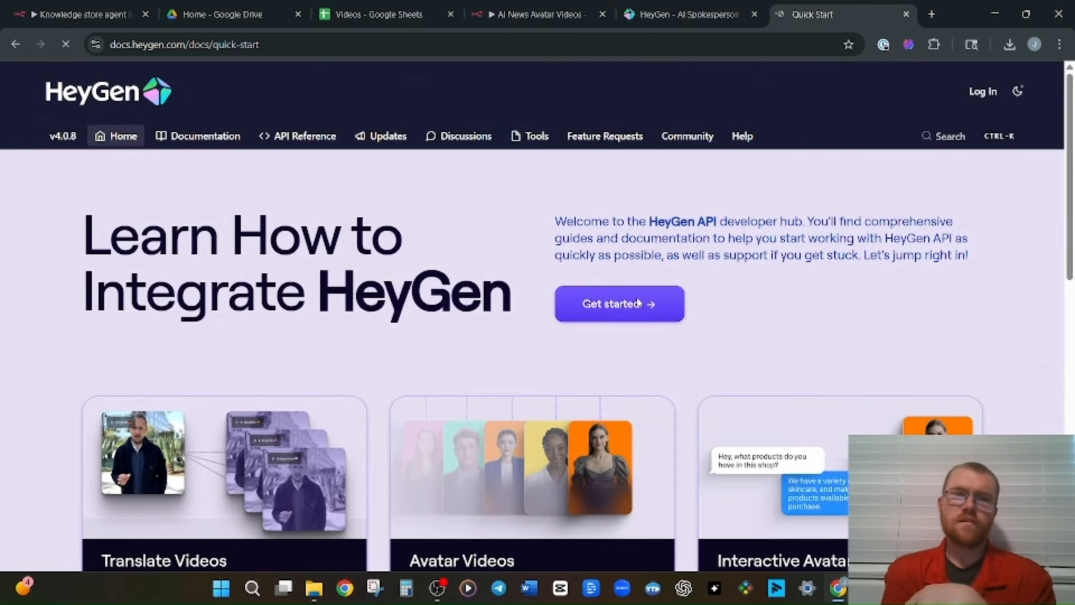
scroll(639, 303, down, 6)
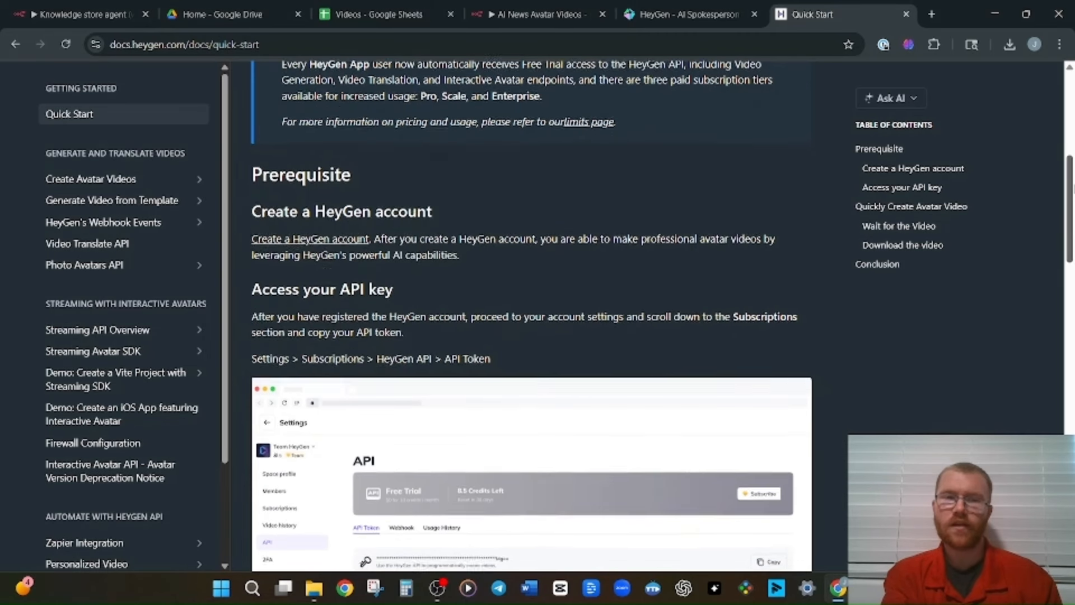
scroll(627, 233, down, 2)
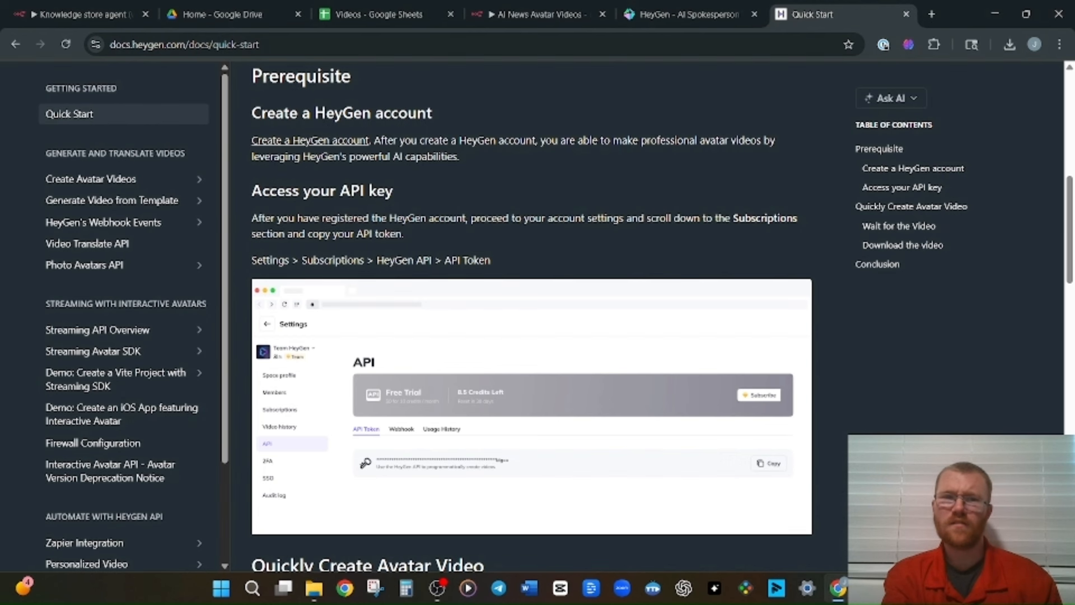
scroll(1070, 278, down, 5)
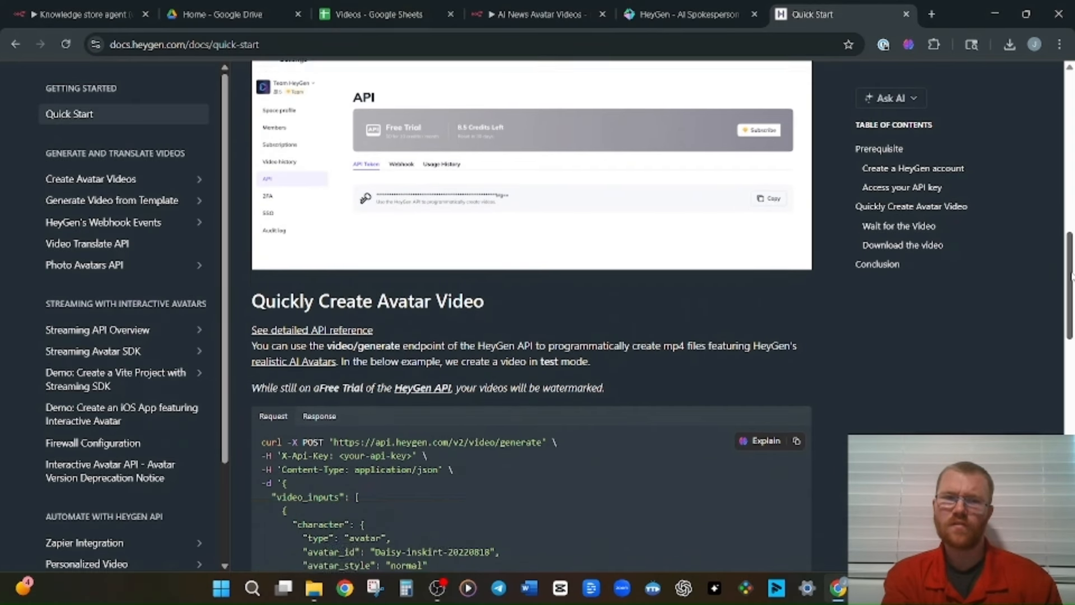
drag(1070, 279, 1071, 319)
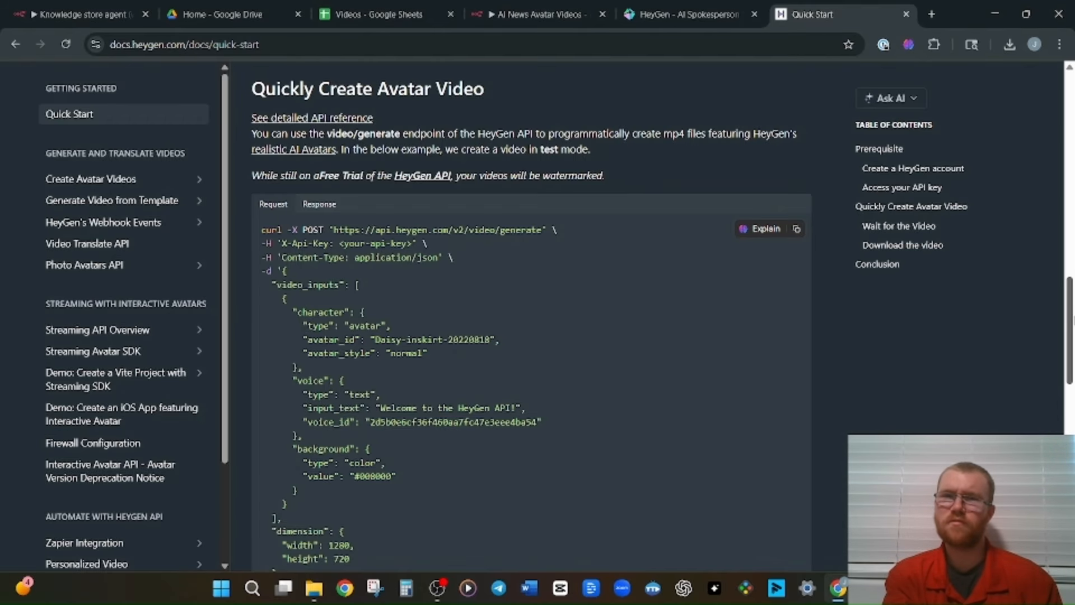
drag(1074, 320, 1074, 320)
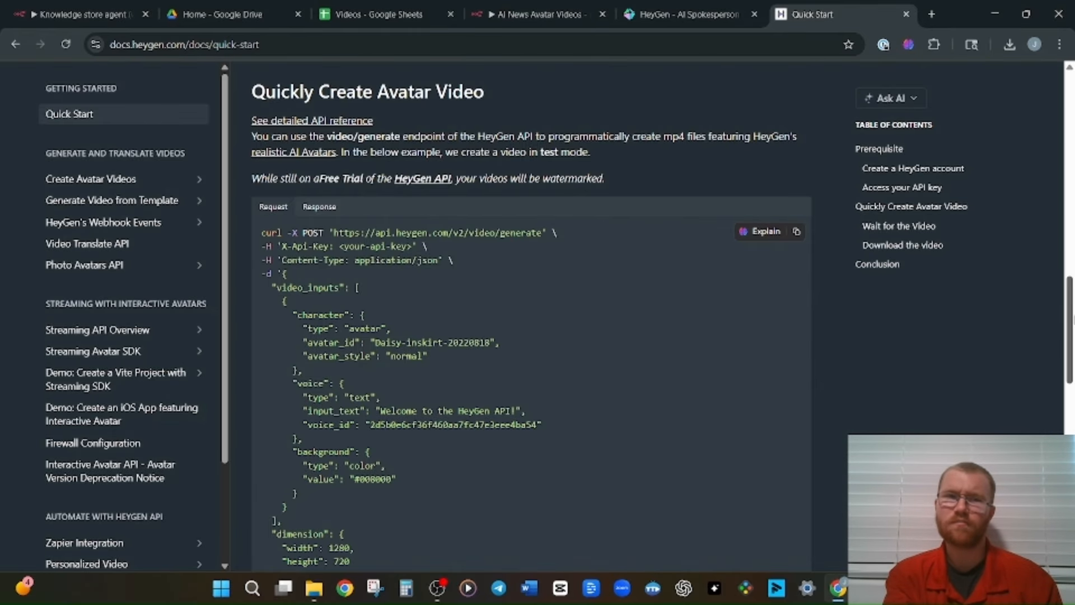
drag(1074, 319, 1073, 148)
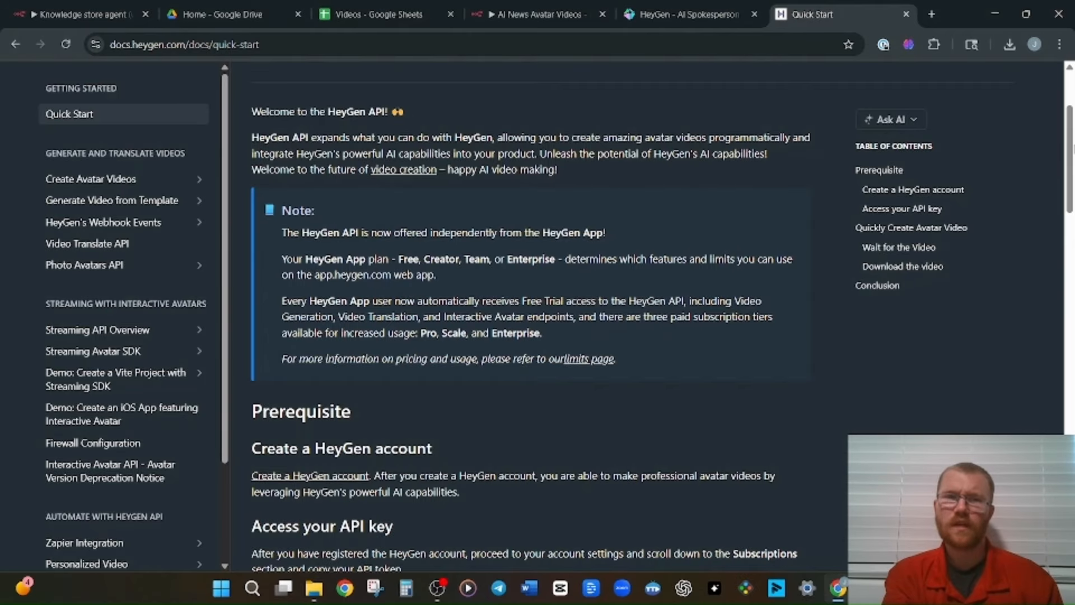
- Return to the HeyGen API settings, confirm regenerating the API key and copy the new key to the clipboard
key(ctrl+shift+Tab)
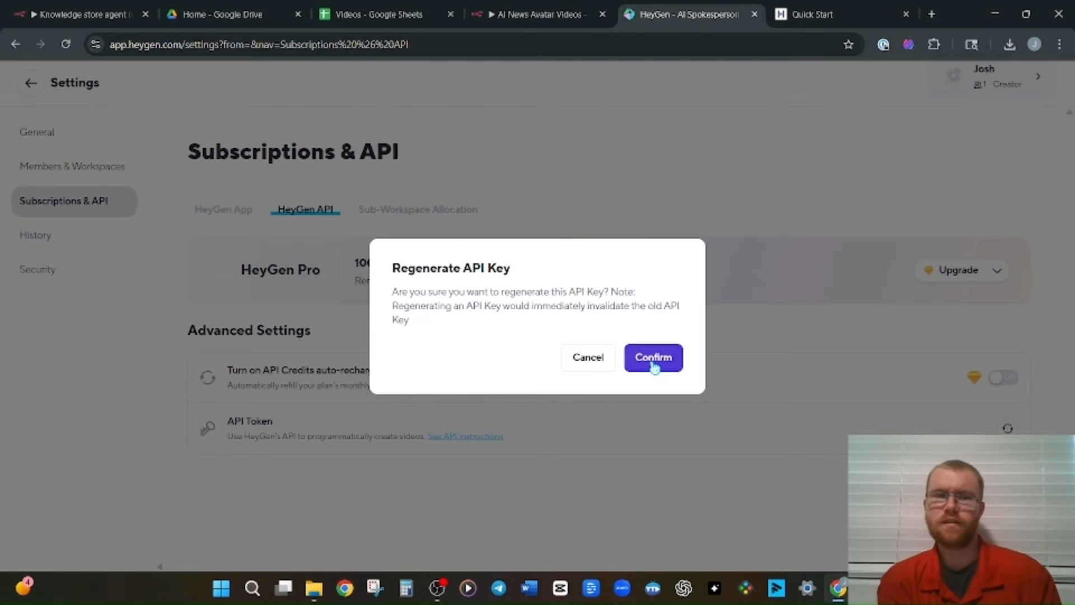
click(654, 365)
click(473, 347)
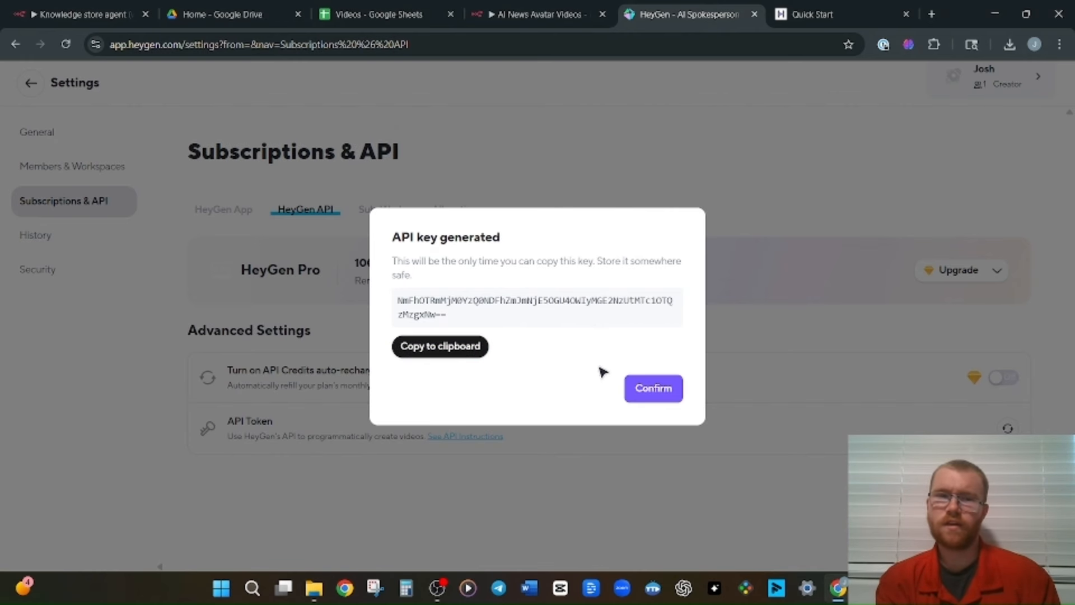
- Confirm the generated HeyGen API key, return to the n8n workflow and set the HeyGen: Generate Avatar Video node's authentication to None
click(655, 390)
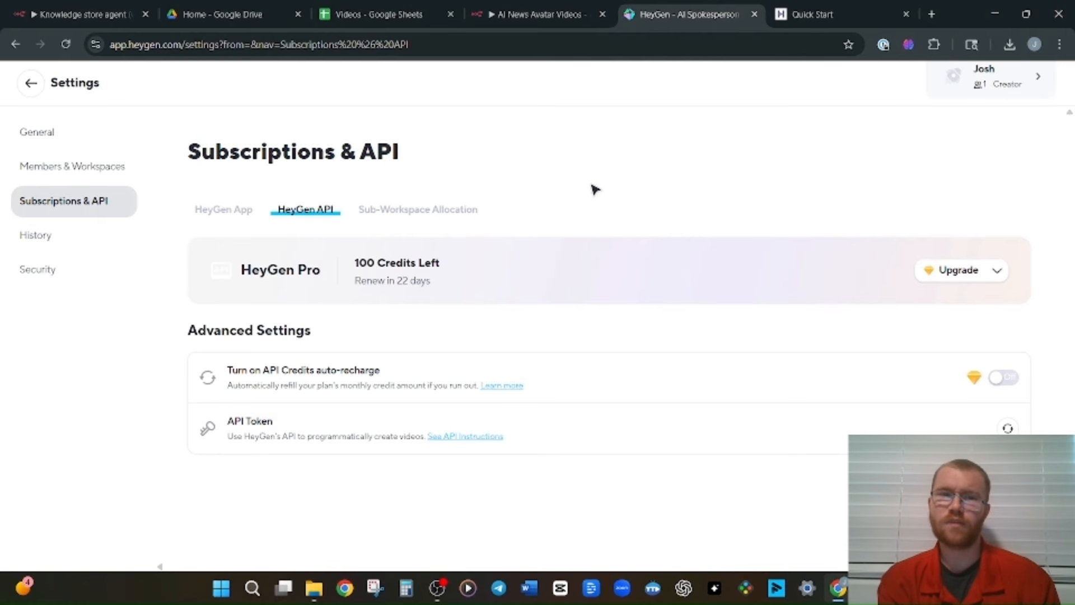
key(ctrl+shift+Tab)
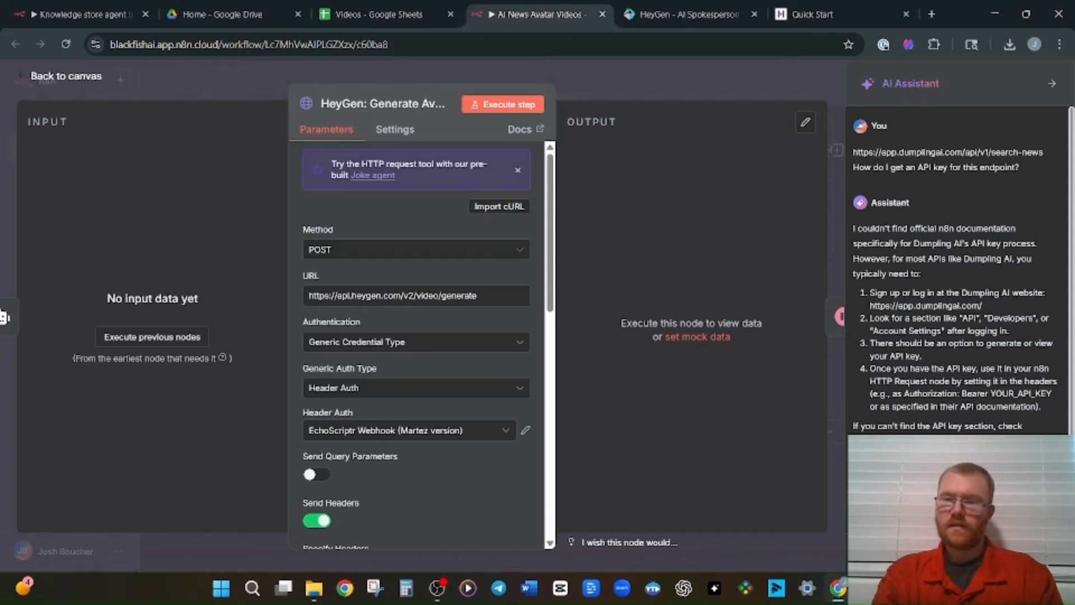
scroll(970, 262, down, 8)
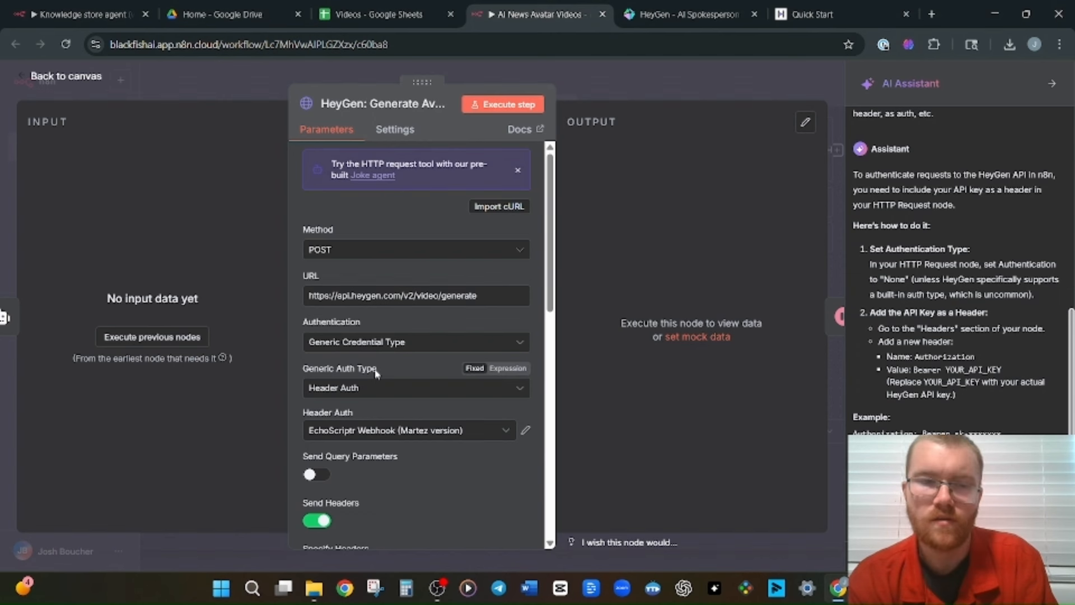
click(392, 341)
click(325, 377)
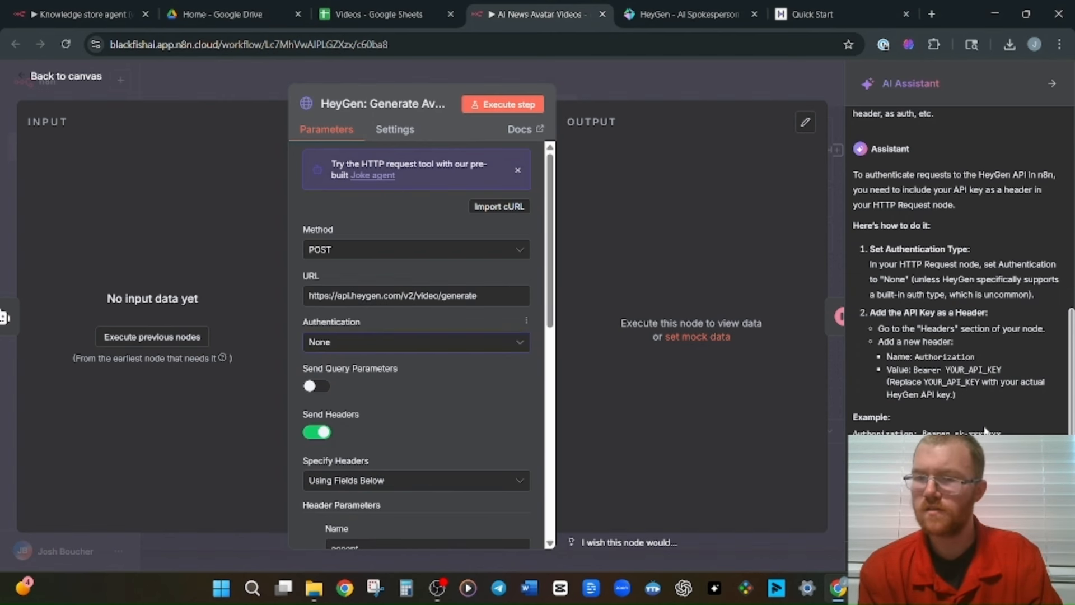
- Name the blank header parameter Authorization in the HeyGen: Generate Avatar Video node and enter Bearer plus the HeyGen API key as its value
scroll(534, 417, down, 3)
click(404, 486)
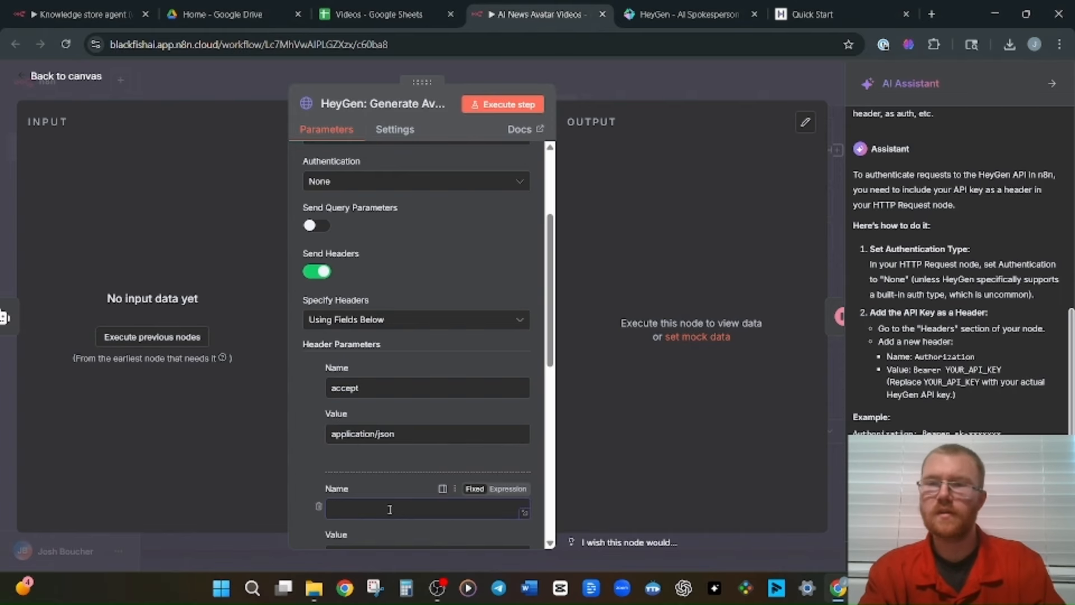
text(Authoriz)
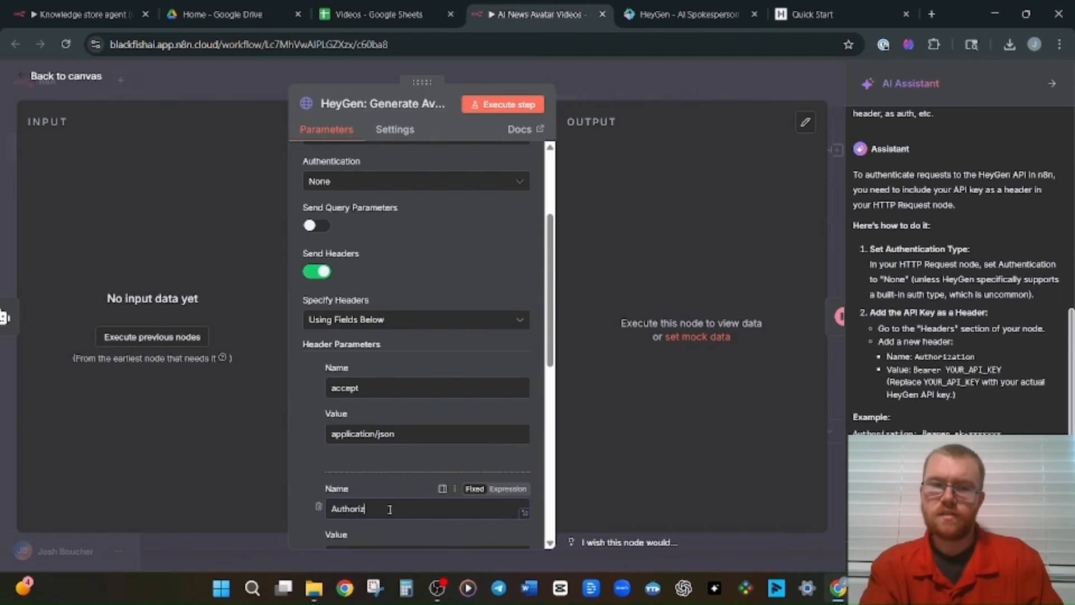
text(ation)
key(Tab)
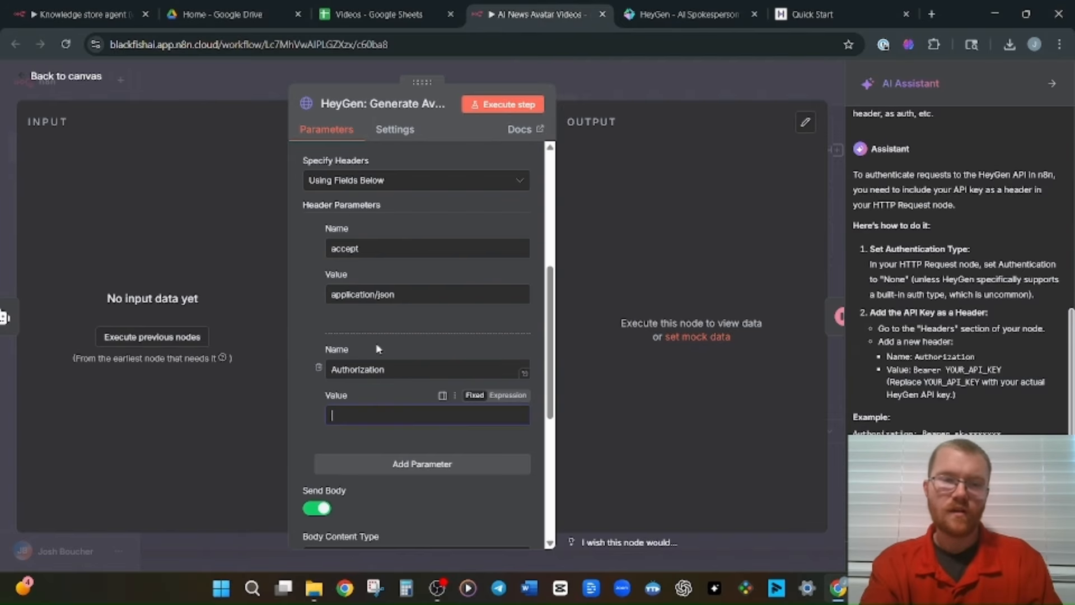
text(Bear)
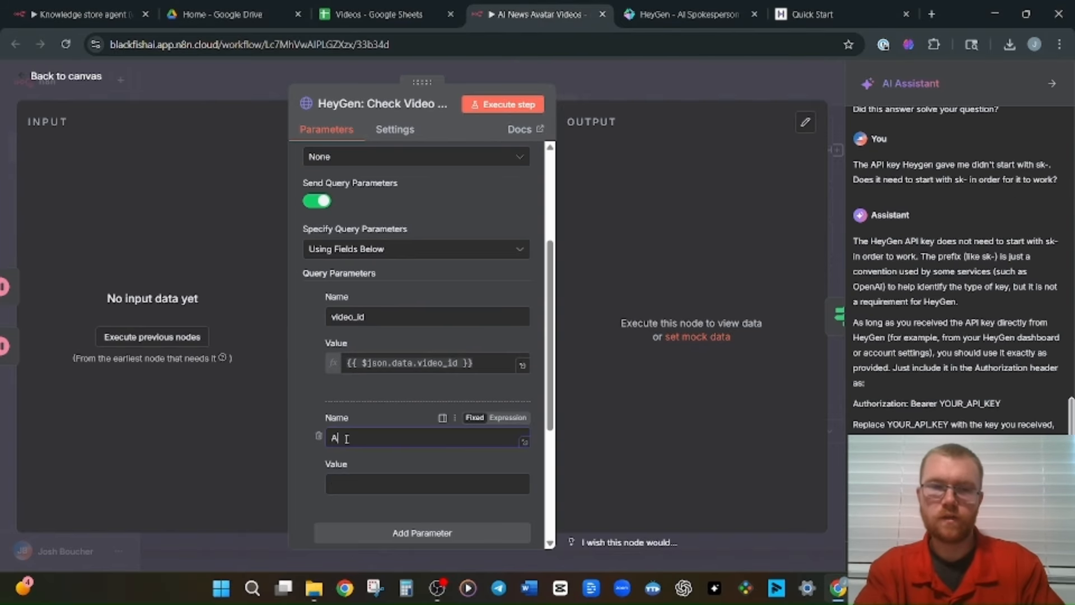
- Add an Authorization query parameter to the HeyGen: Check Video Status node, with Bearer plus the HeyGen API key as its value
text(u)
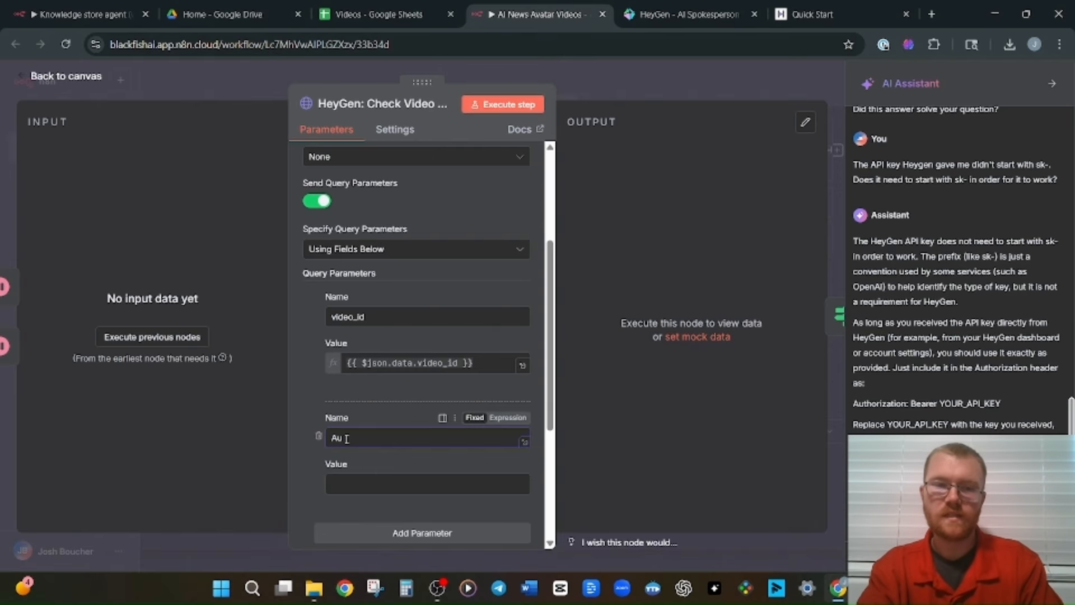
text(thor)
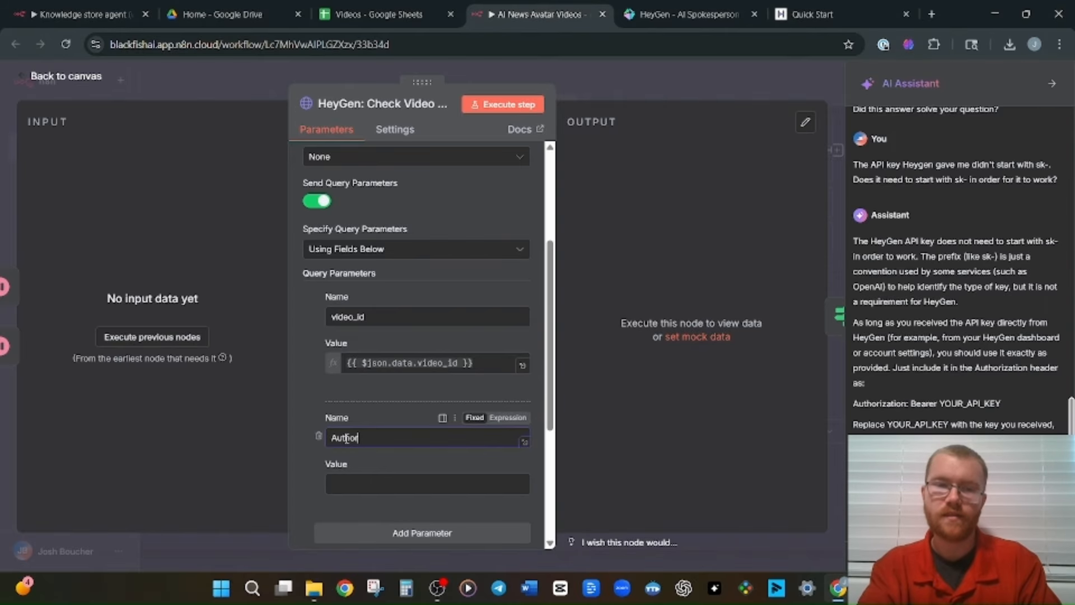
text(ization)
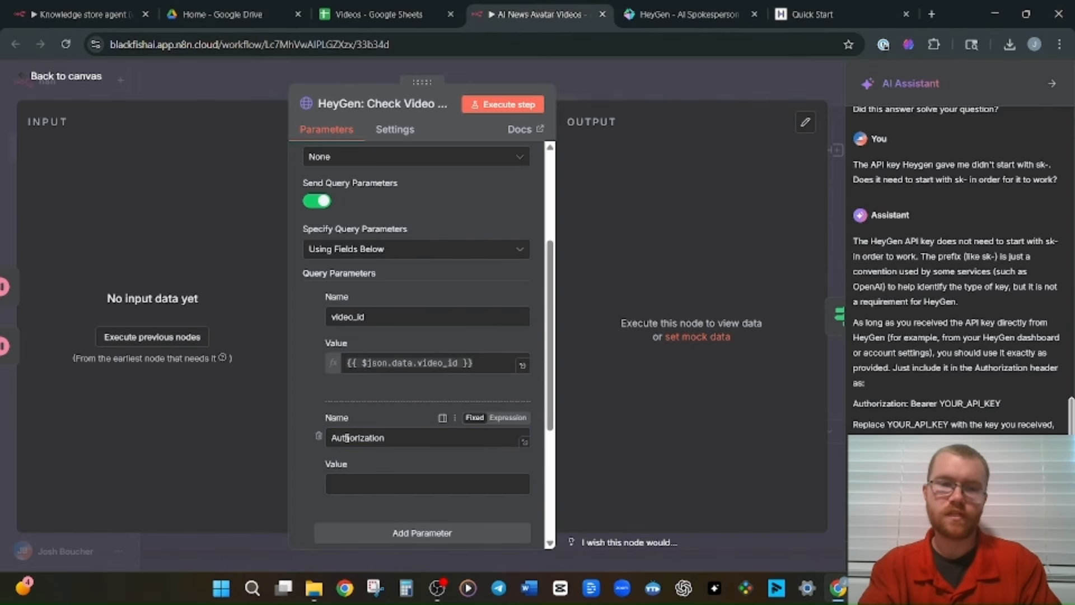
click(366, 488)
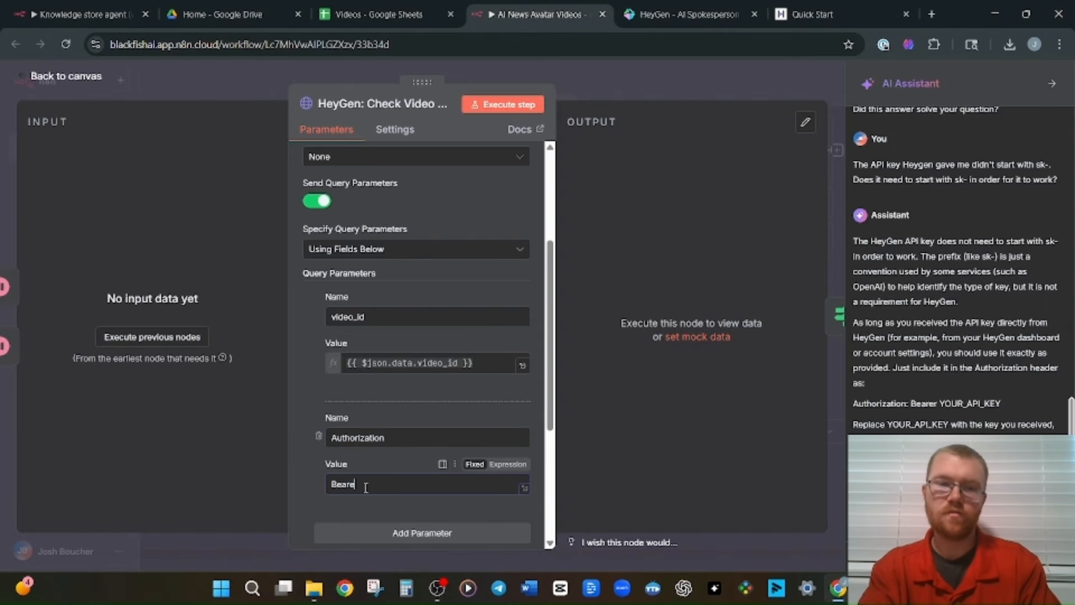
text(r)
key(ctrl+v)
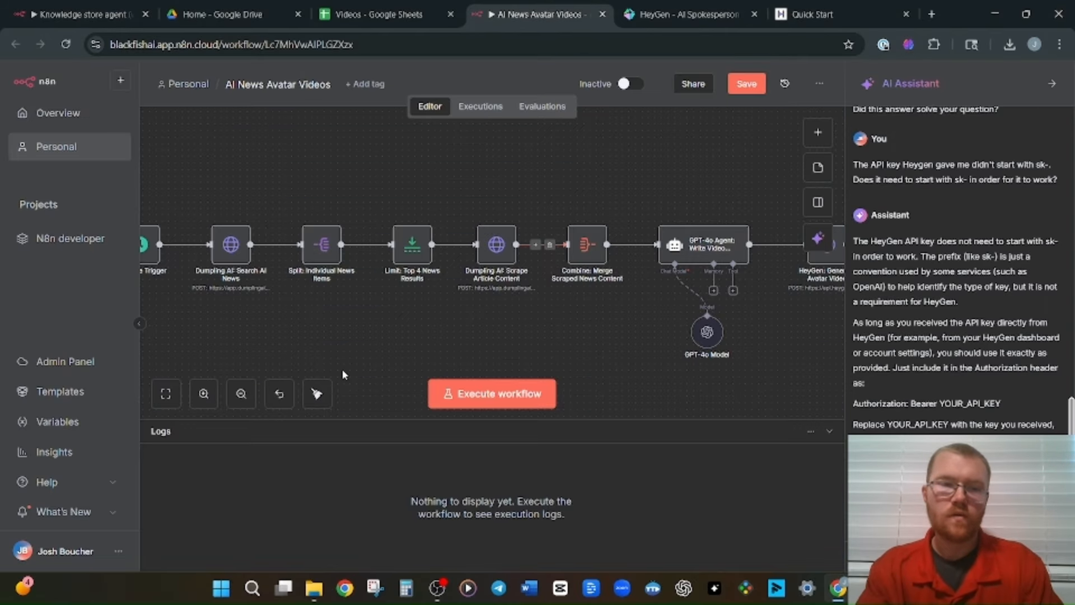
- Delete all the nodes before the GPT-4o Agent, from the schedule trigger through Combine: Merge Scraped News Content
scroll(343, 373, down, 4)
drag(463, 339, 470, 339)
drag(476, 218, 185, 297)
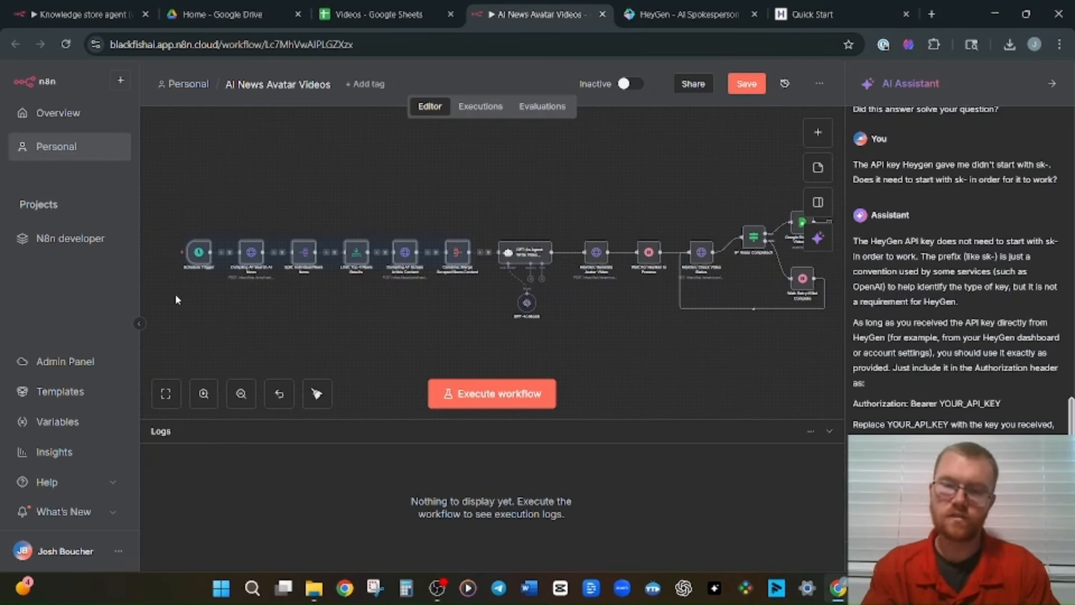
key(Delete)
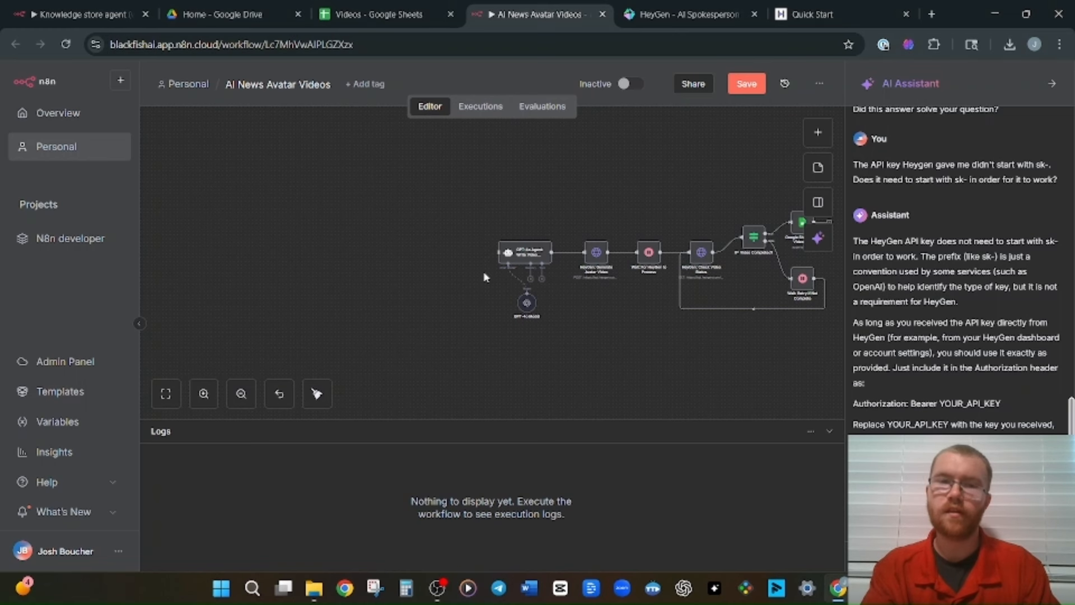
- Add an On chat message trigger feeding the GPT-4o Agent and tidy up the workflow layout
scroll(485, 277, up, 5)
drag(482, 269, 225, 270)
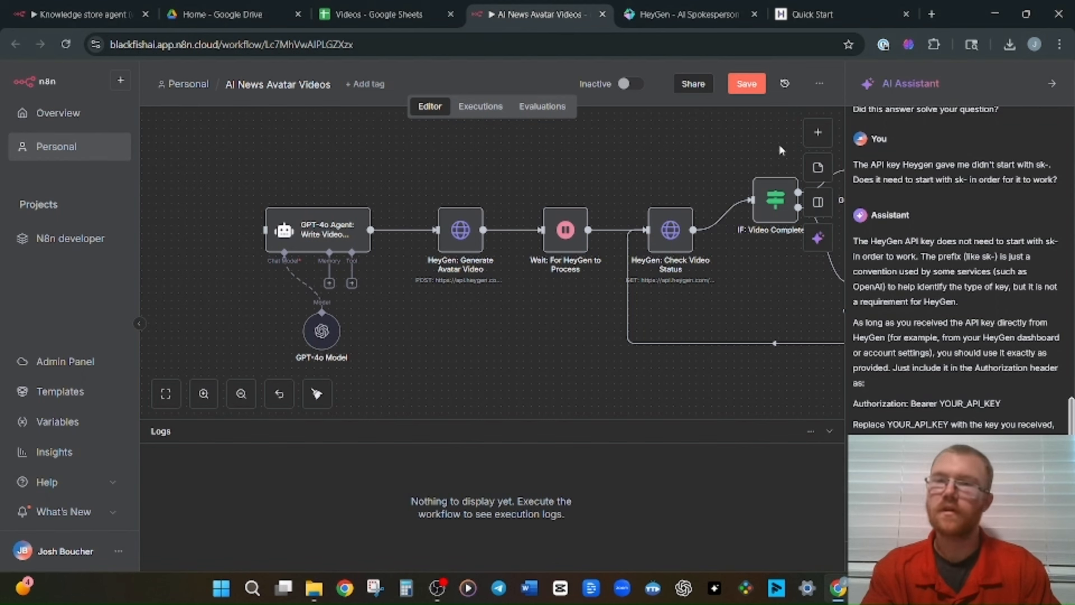
click(817, 133)
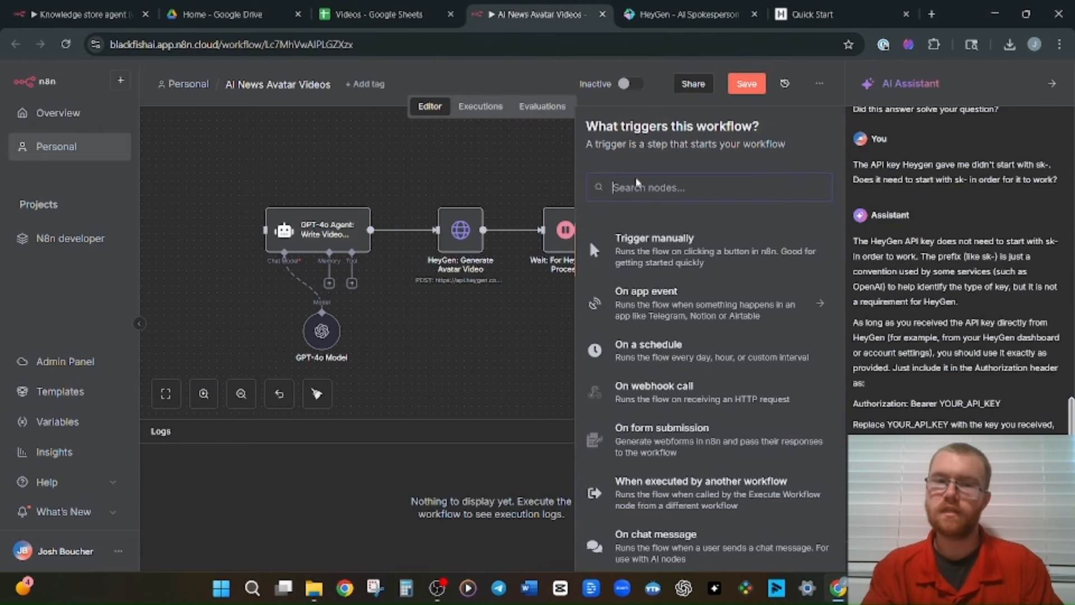
click(655, 537)
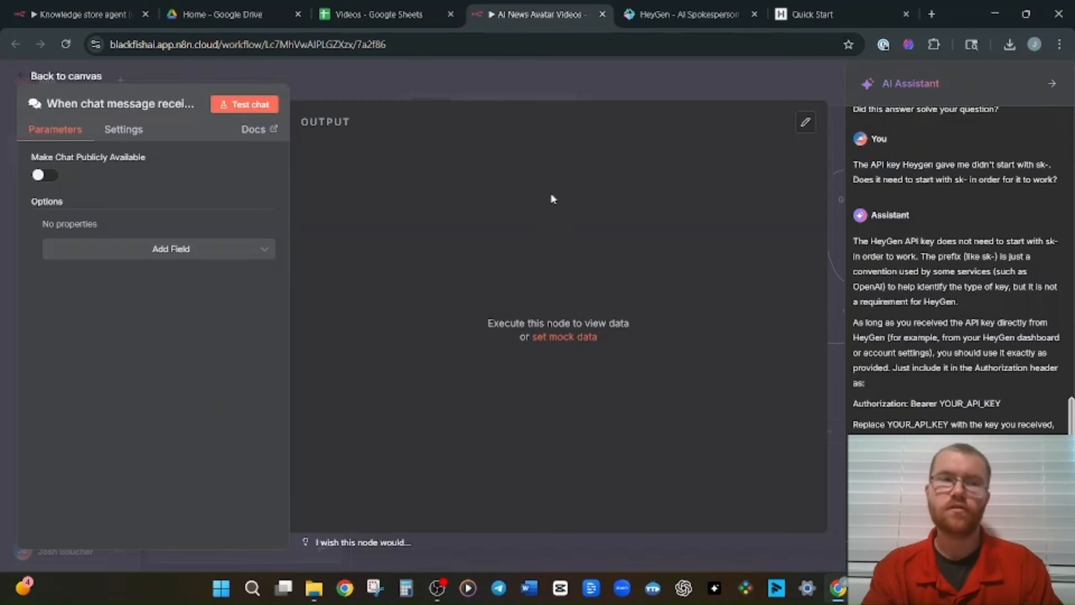
key(Escape)
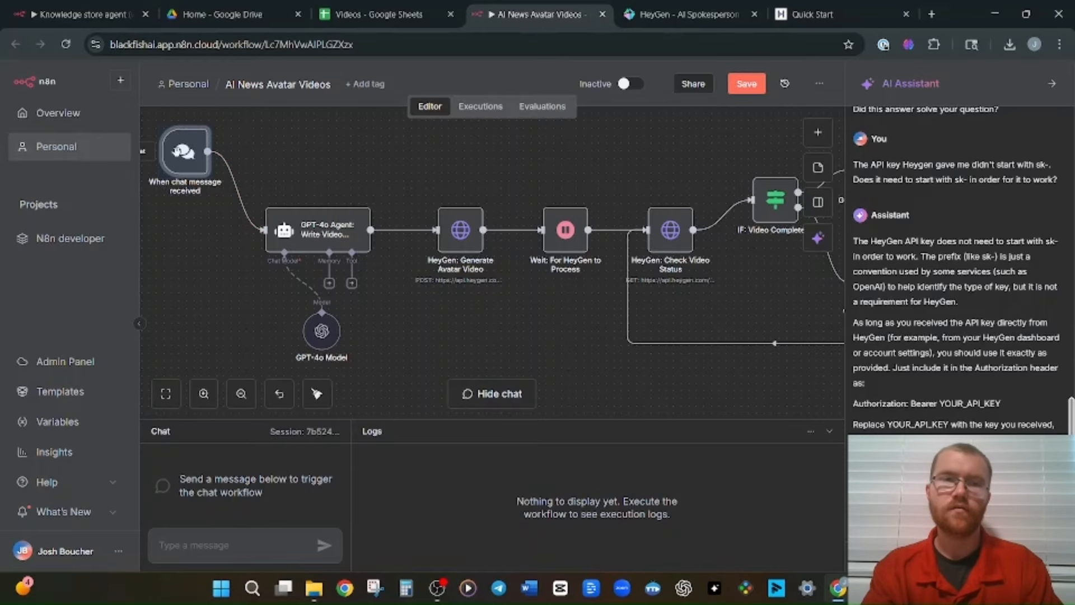
click(305, 407)
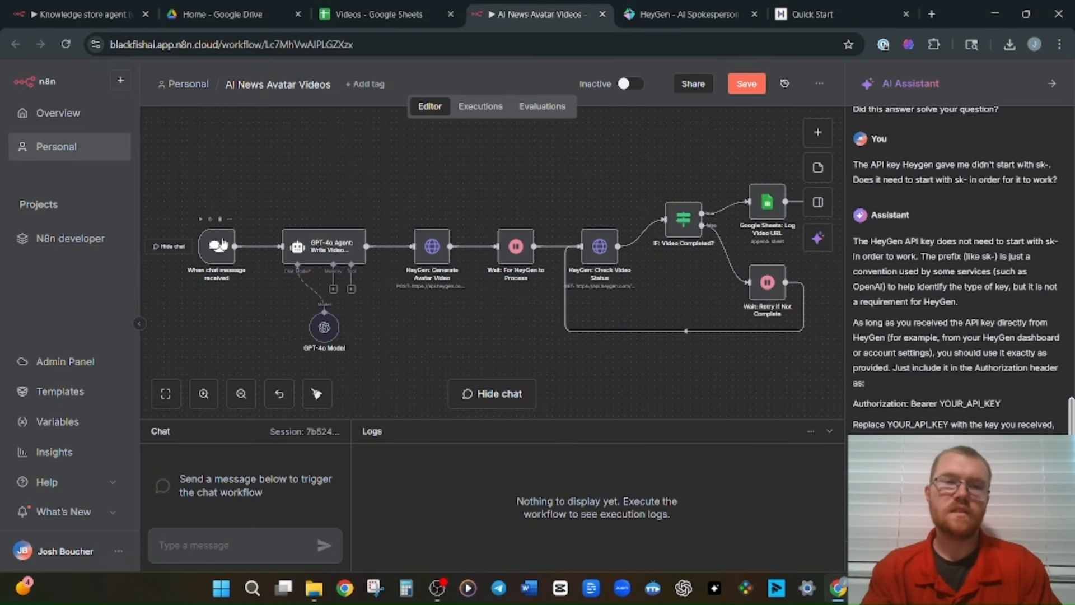
- Save the AI News Avatar Videos workflow and activate it
double_click(216, 242)
click(222, 554)
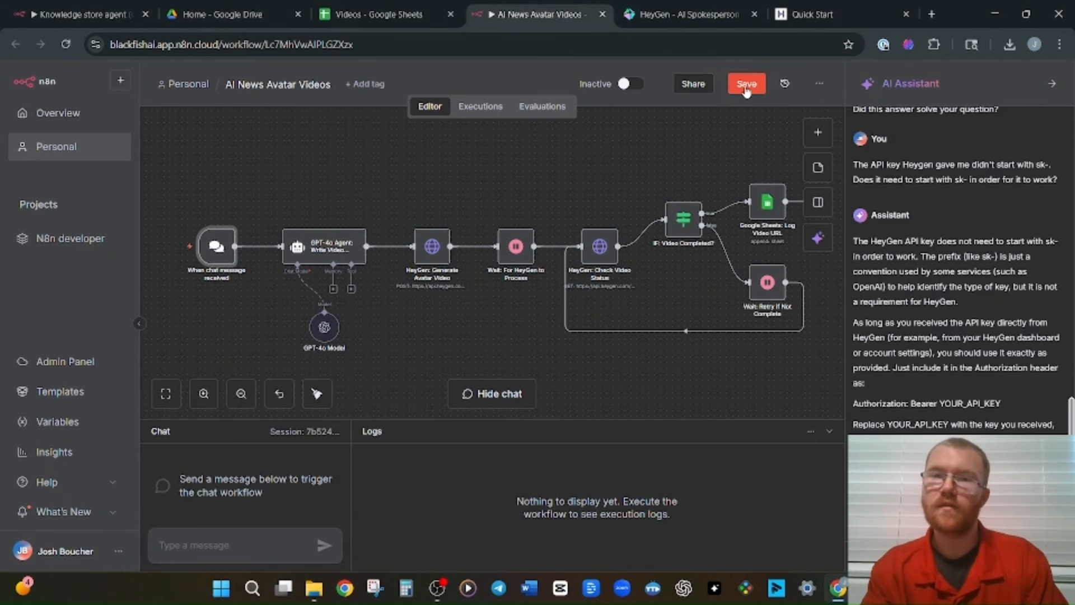
click(747, 86)
click(631, 84)
- Test the workflow by sending the chat message "Write me a short video about why the sky is blue."
click(198, 537)
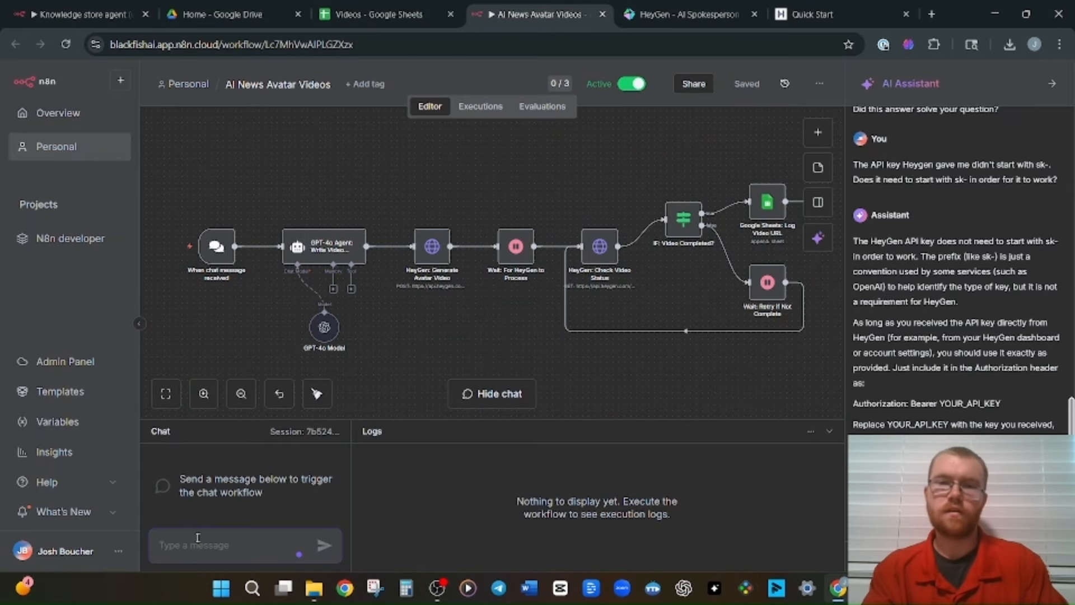
text(Write me)
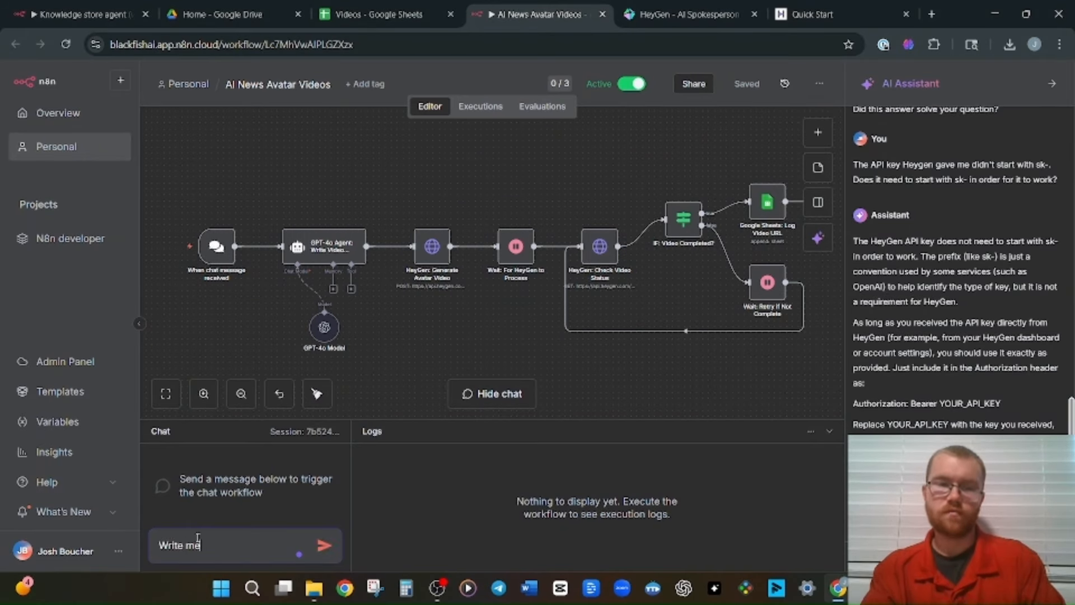
text( a short vi)
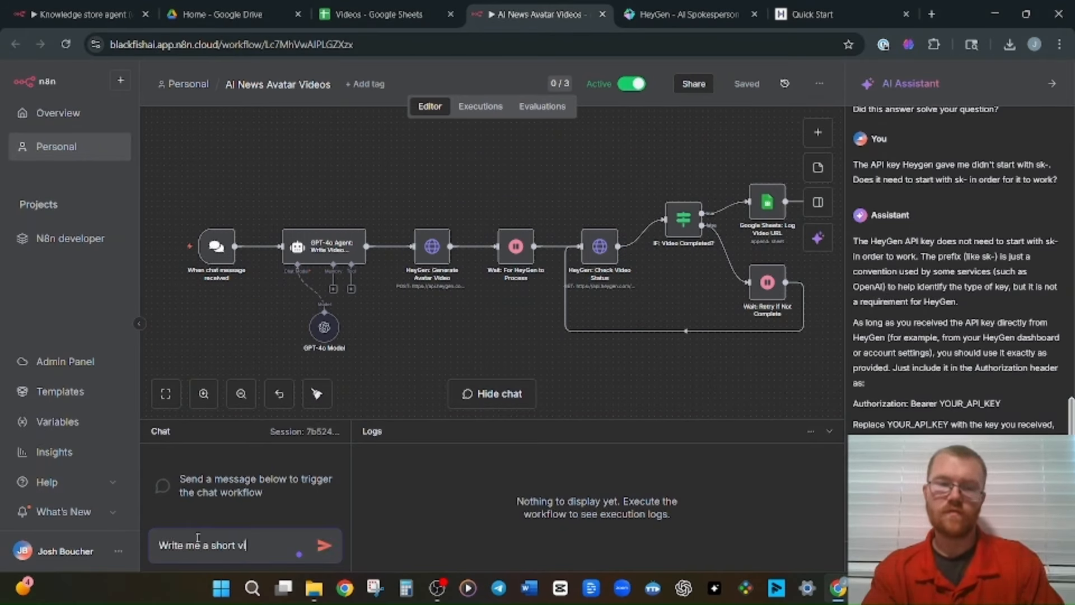
text(deo about why )
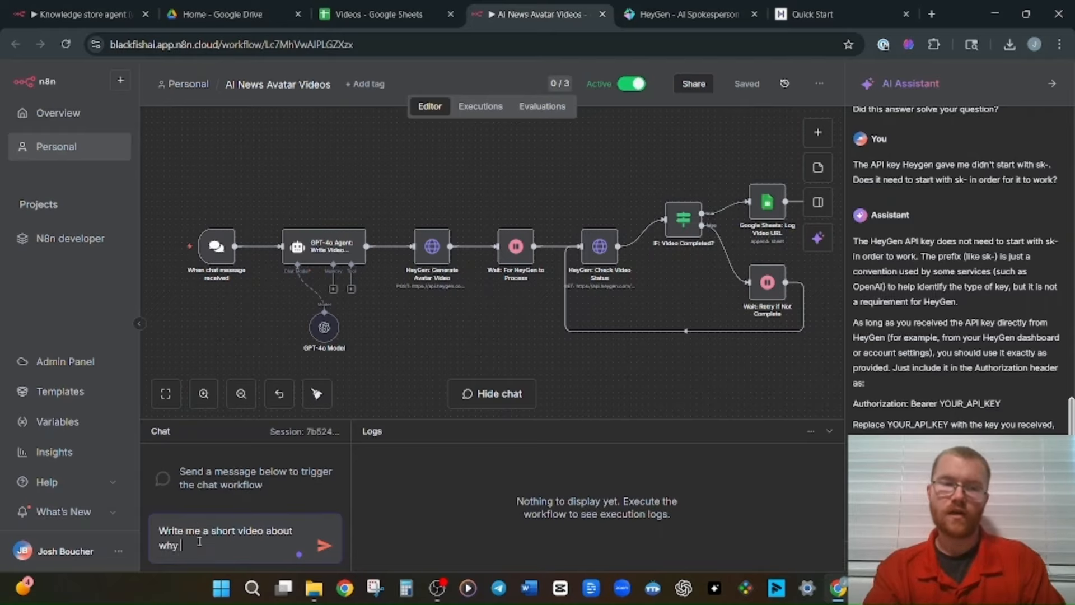
text(the sky )
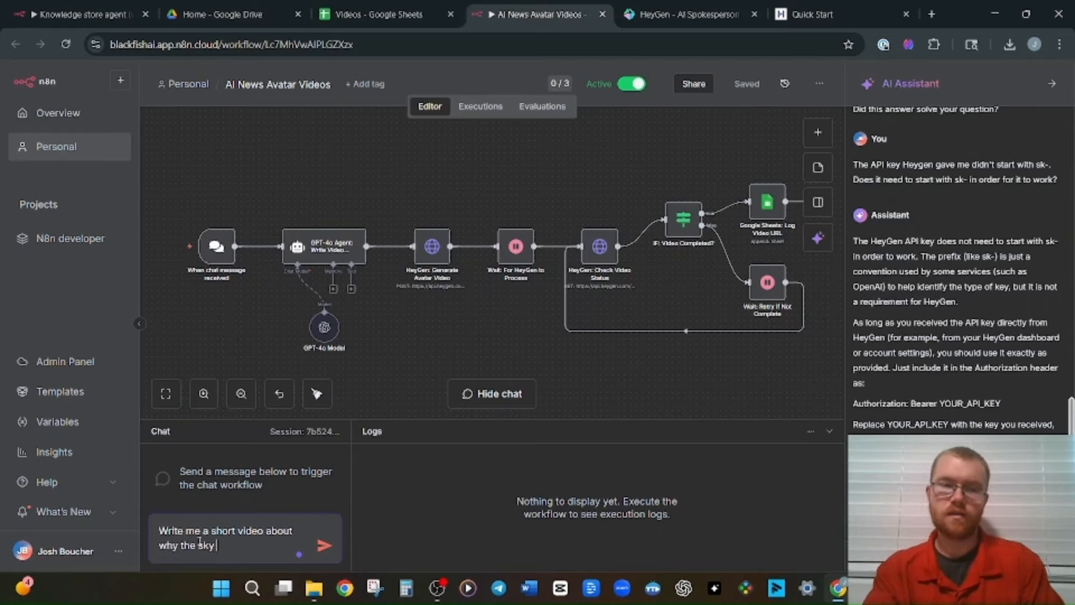
text(is blue.)
key(Return)
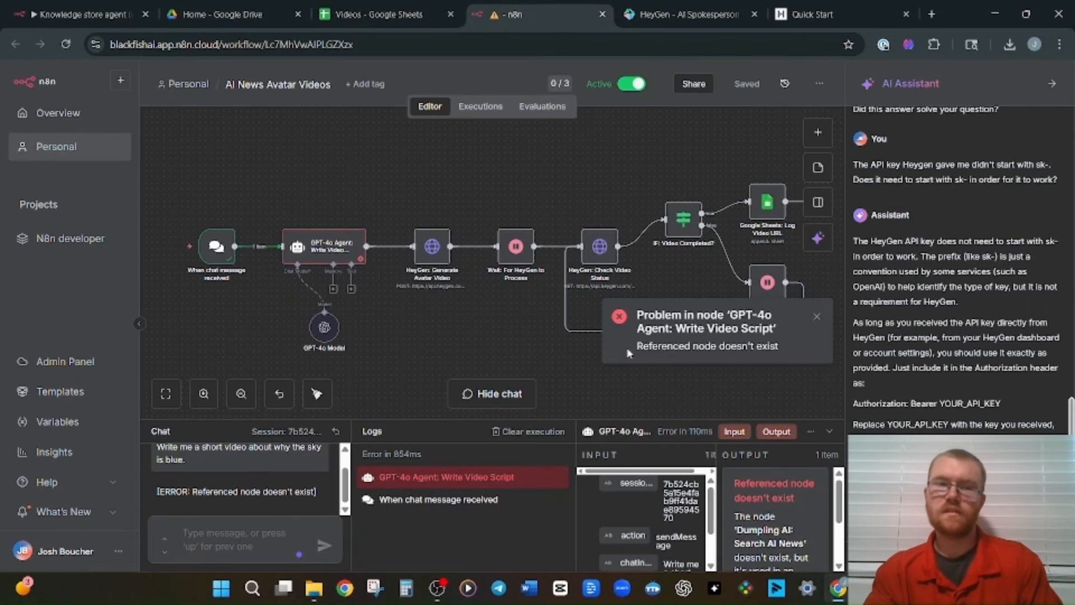
- Fix the missing-node reference in the GPT-4o Agent: Write Video Script node, save the workflow and rerun the chat message
double_click(320, 250)
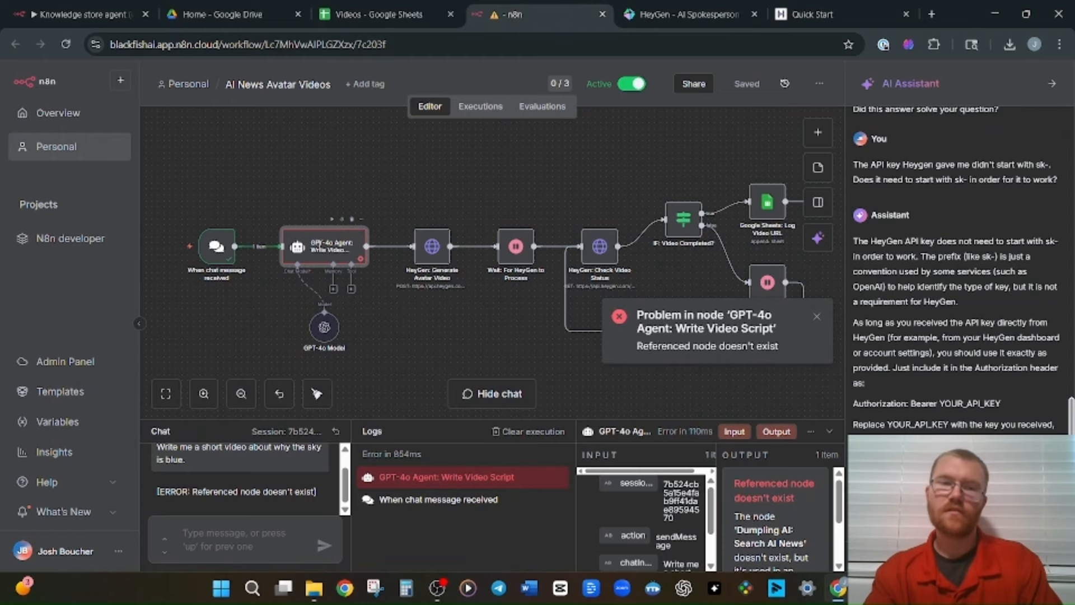
click(463, 91)
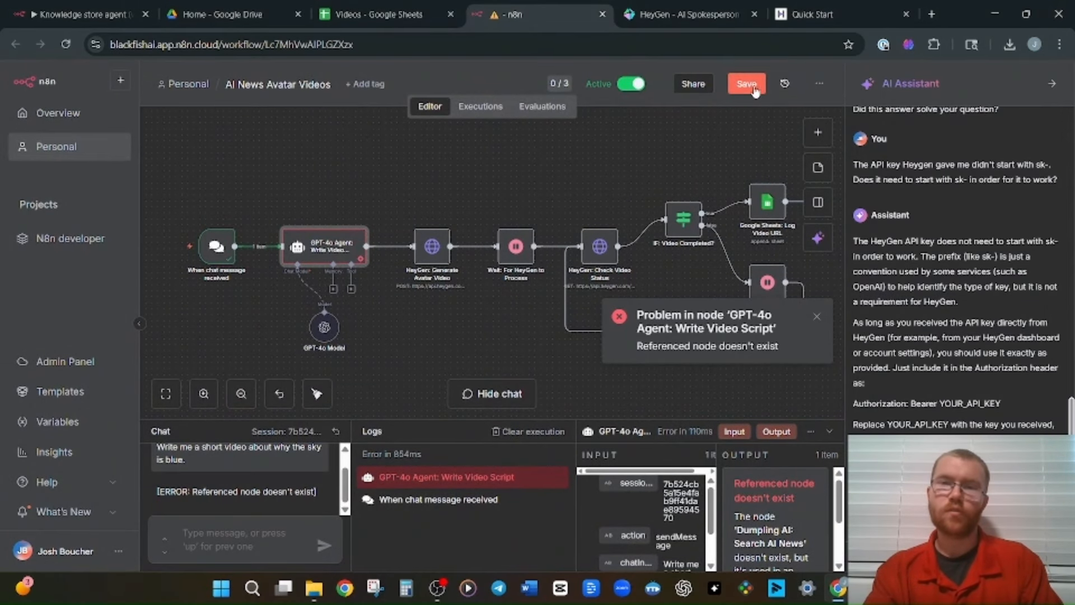
click(754, 89)
drag(187, 460, 230, 434)
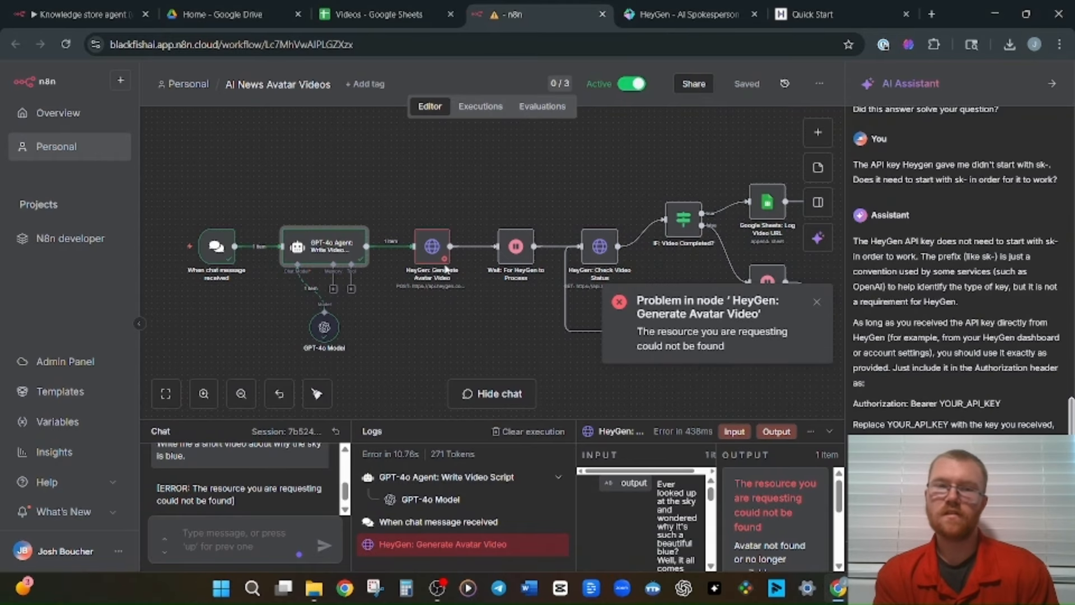
- Open the failed HeyGen: Generate Avatar Video node and ask the AI Assistant about its error
double_click(428, 250)
scroll(523, 406, down, 5)
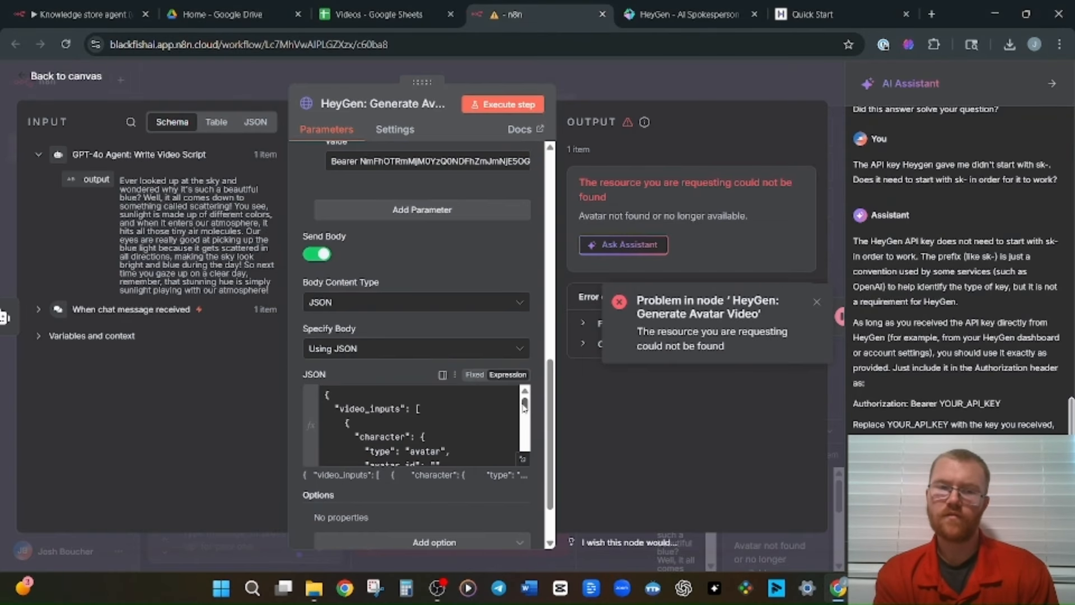
click(623, 244)
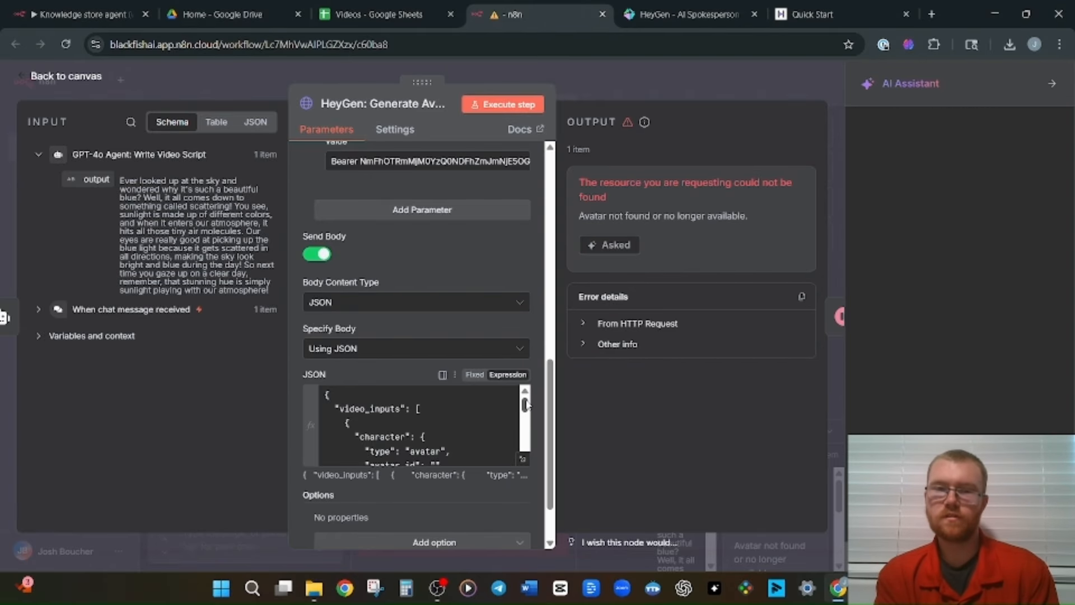
- Copy the custom avatar's ID from HeyGen and paste it into avatar_id in the HeyGen: Generate Avatar Video node's JSON body
drag(525, 407, 525, 413)
click(436, 423)
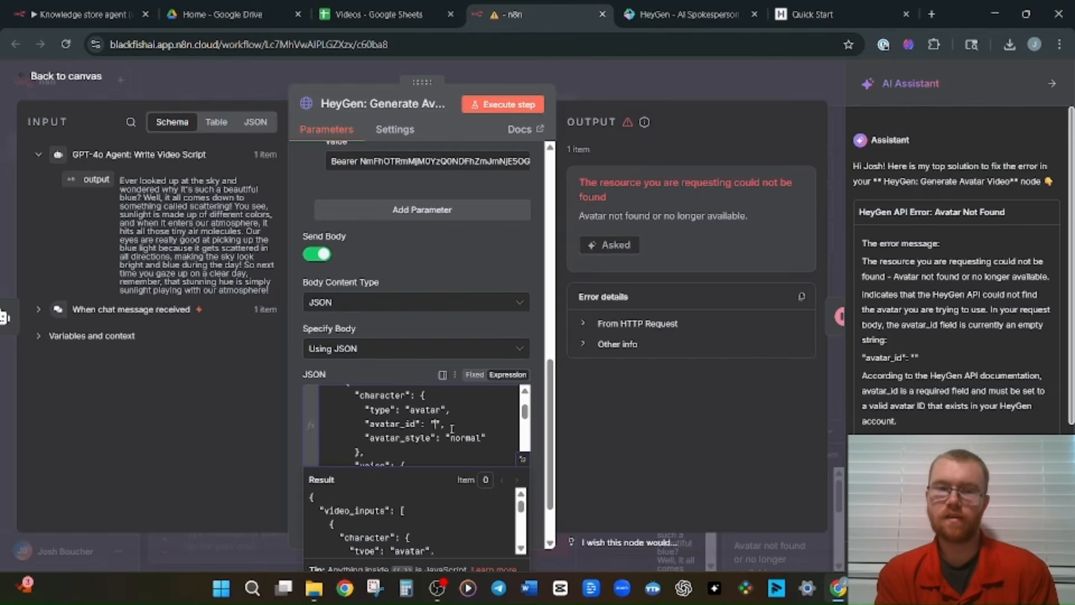
click(27, 89)
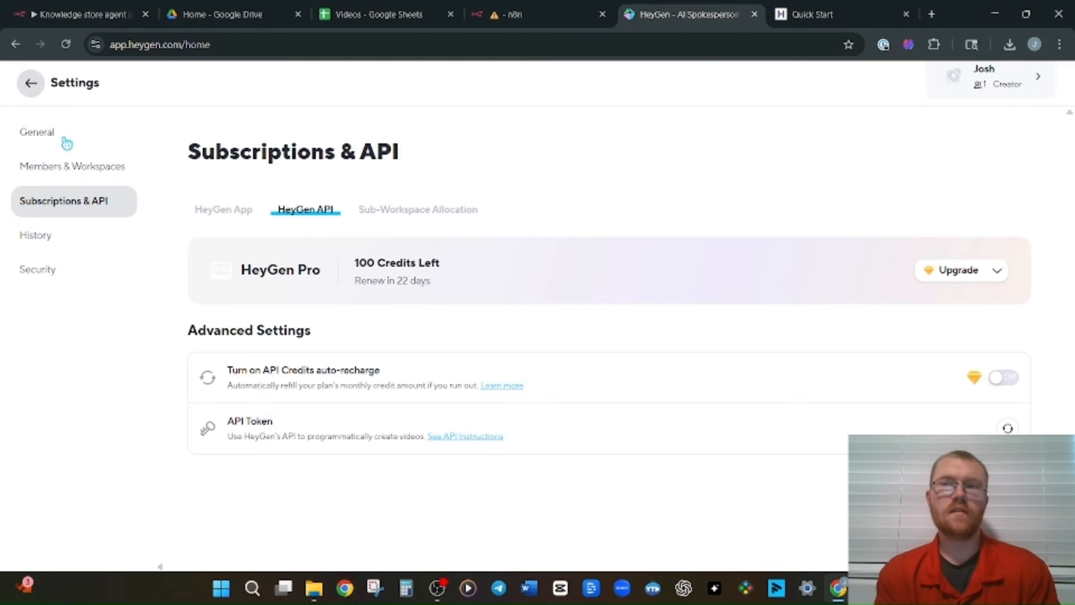
click(56, 307)
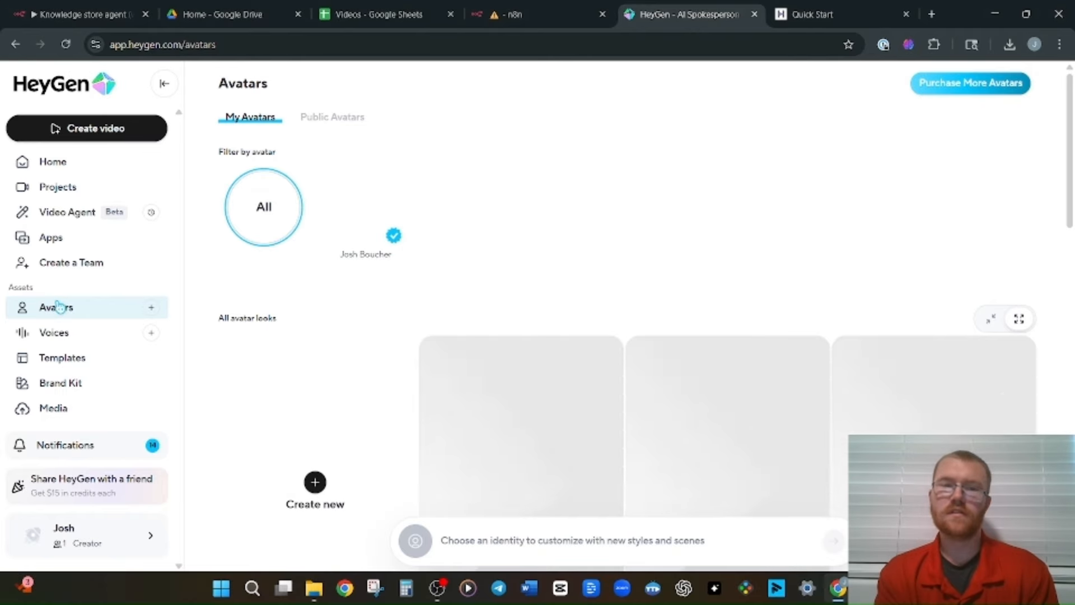
scroll(719, 401, down, 3)
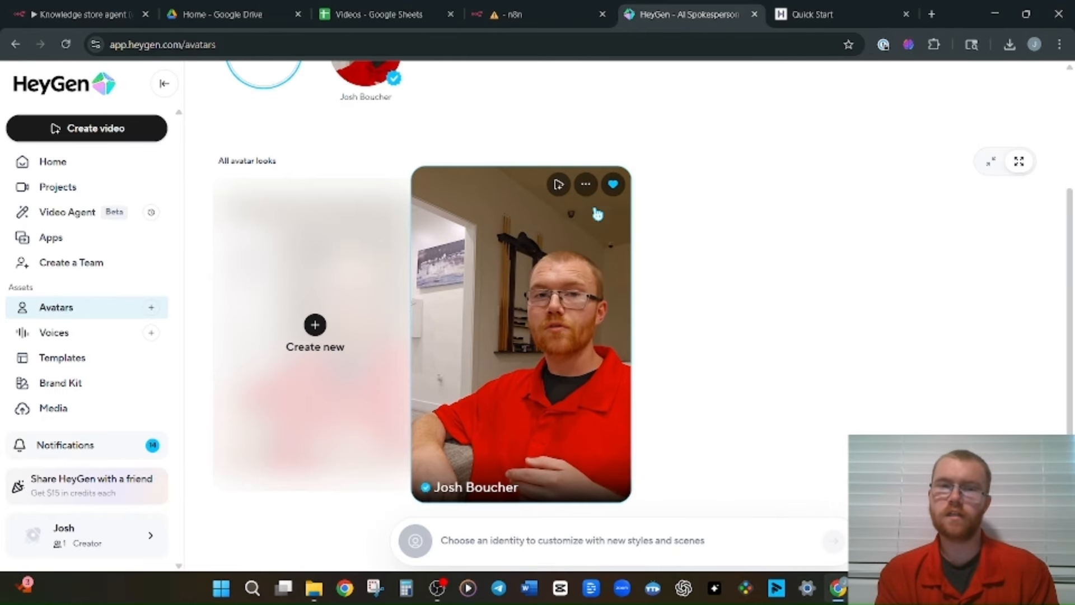
click(586, 185)
click(589, 272)
click(534, 5)
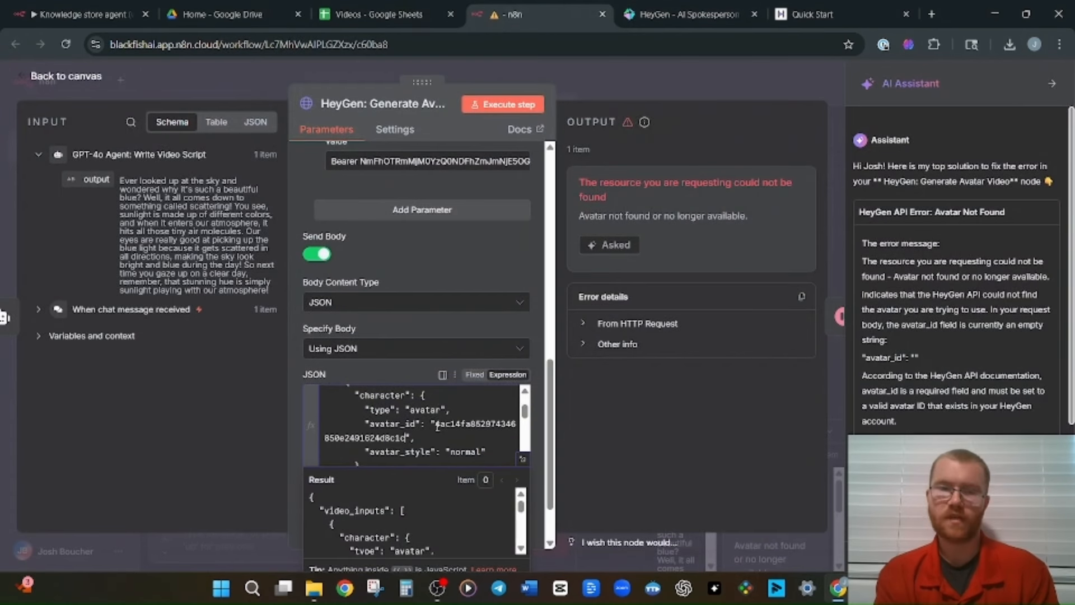
- Locate voice_id in the JSON body and copy the ID of the cloned voice under My voices in HeyGen
drag(525, 427, 525, 430)
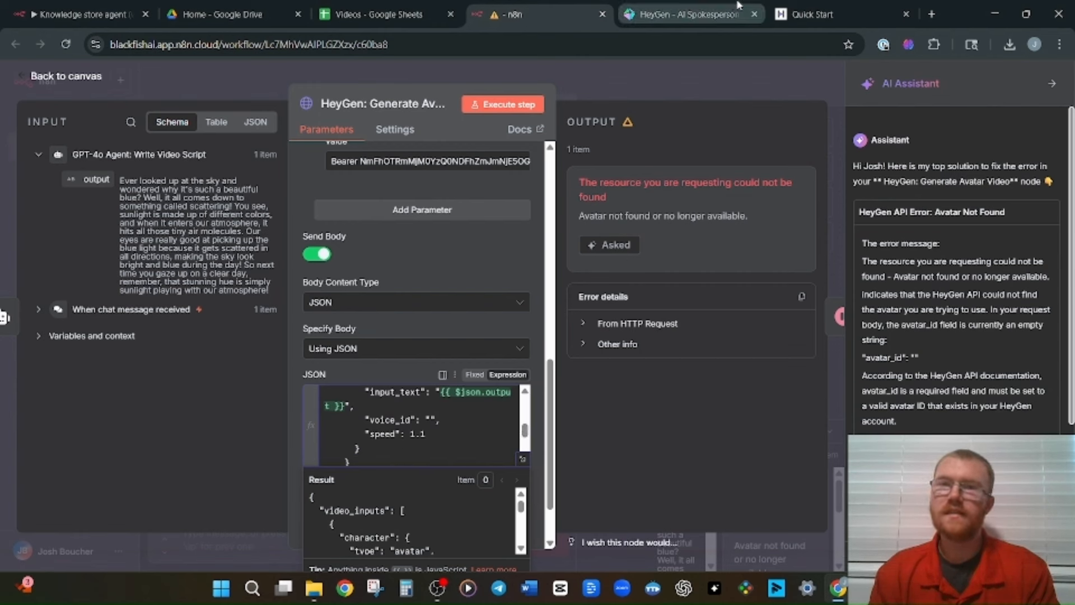
click(811, 14)
click(671, 12)
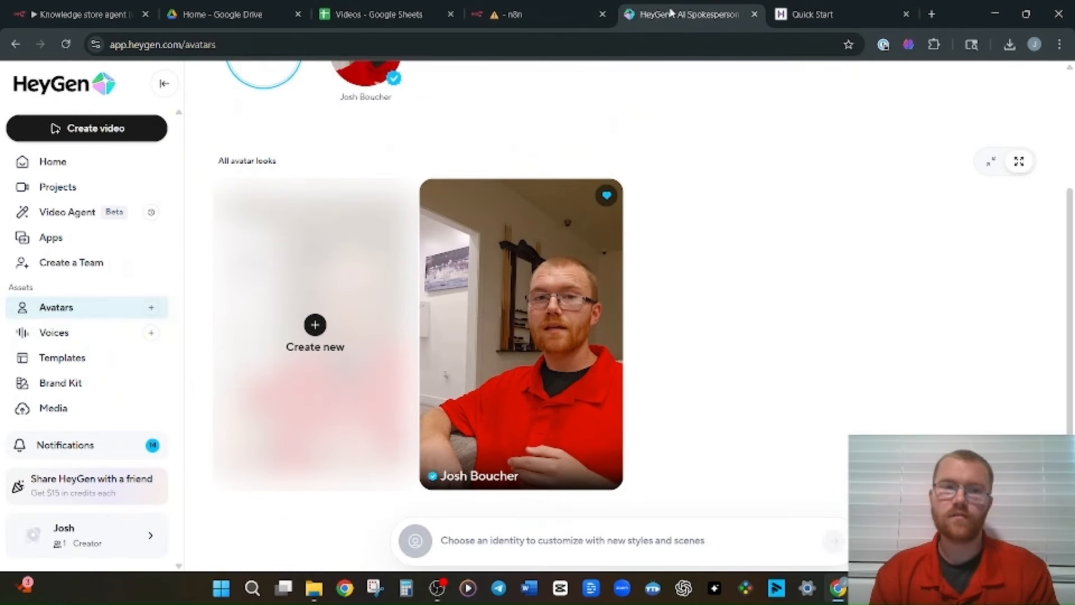
click(62, 334)
click(426, 141)
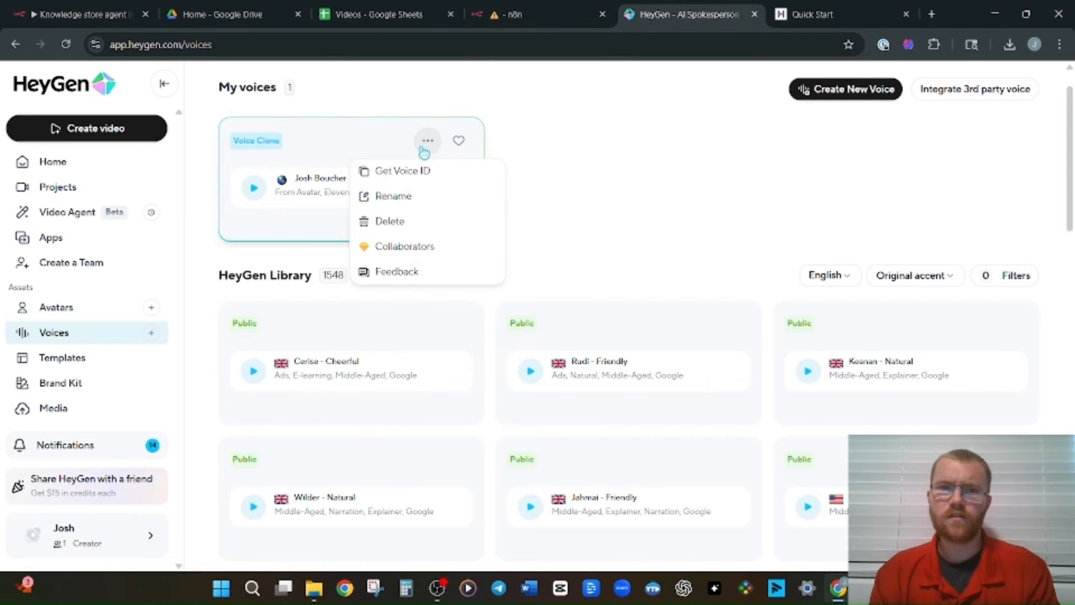
click(400, 171)
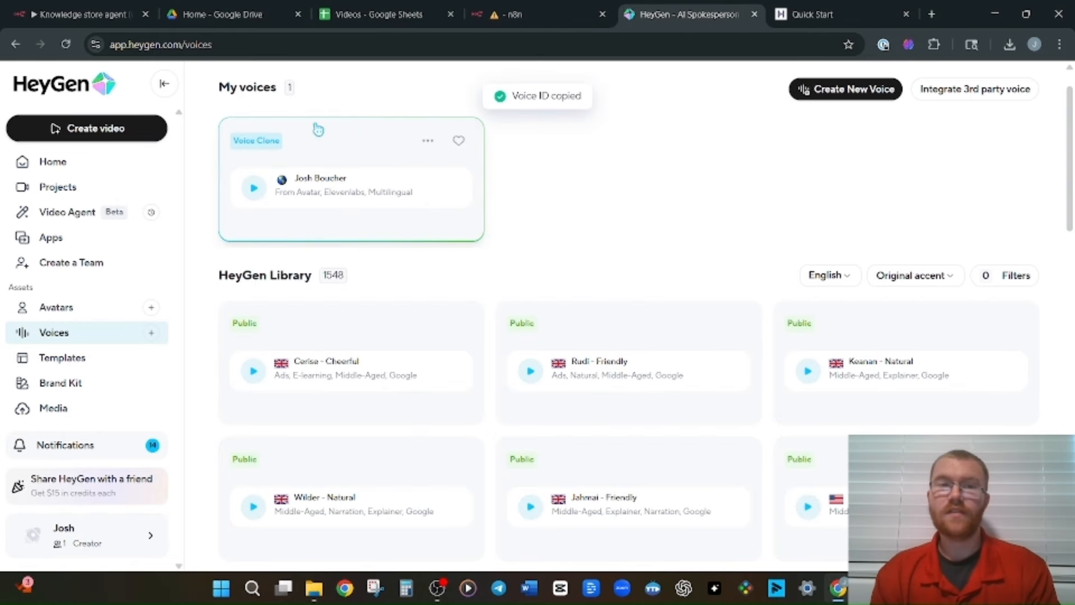
click(428, 140)
click(216, 239)
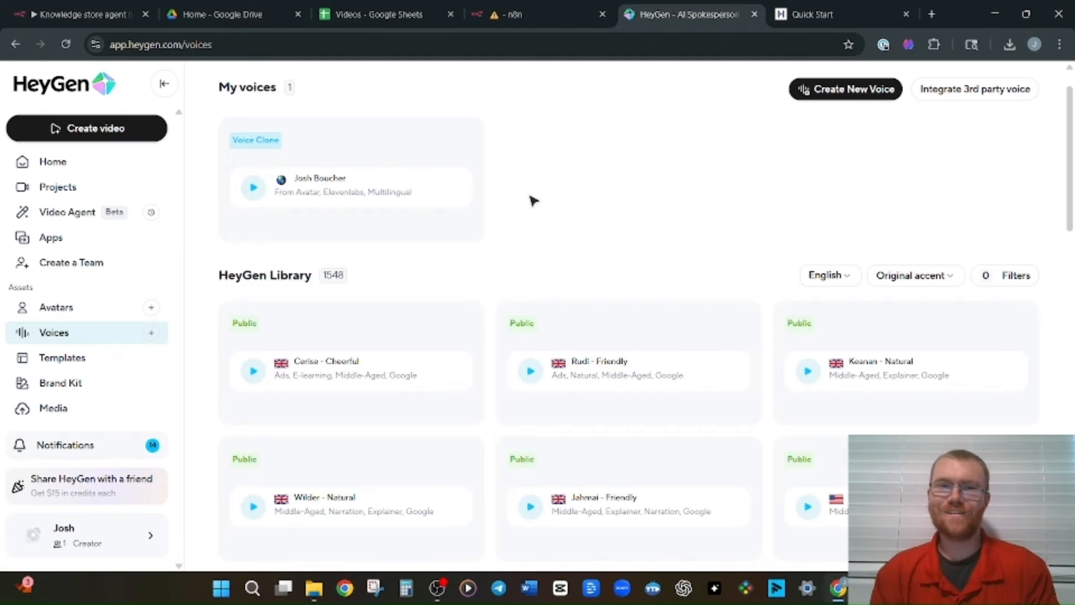
- Recopy the cloned voice's ID, paste it into voice_id in the n8n JSON body and return to the canvas
click(522, 22)
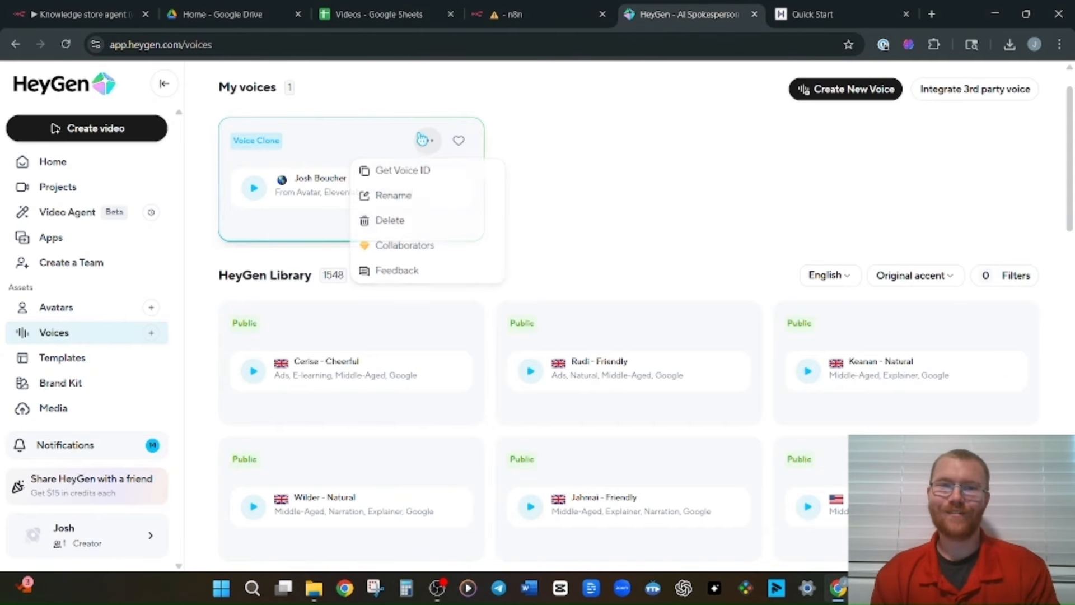
click(422, 141)
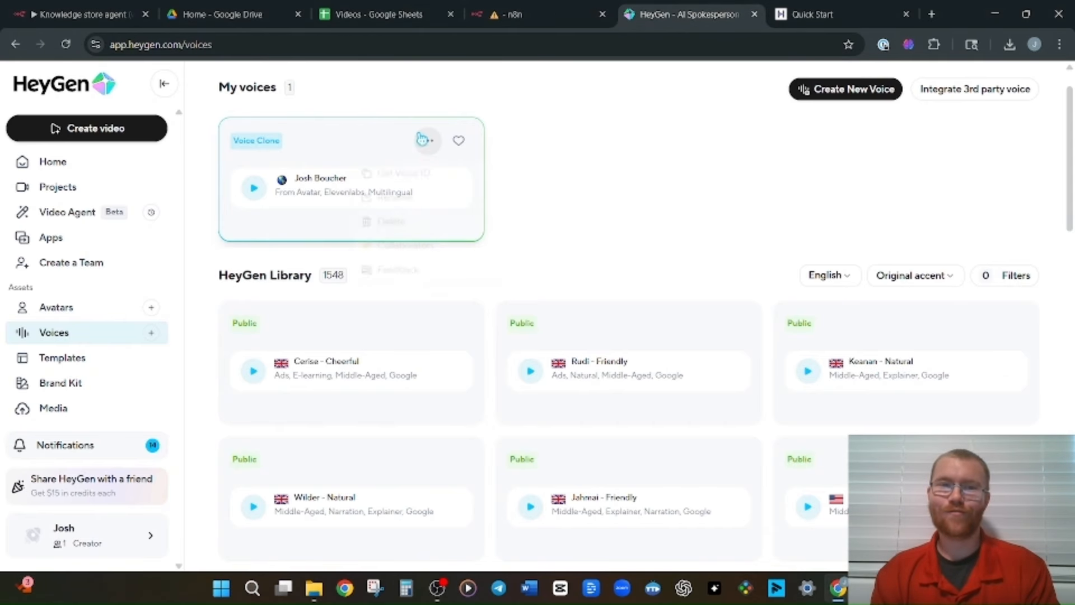
click(422, 141)
click(409, 171)
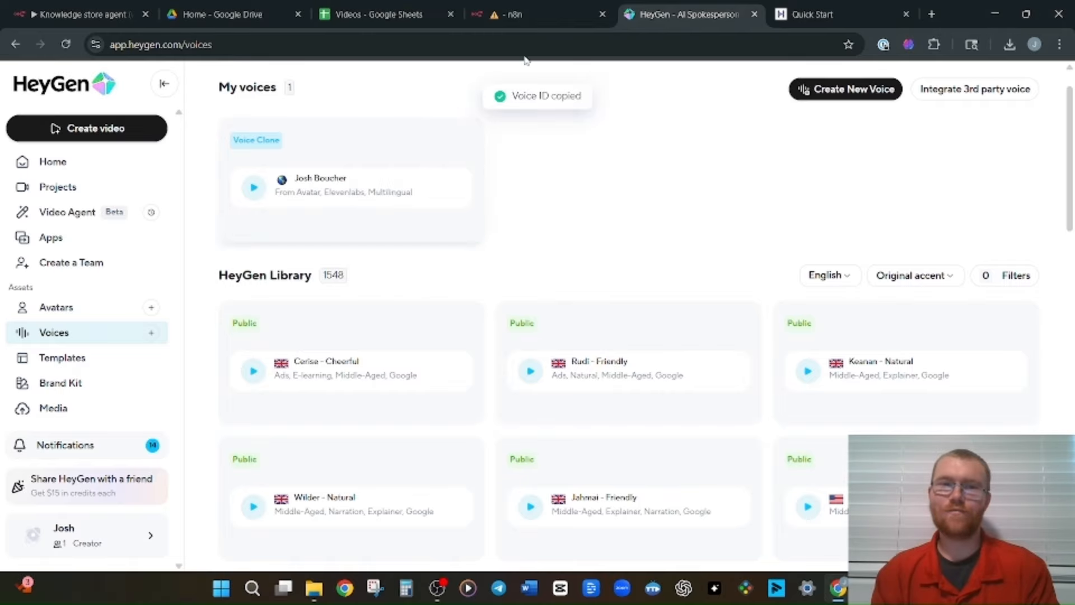
click(570, 5)
click(425, 419)
key(ctrl+v)
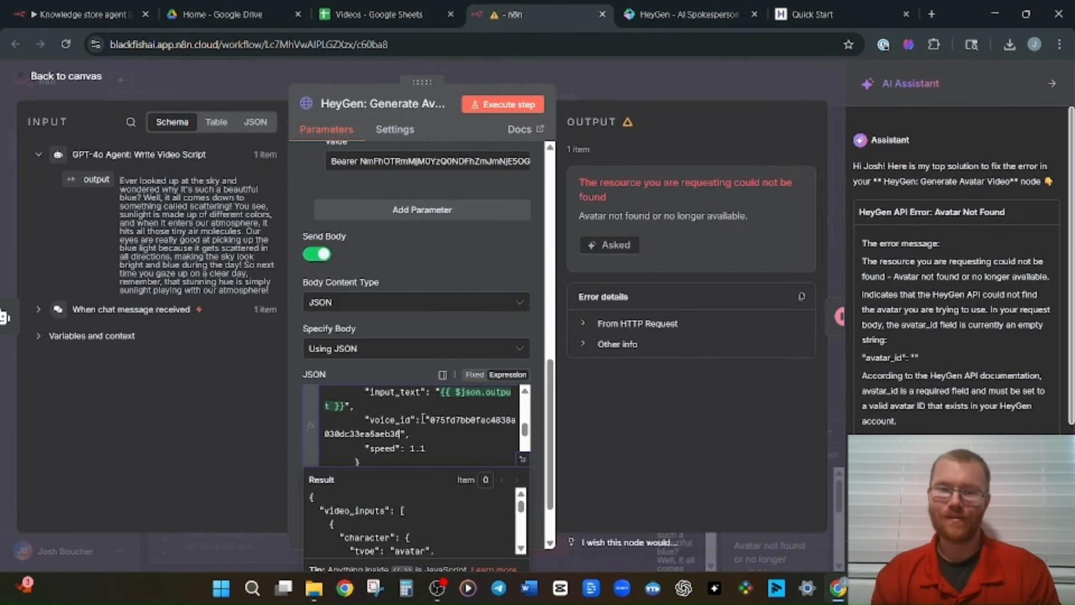
drag(525, 429, 525, 447)
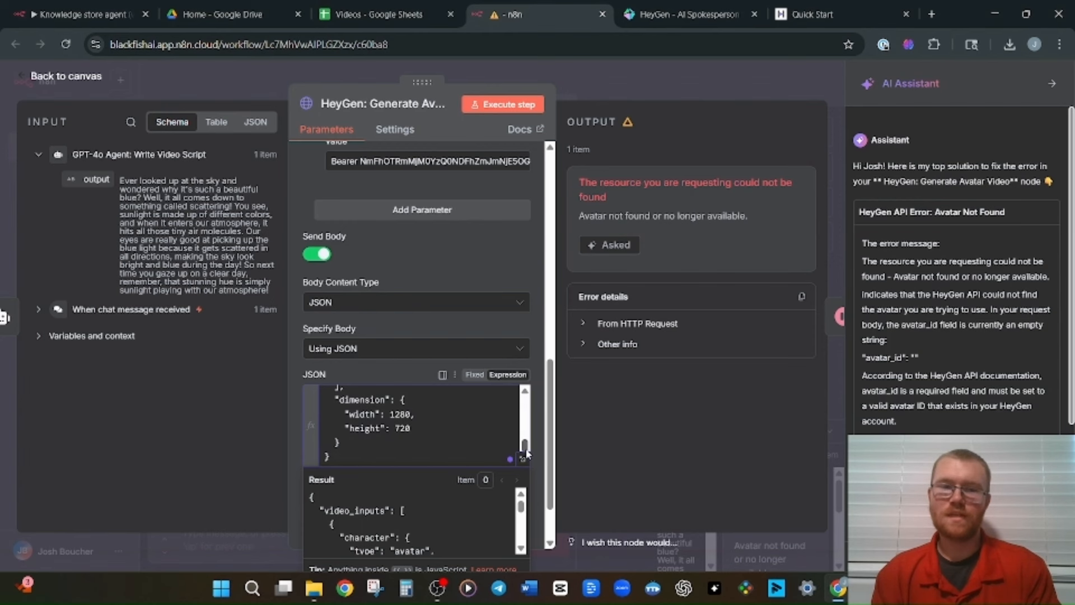
key(Escape)
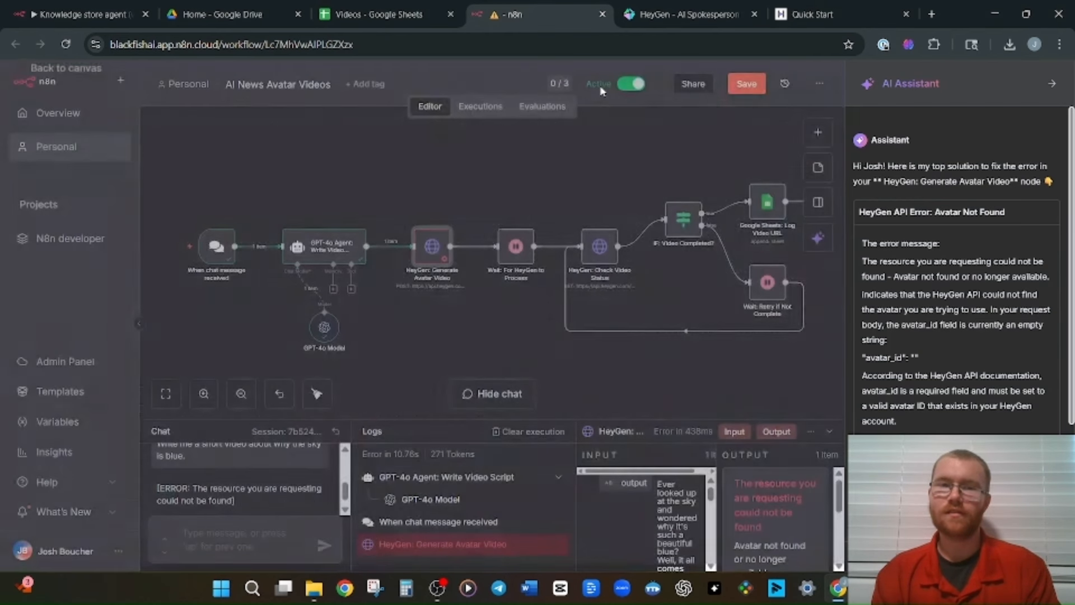
- Review the query parameters and remaining settings of the HeyGen: Check Video Status node
click(598, 247)
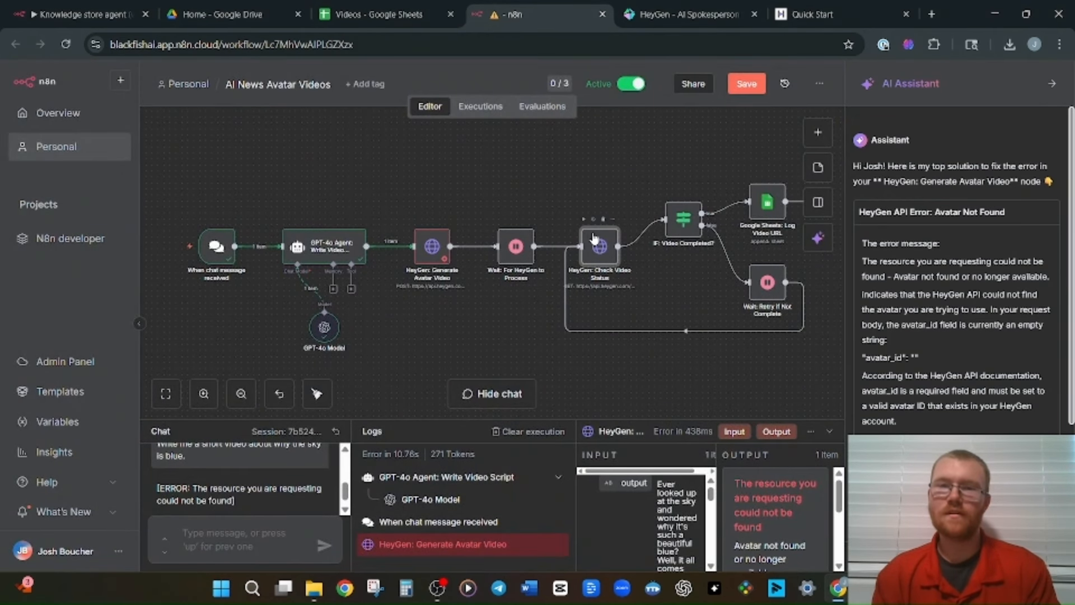
double_click(595, 240)
scroll(552, 280, down, 3)
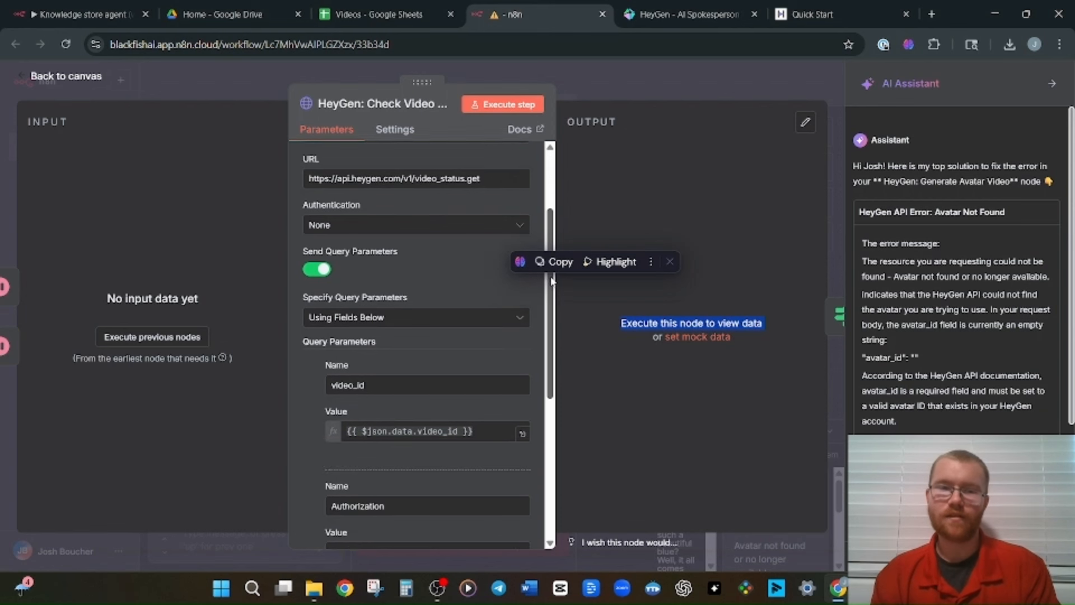
scroll(551, 280, down, 5)
key(Escape)
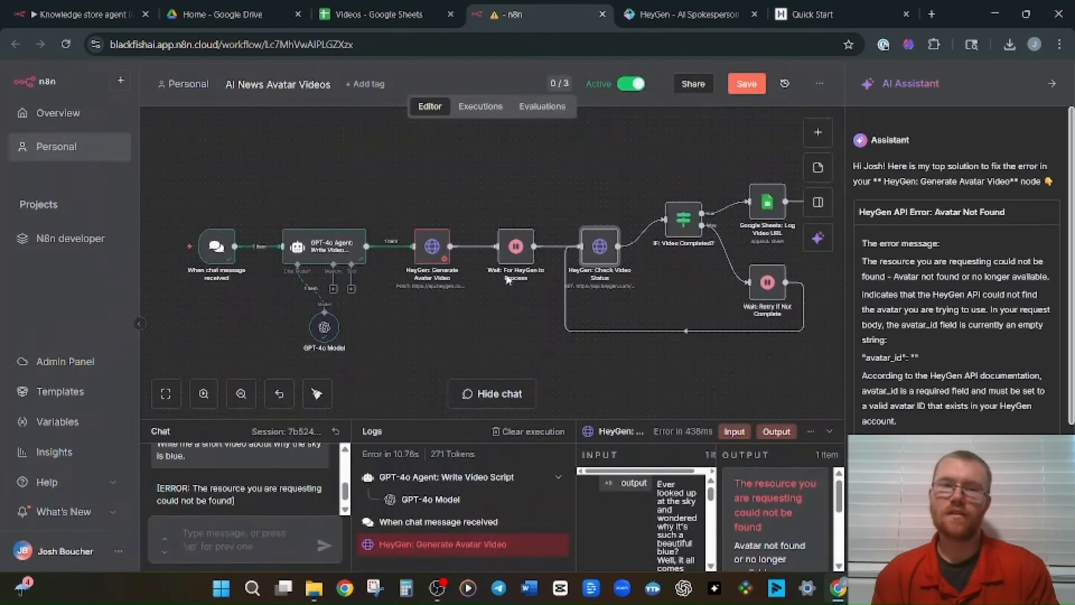
- Save the workflow and resend the chat message "Write me a short video about why the sky is blue."
click(746, 84)
click(214, 537)
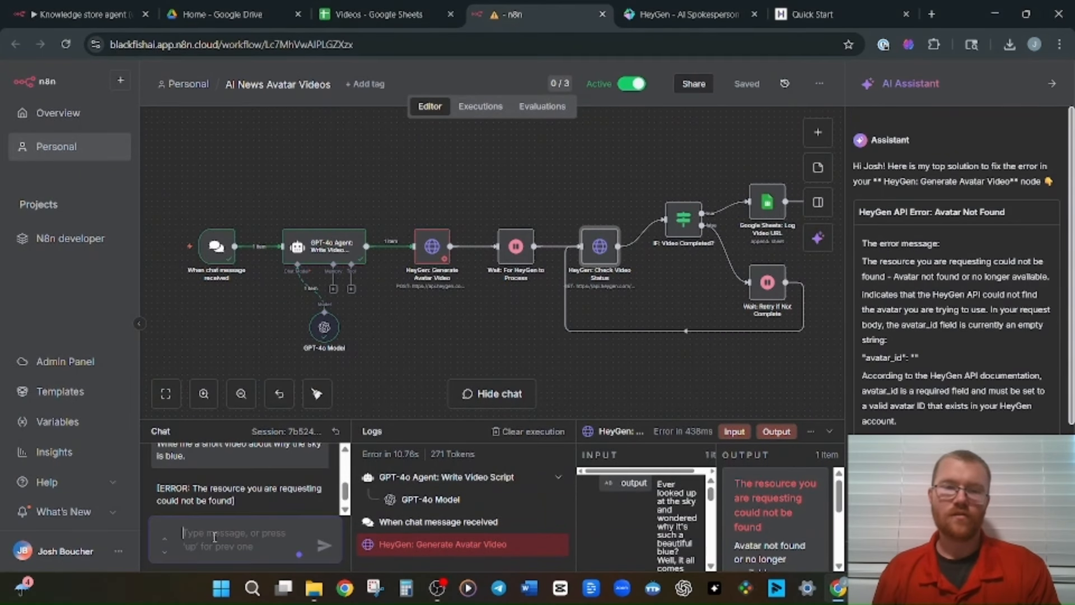
key(super+v)
key(ctrl+v)
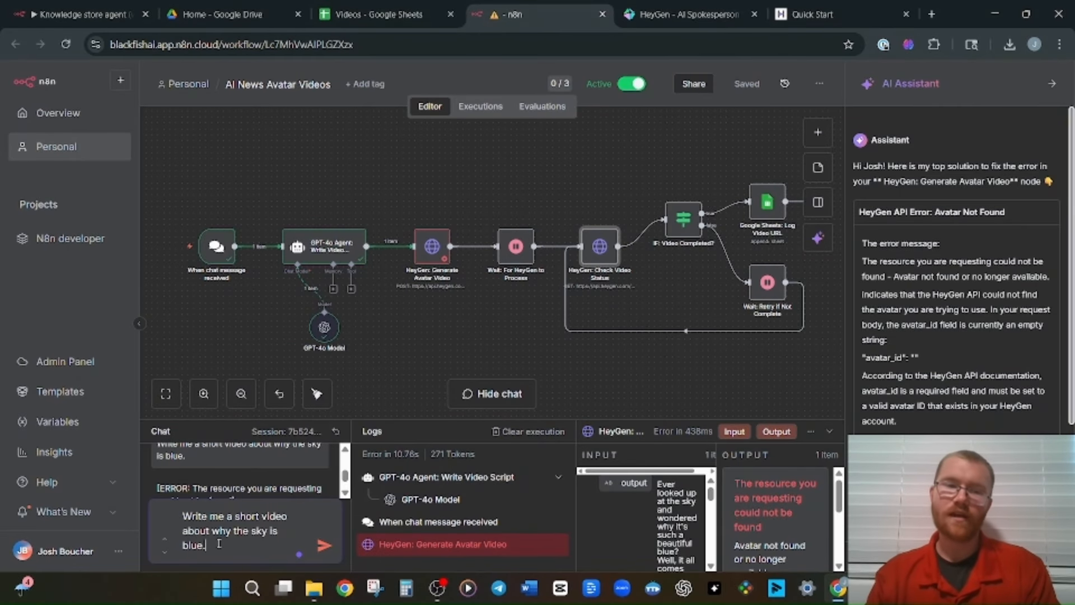
key(Return)
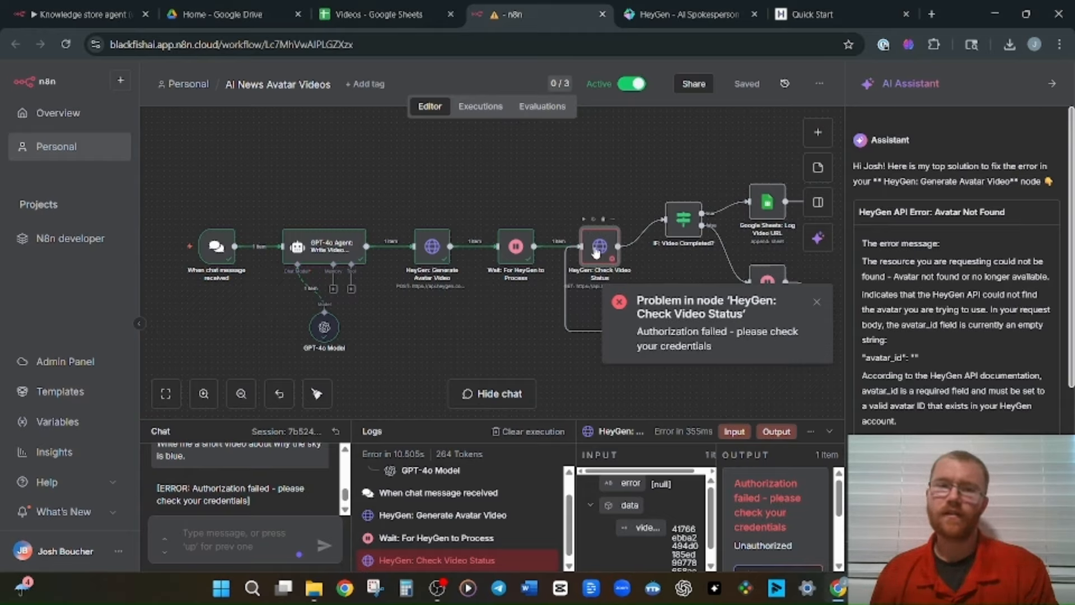
- Compare the authorization settings of the HeyGen: Generate Avatar Video and HeyGen: Check Video Status nodes using ChatGPT's explanation of the authorization failure
click(436, 256)
double_click(436, 255)
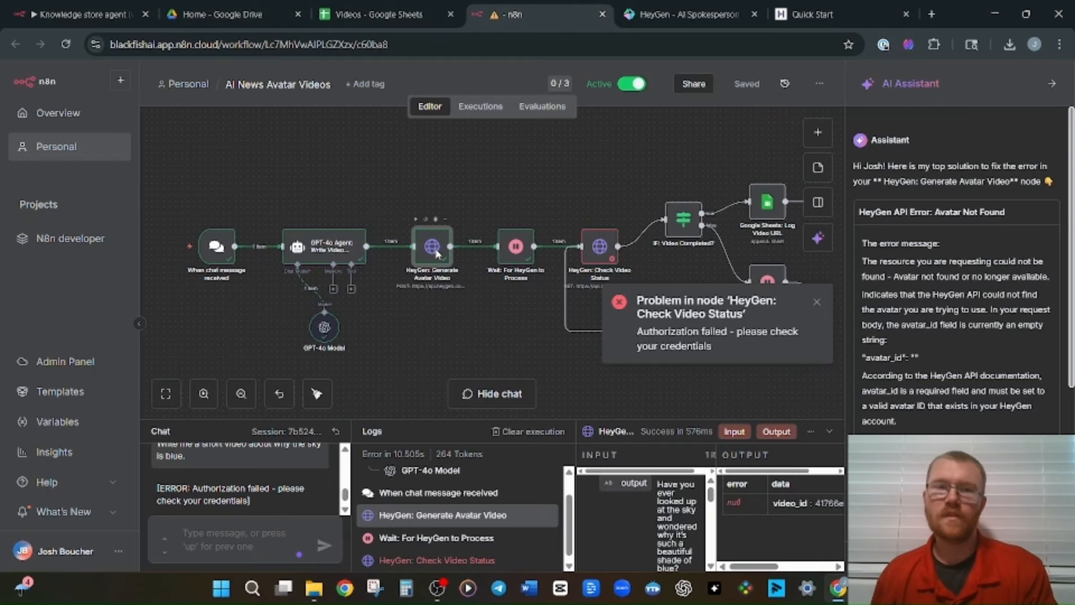
scroll(361, 328, down, 5)
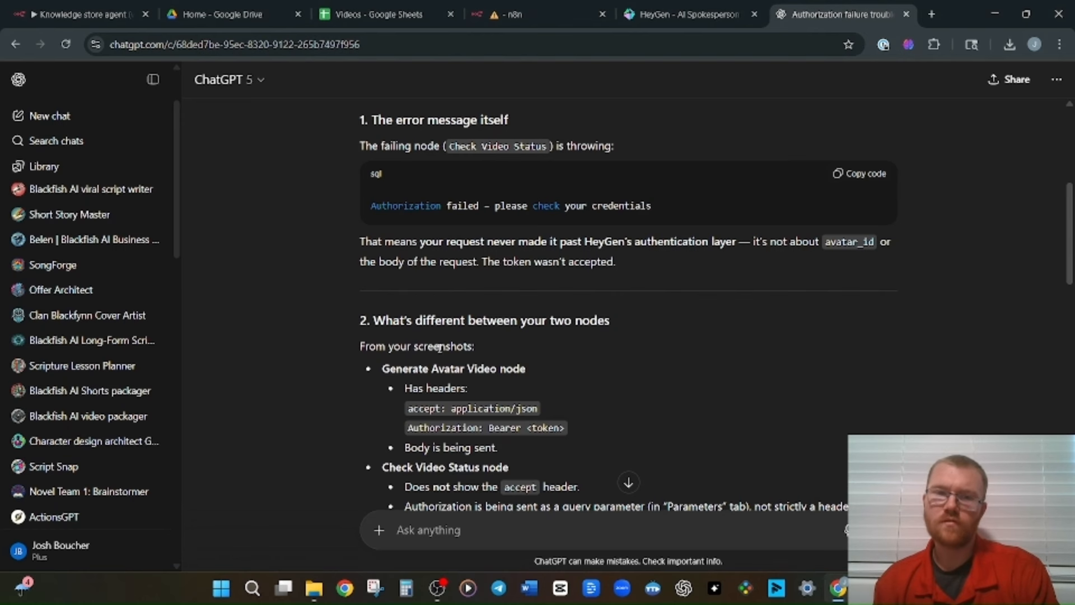
scroll(443, 441, down, 5)
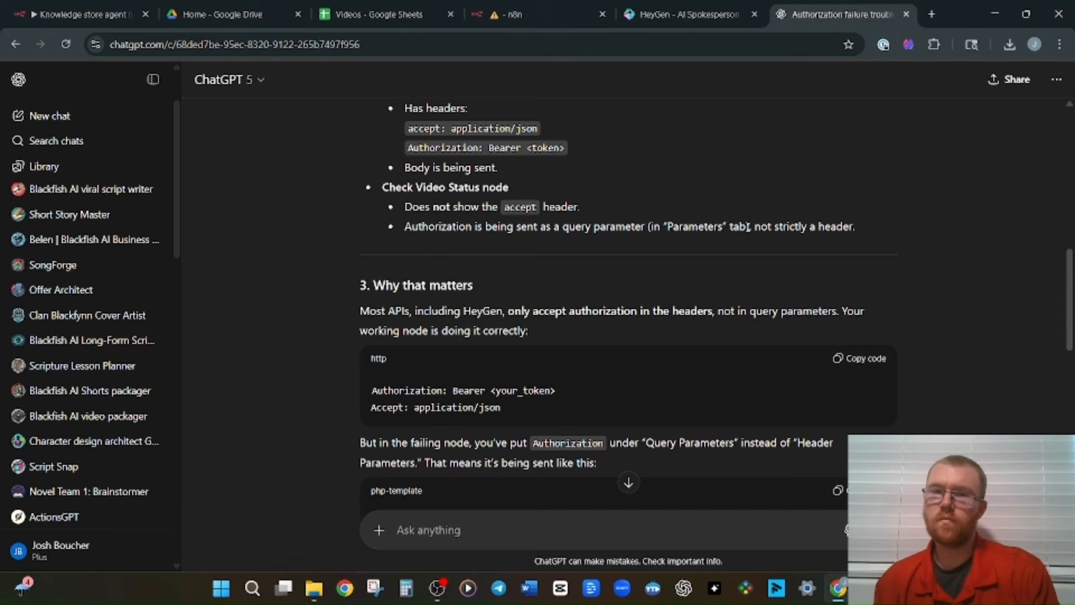
click(512, 12)
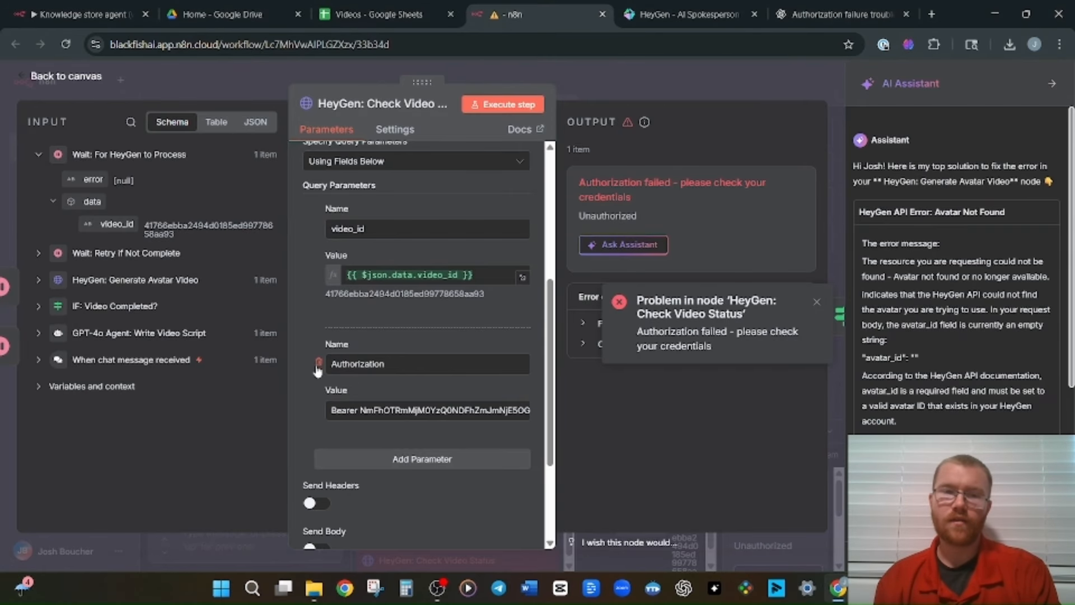
triple_click(362, 410)
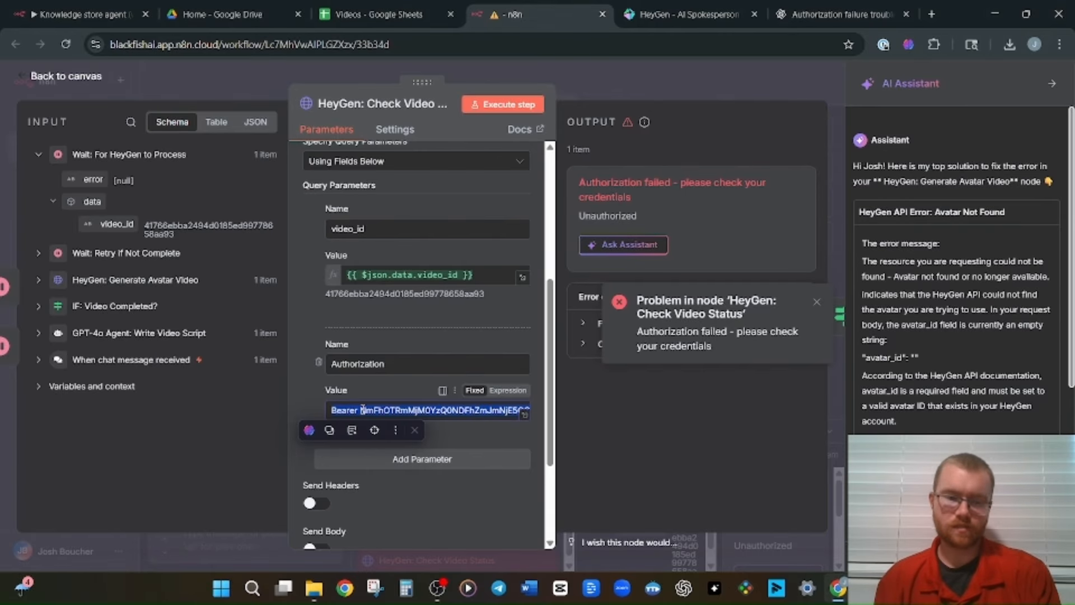
click(66, 76)
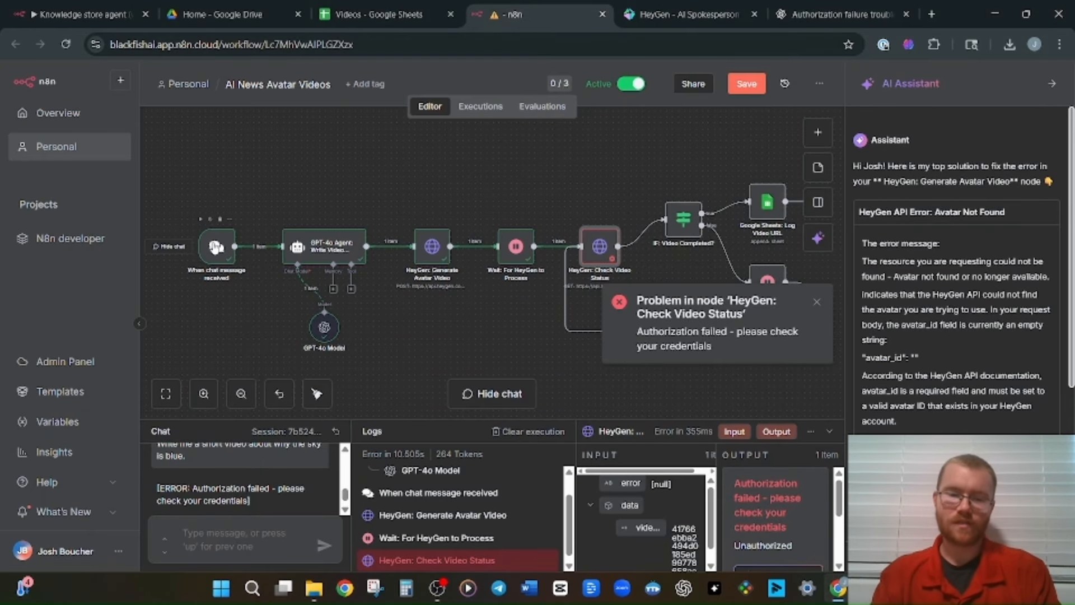
- Pin the output data of the When chat message received, GPT-4o Agent: Write Video Script and HeyGen: Generate Avatar Video nodes
double_click(216, 246)
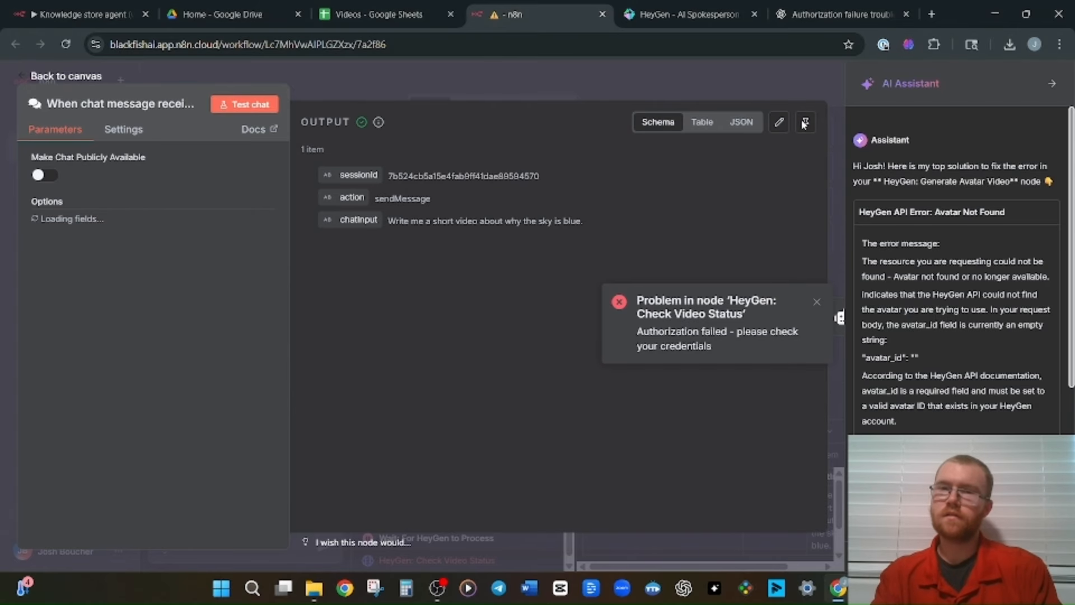
click(805, 122)
key(Escape)
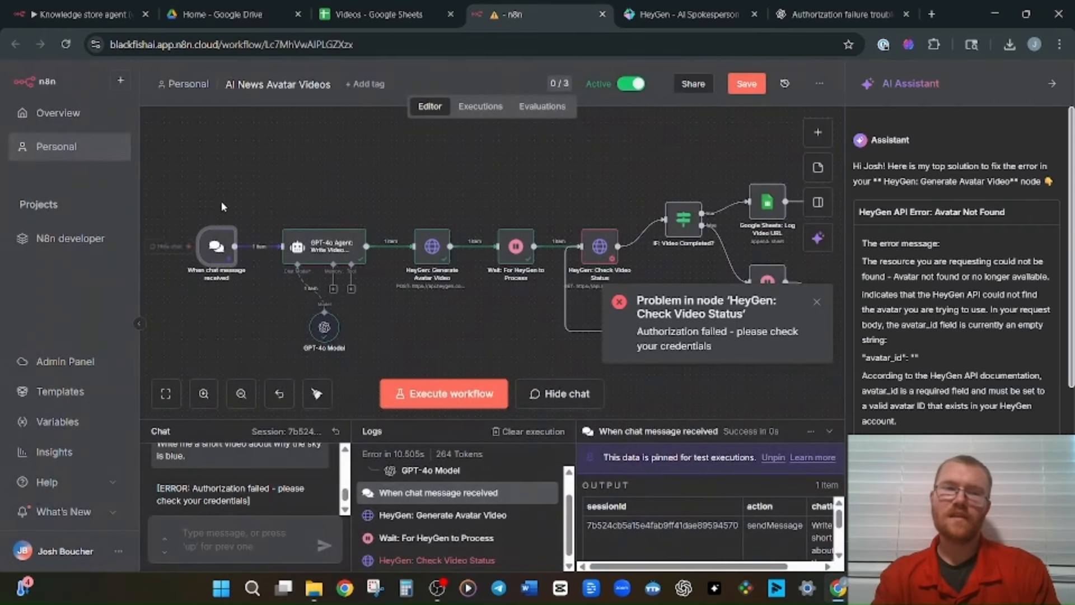
click(344, 230)
double_click(432, 247)
click(807, 124)
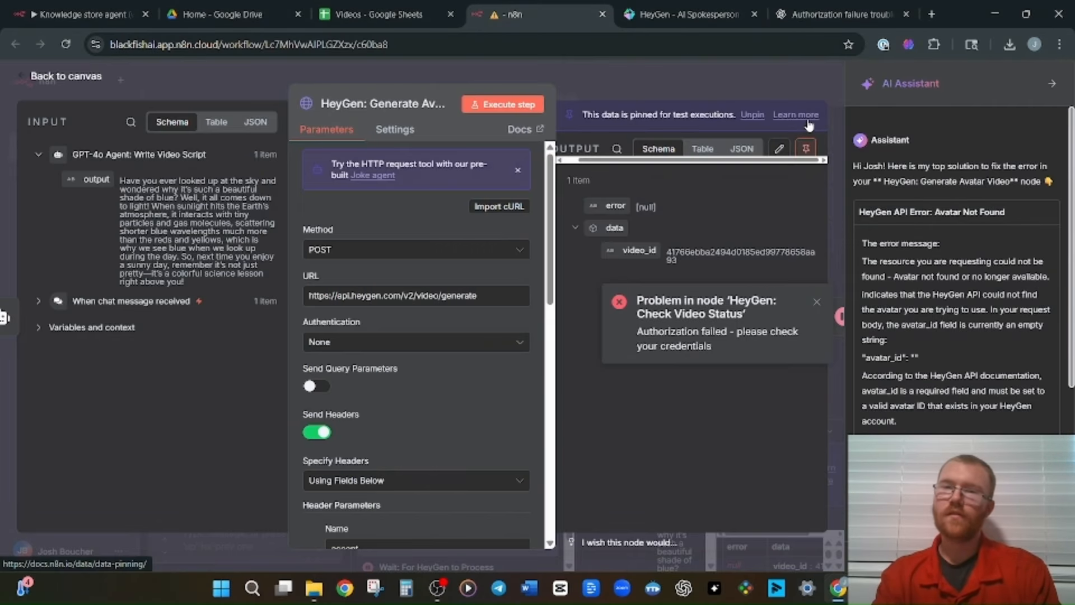
click(727, 75)
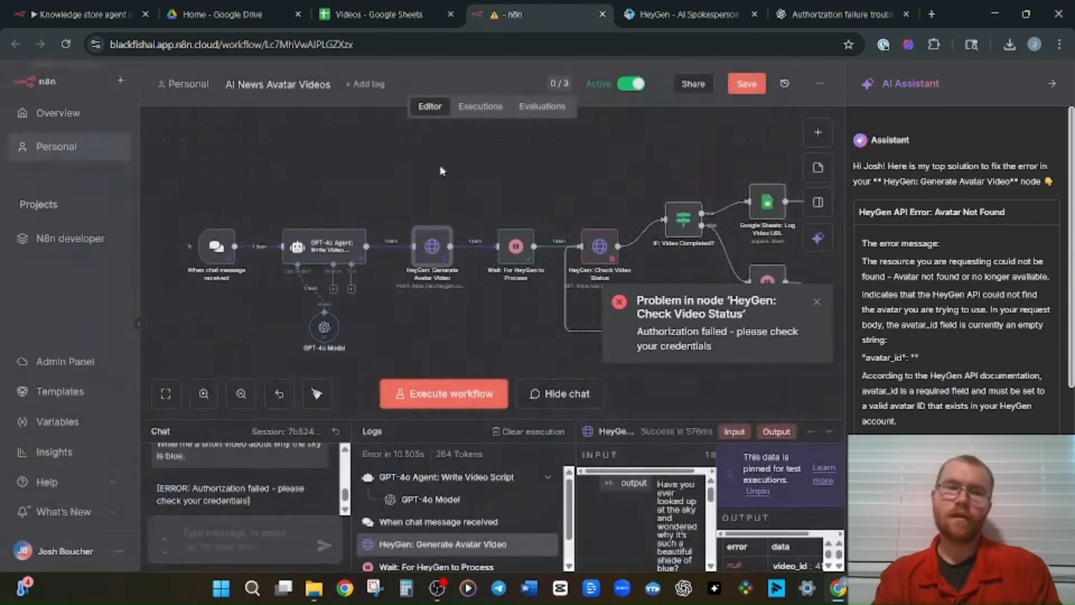
- Pin the output data of the Wait: For HeyGen to Process node and return to the canvas
click(516, 246)
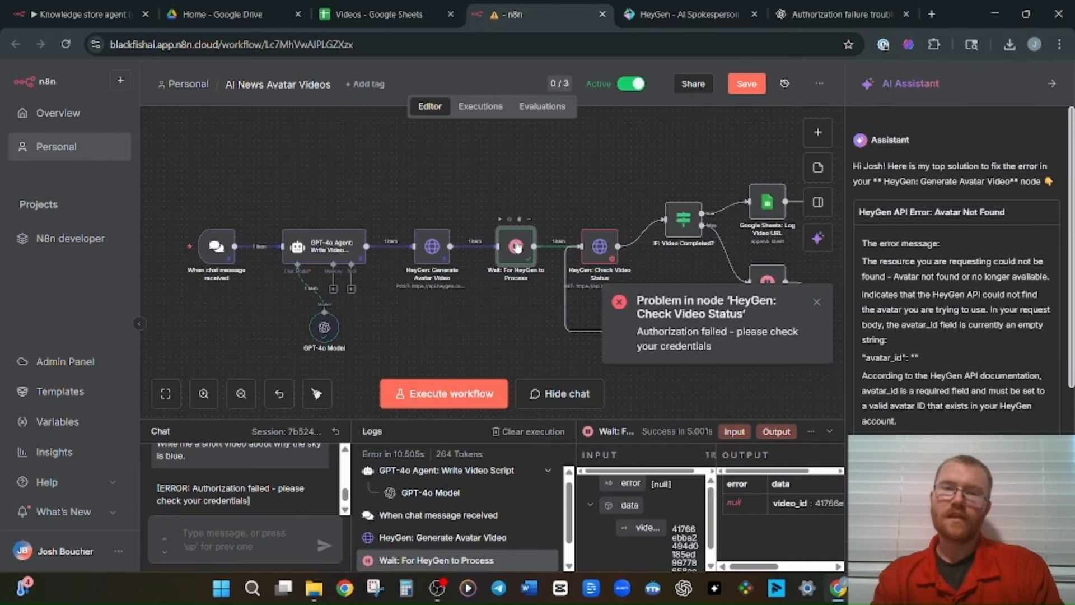
double_click(515, 244)
click(807, 120)
key(Escape)
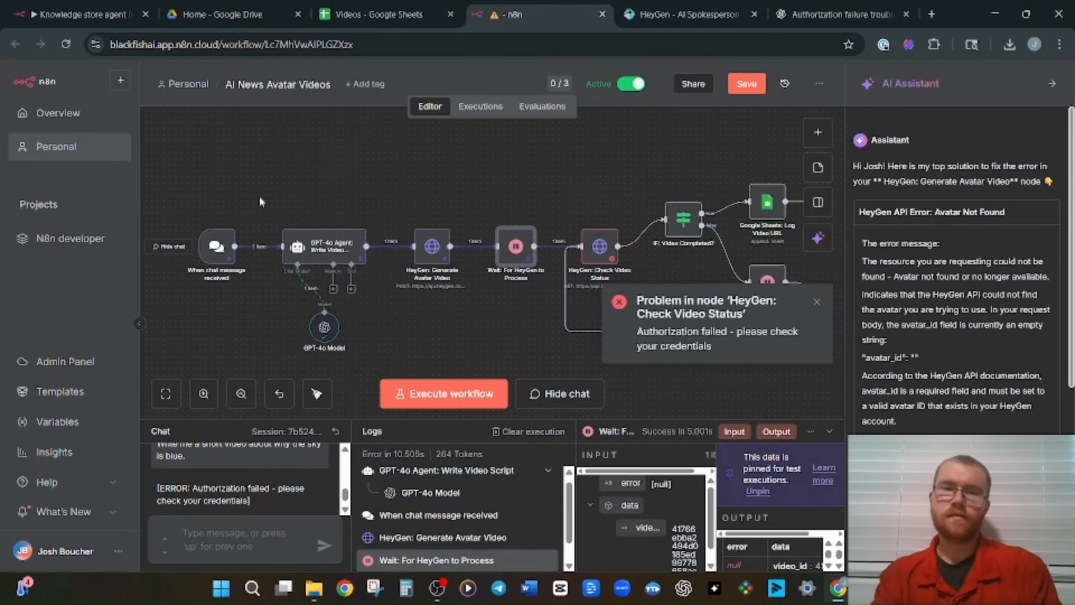
drag(259, 196, 470, 381)
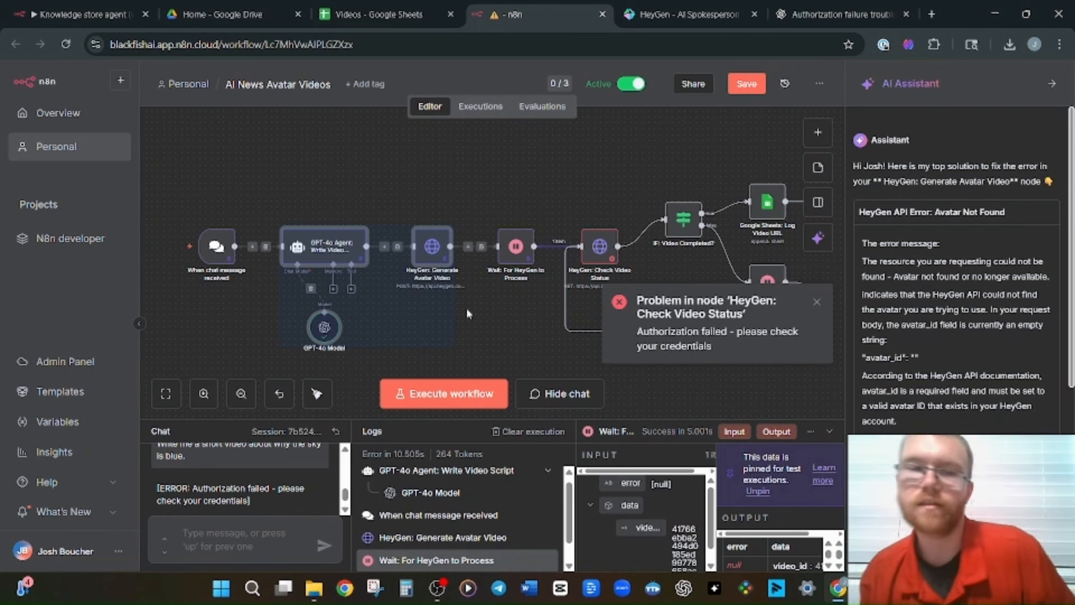
- Save the workflow with the pinned node data and execute it again
click(468, 314)
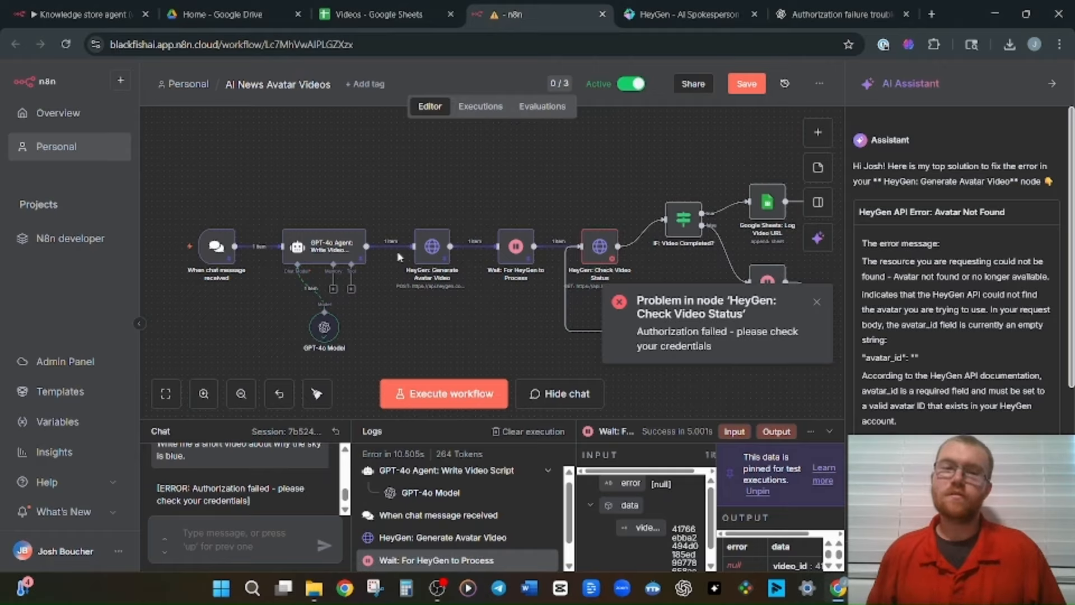
click(746, 84)
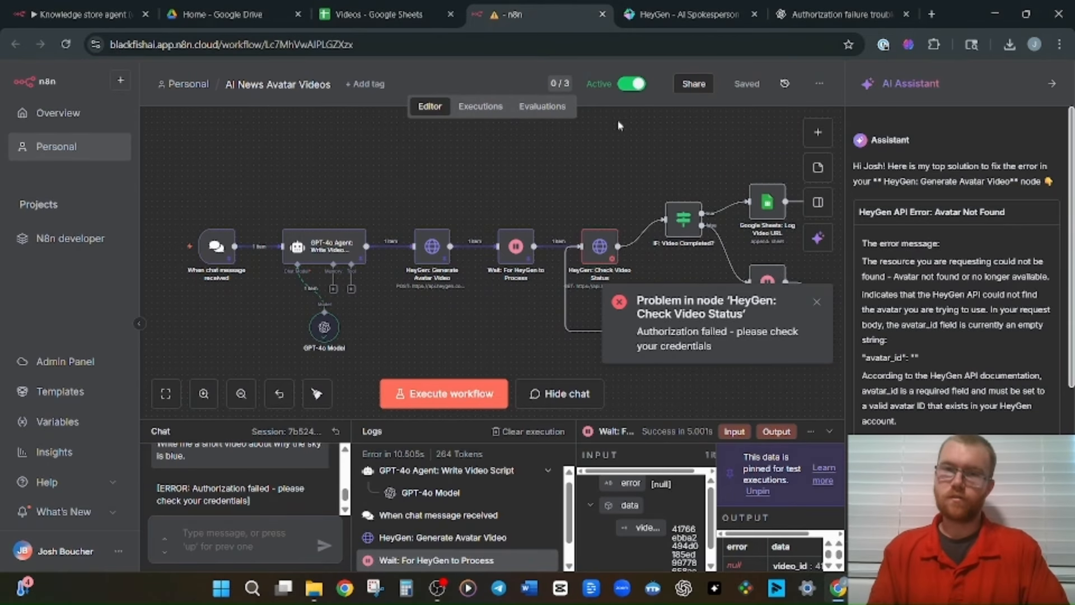
click(431, 394)
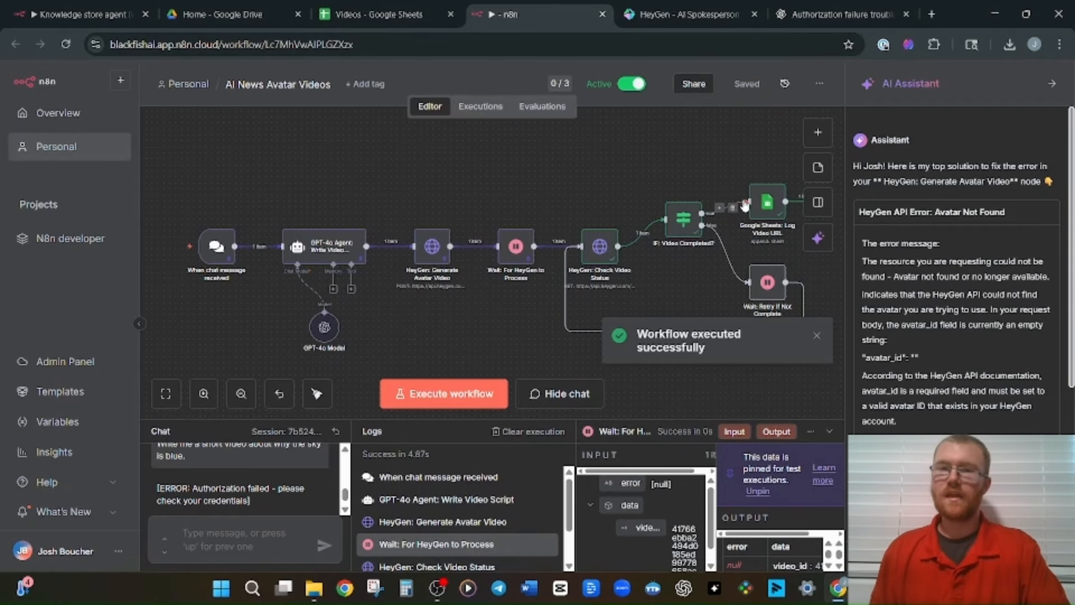
- Watch the avatar video from the link logged in cell A2 of the Videos sheet at a raised volume, then close both and return to n8n
click(386, 14)
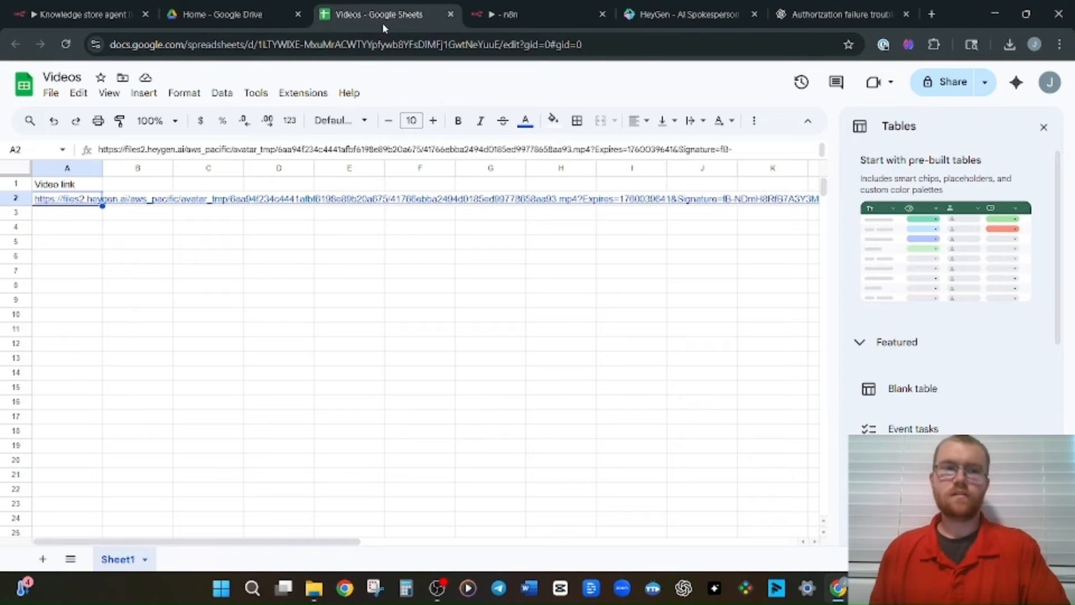
click(63, 205)
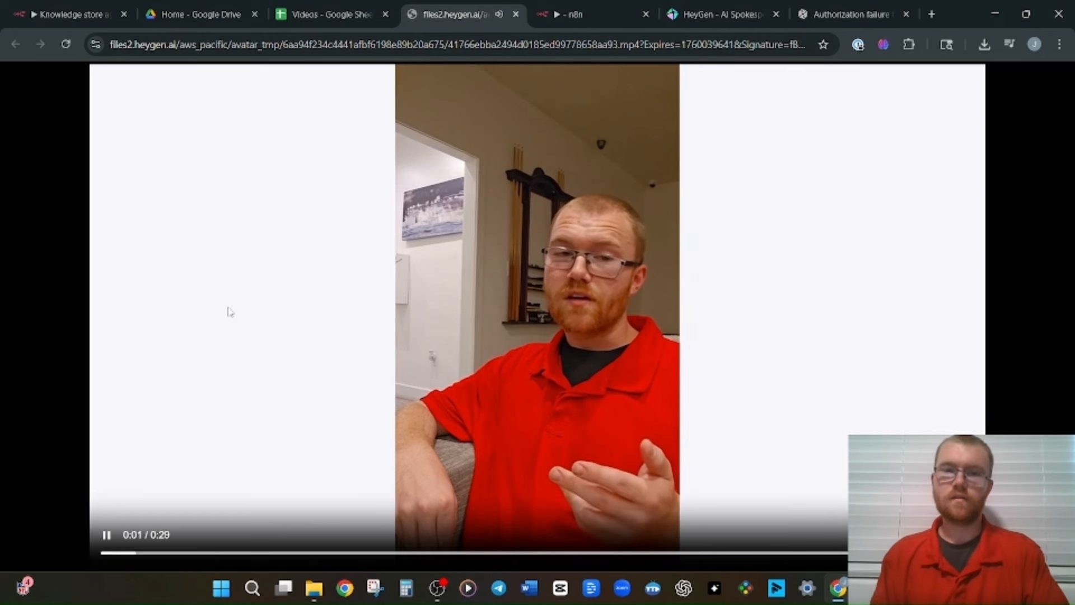
key(XF86AudioRaiseVolume)
key(XF86AudioRaiseVolume)
key(XF86AudioRaiseVolume)
key(XF86AudioRaiseVolume)
key(XF86AudioRaiseVolume)
key(XF86AudioRaiseVolume)
key(XF86AudioRaiseVolume)
key(XF86AudioRaiseVolume)
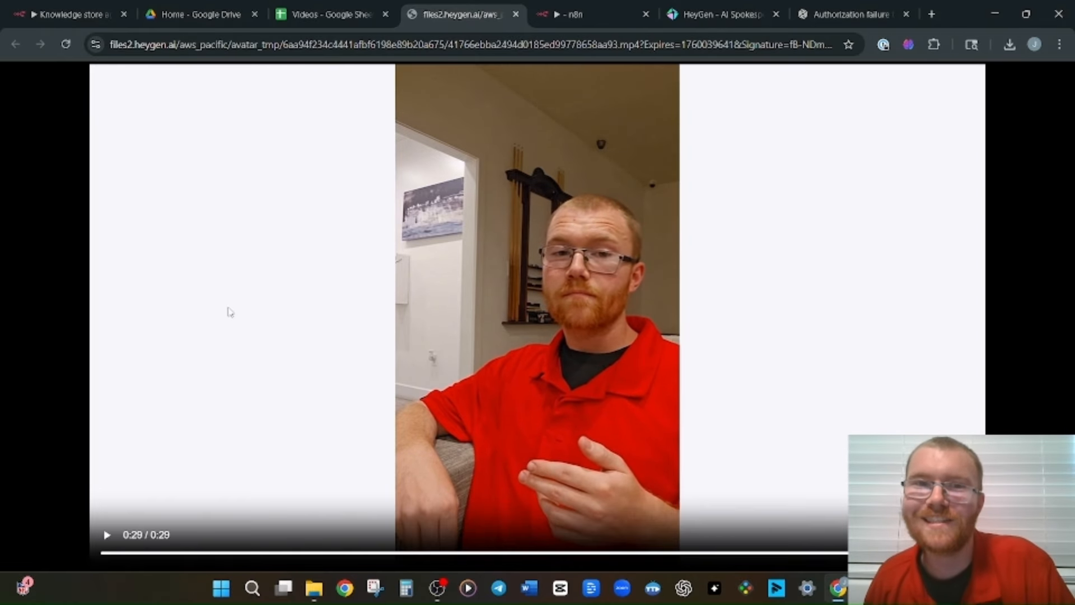
click(515, 15)
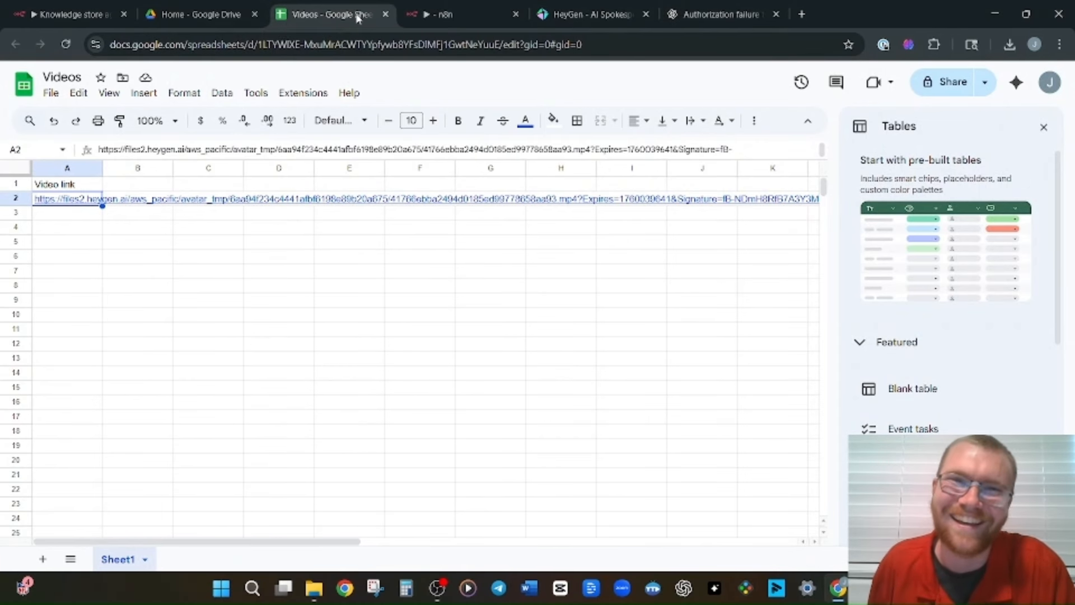
click(385, 14)
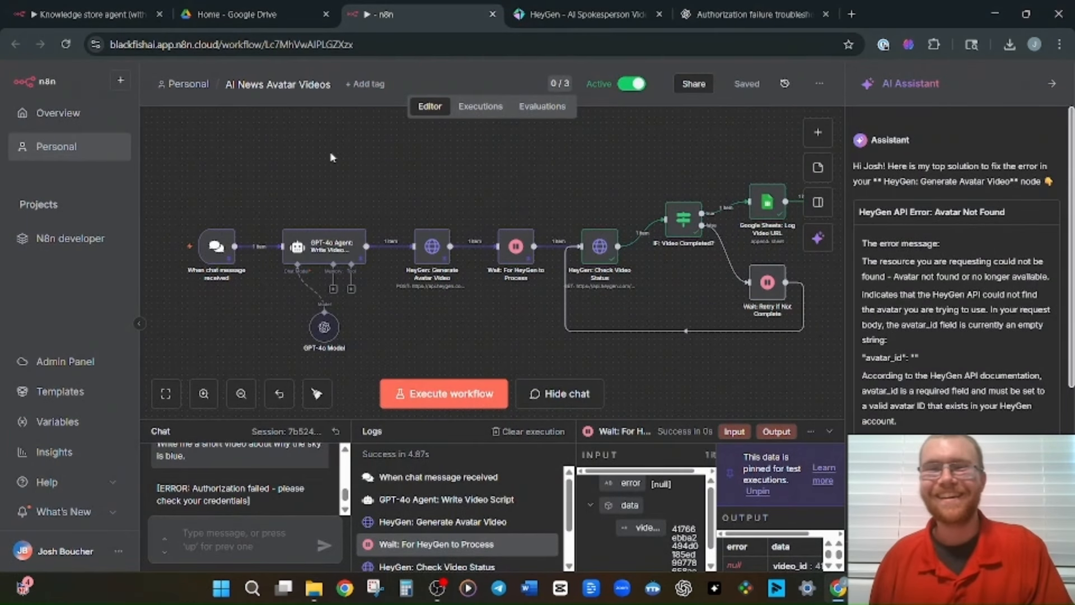